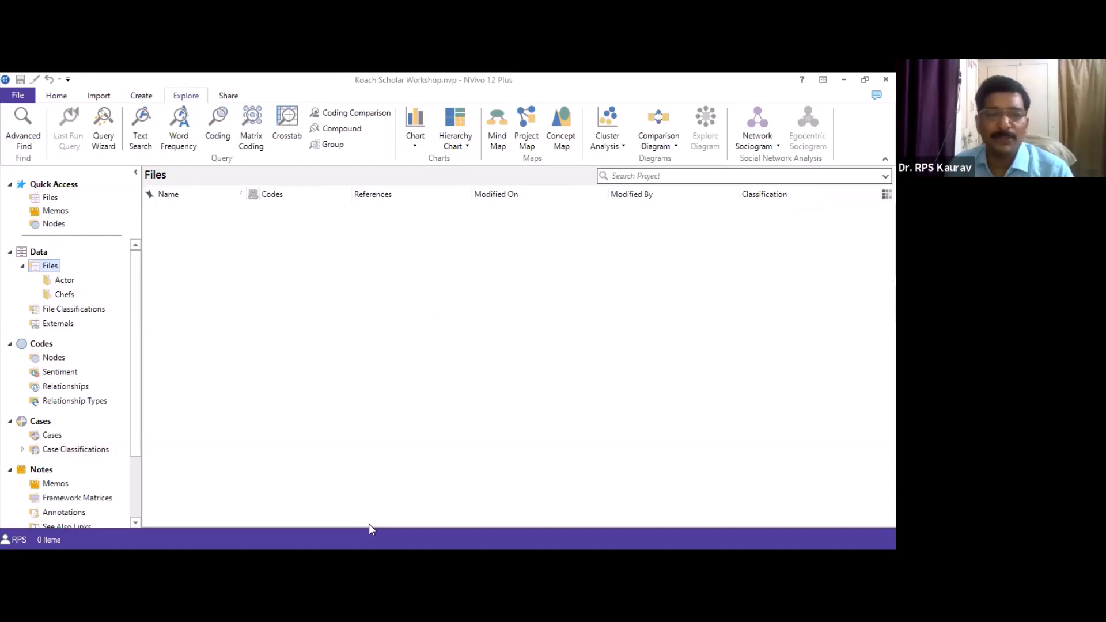
Switch to the Chrome browser and open the amazon.in website in the empty tab.
{"action": "key", "text": "alt+Tab"}
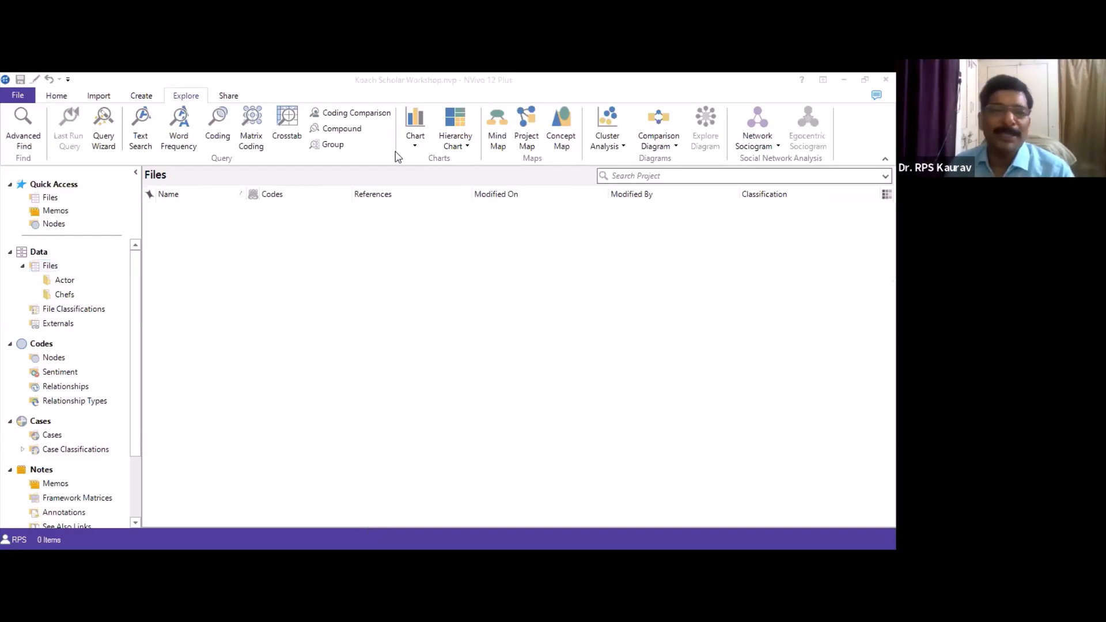
{"action": "key", "text": "alt+Tab"}
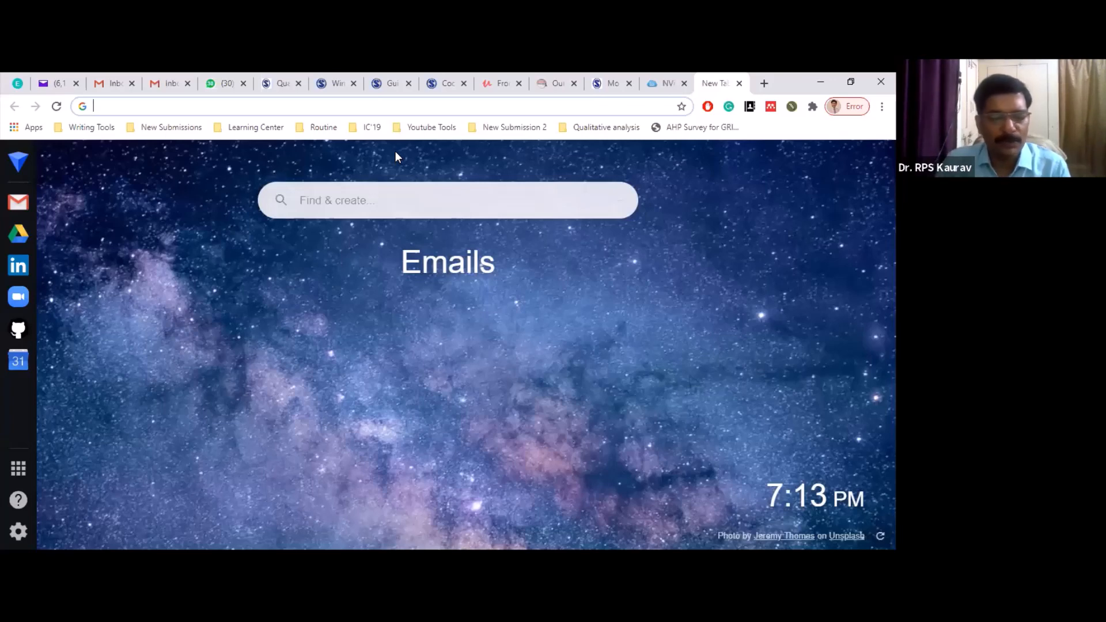
{"action": "type", "text": "am"}
{"action": "key", "text": "Return"}
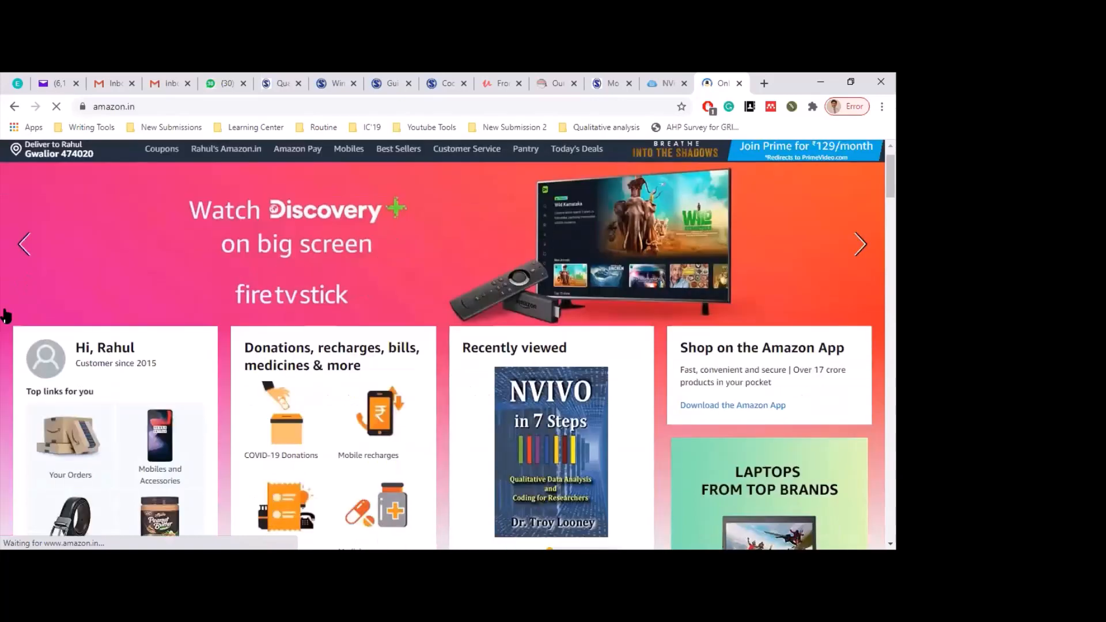
Look over the offers and recommendations on the Amazon home page.
{"action": "scroll", "coordinate": [5, 316], "scroll_direction": "down", "scroll_amount": 3}
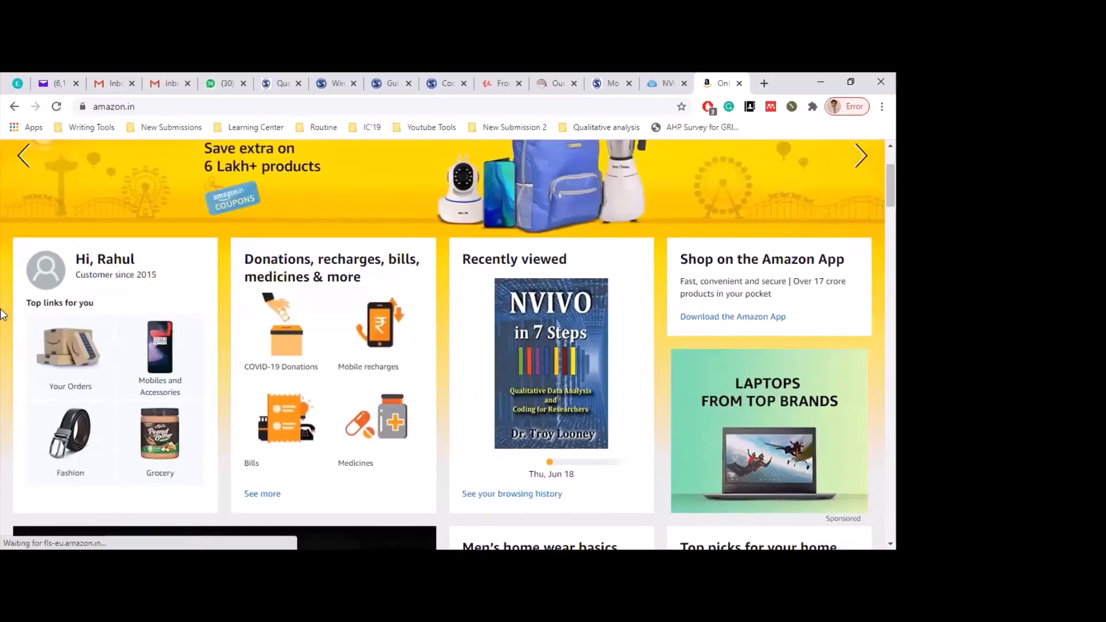
{"action": "scroll", "coordinate": [3, 315], "scroll_direction": "up", "scroll_amount": 1}
{"action": "scroll", "coordinate": [279, 274], "scroll_direction": "down", "scroll_amount": 1}
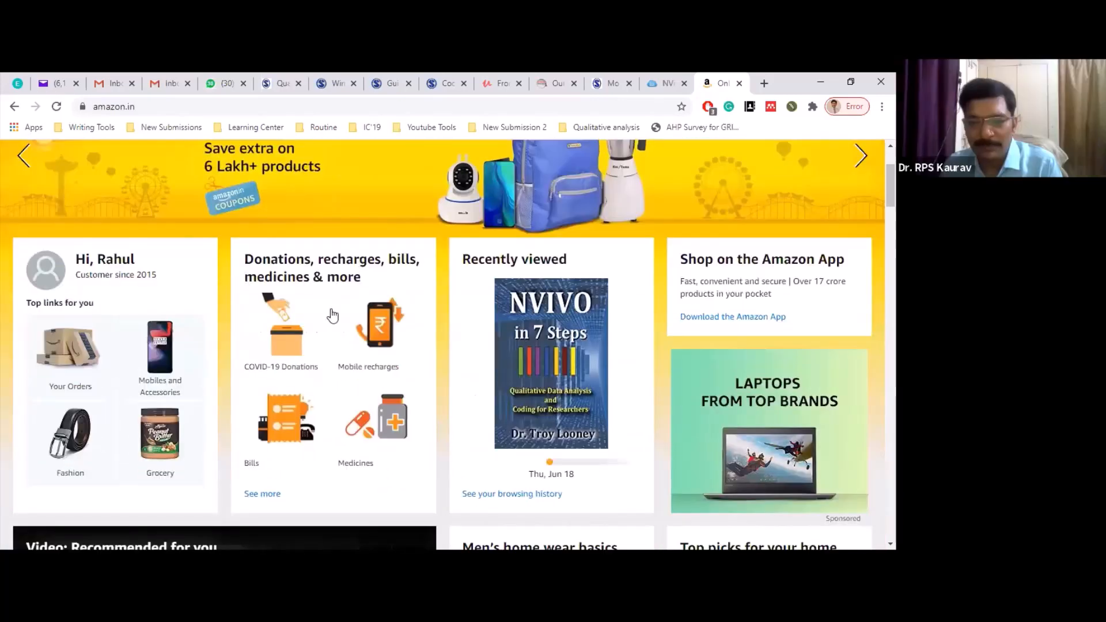
{"action": "scroll", "coordinate": [329, 314], "scroll_direction": "down", "scroll_amount": 2}
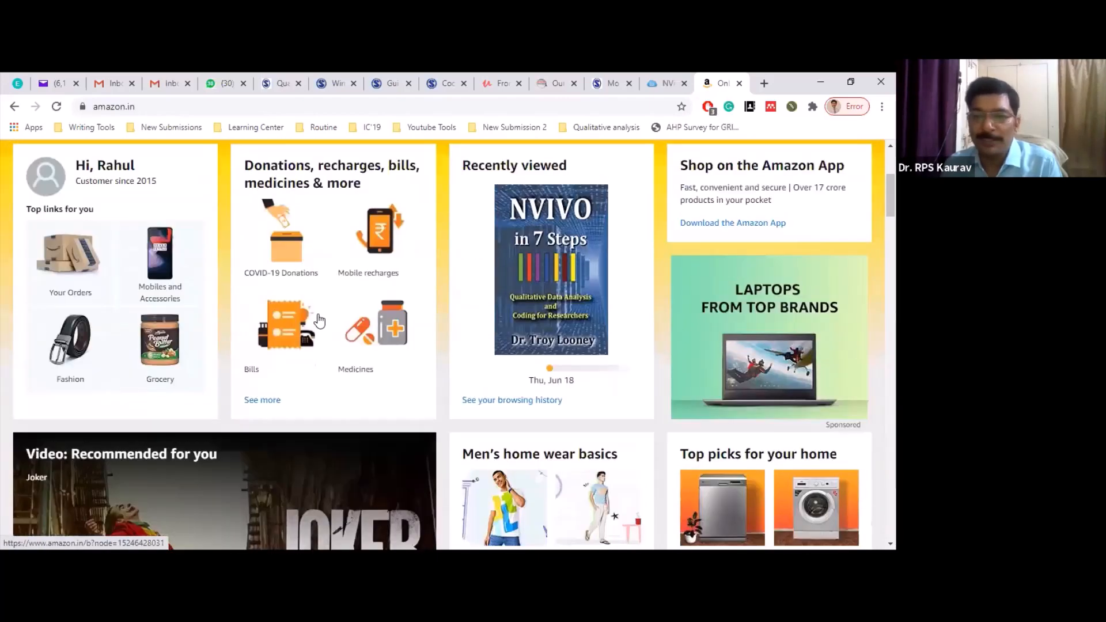
{"action": "scroll", "coordinate": [319, 321], "scroll_direction": "up", "scroll_amount": 4}
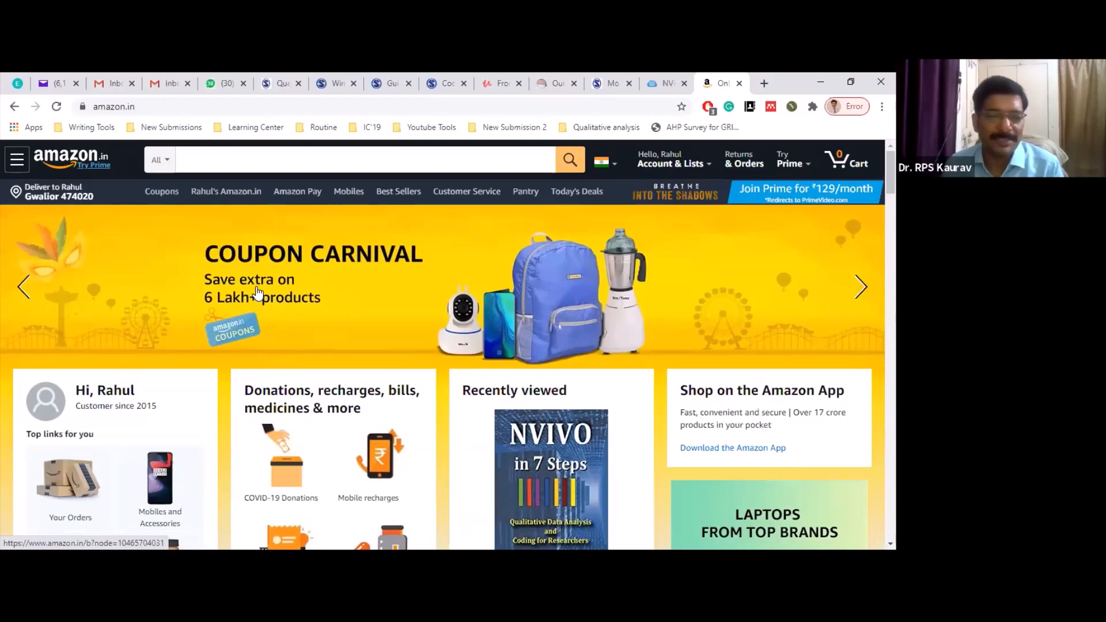
{"action": "scroll", "coordinate": [258, 294], "scroll_direction": "down", "scroll_amount": 5}
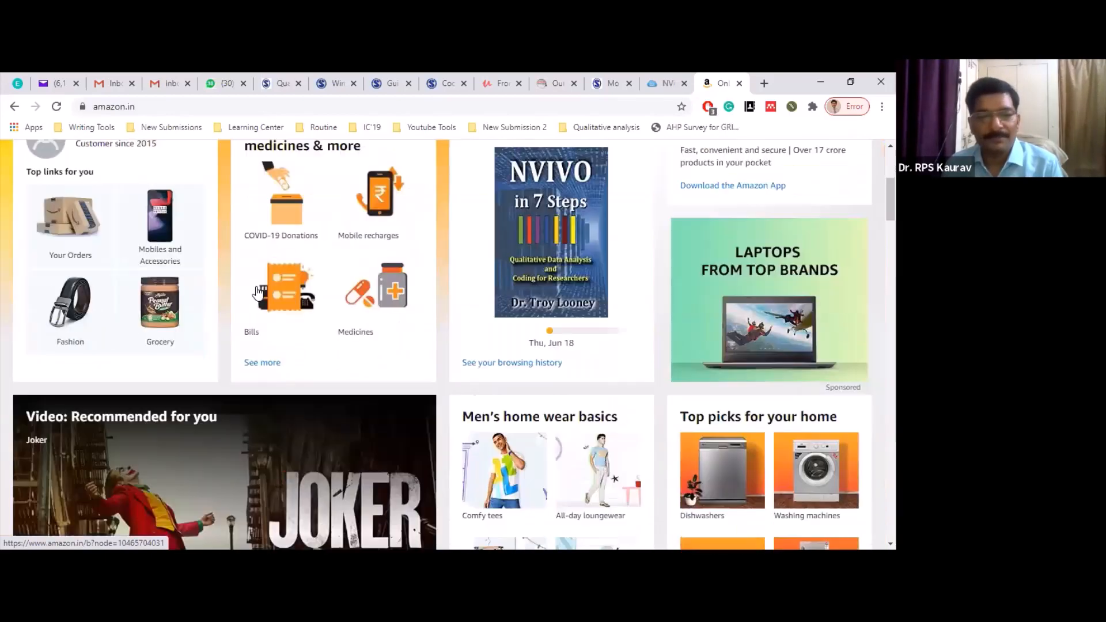
{"action": "scroll", "coordinate": [257, 293], "scroll_direction": "down", "scroll_amount": 3}
{"action": "scroll", "coordinate": [272, 213], "scroll_direction": "up", "scroll_amount": 5}
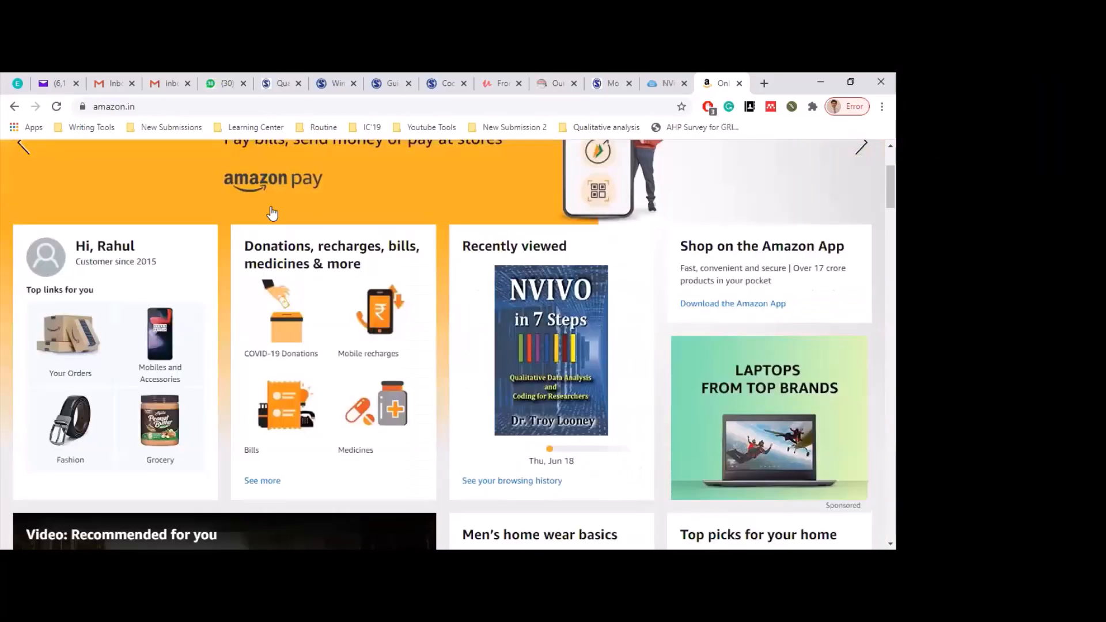
Search the store for the suggested term "iphone 11 pro max 512gb".
{"action": "scroll", "coordinate": [272, 214], "scroll_direction": "up", "scroll_amount": 3}
{"action": "left_click", "coordinate": [309, 159]}
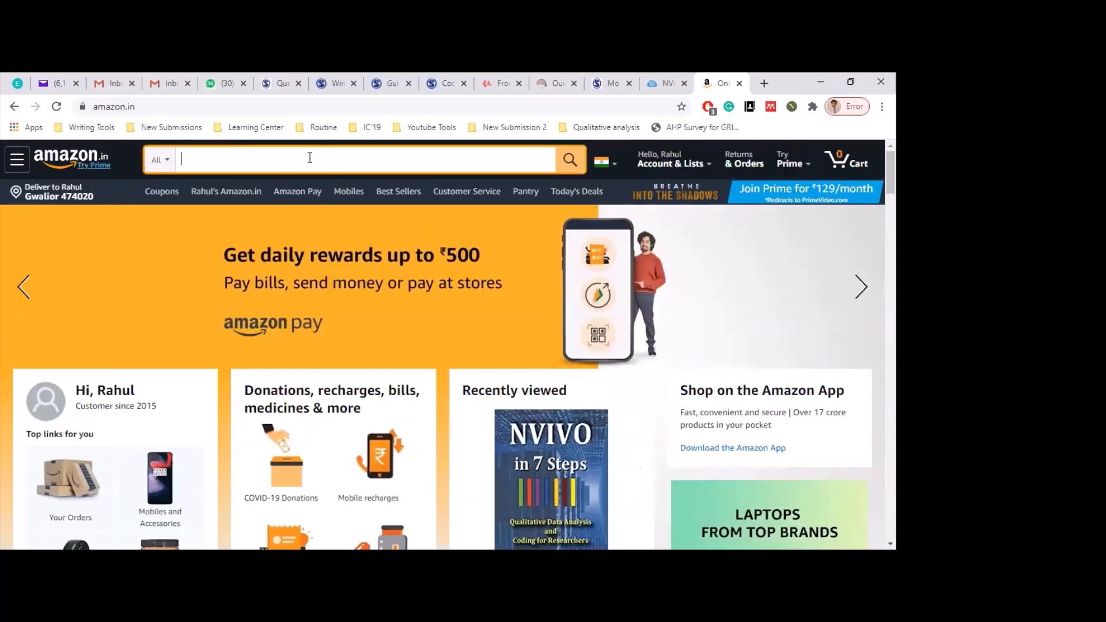
{"action": "type", "text": "iphone"}
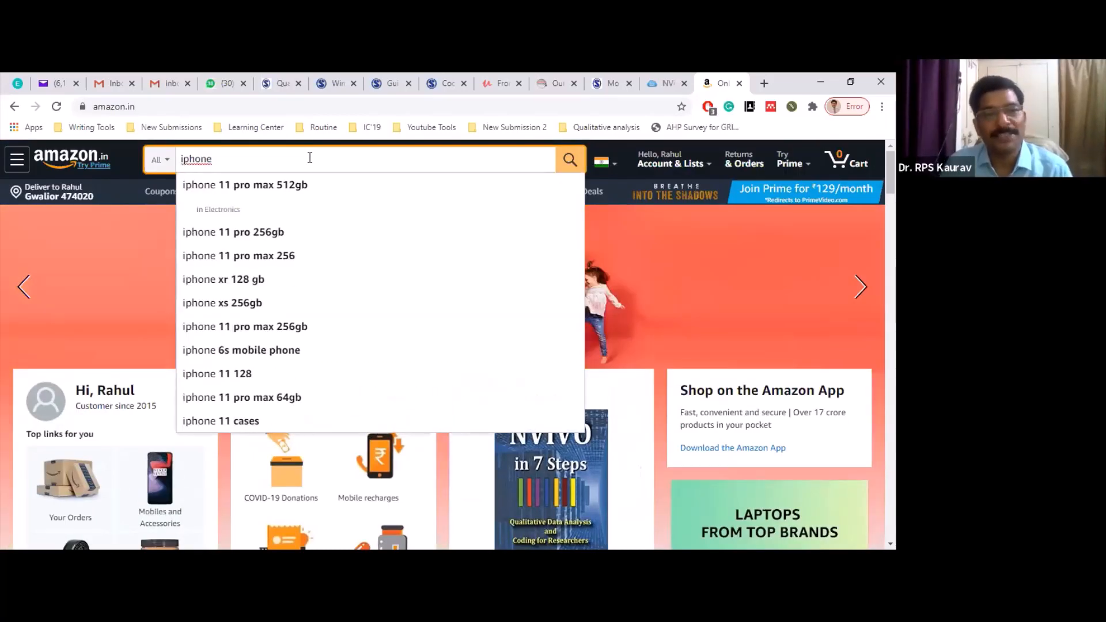
{"action": "key", "text": "Down"}
{"action": "key", "text": "Return"}
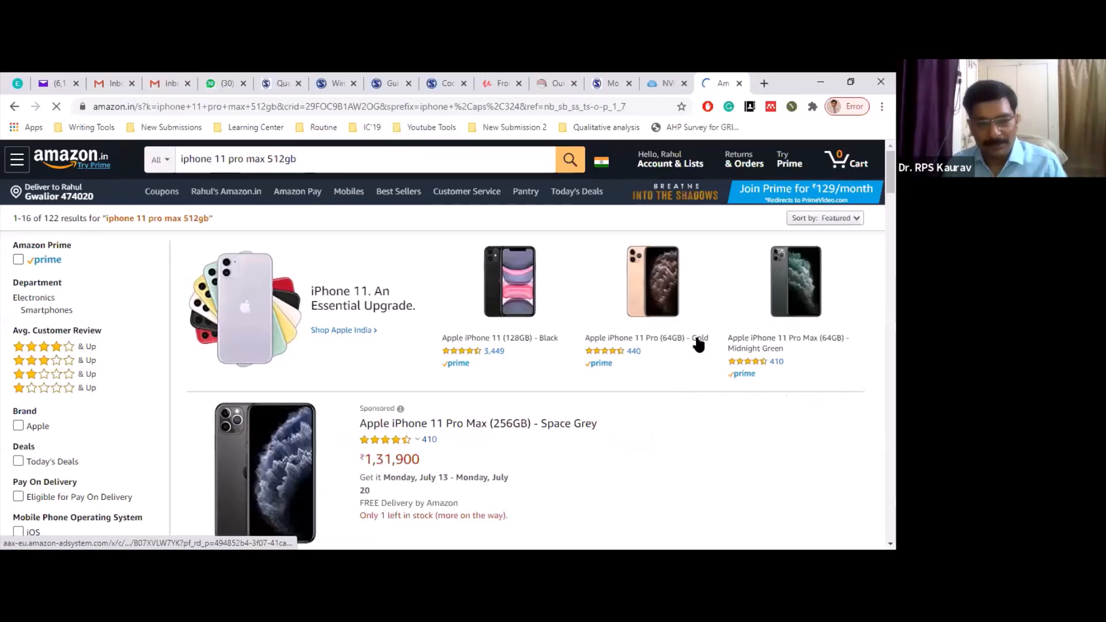
Open the product page of the Apple iPhone 11 Pro Max (64GB) - Midnight Green from the search results.
{"action": "scroll", "coordinate": [701, 348], "scroll_direction": "down", "scroll_amount": 1}
{"action": "scroll", "coordinate": [703, 348], "scroll_direction": "down", "scroll_amount": 1}
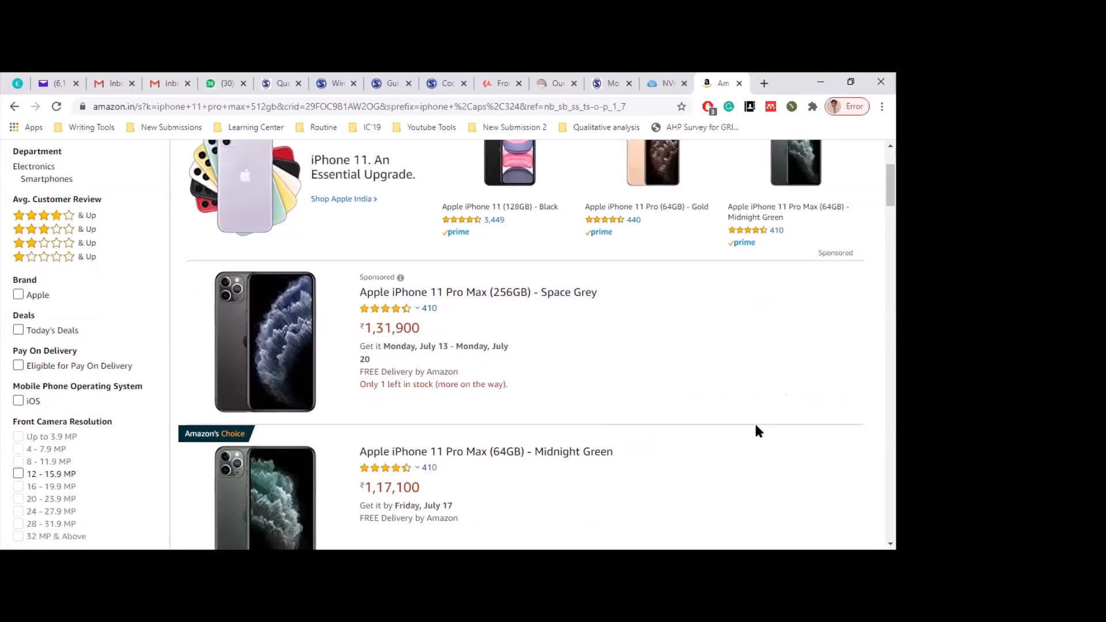
{"action": "scroll", "coordinate": [758, 431], "scroll_direction": "down", "scroll_amount": 1}
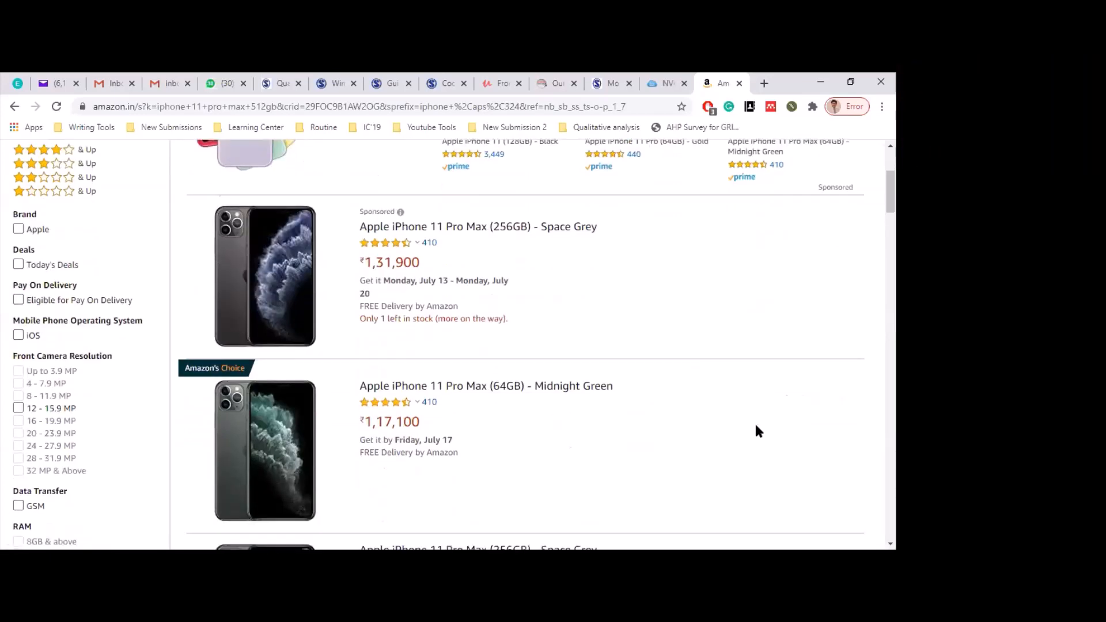
{"action": "left_click", "coordinate": [523, 386]}
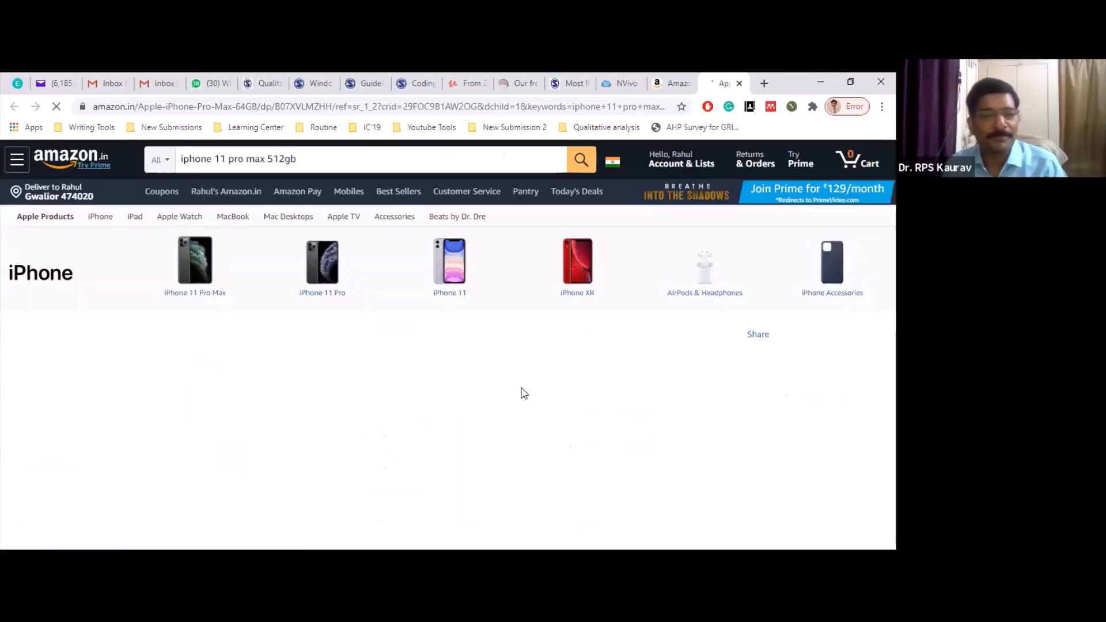
Examine the product page from the price and offers through the model comparison and technical details to the customer questions.
{"action": "scroll", "coordinate": [546, 357], "scroll_direction": "down", "scroll_amount": 10}
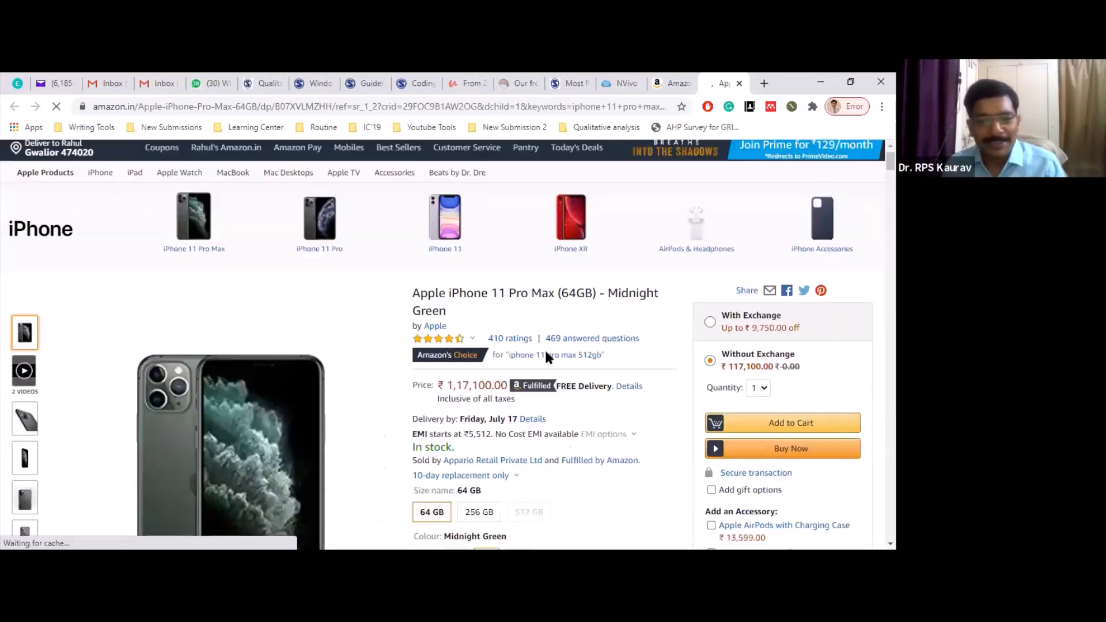
{"action": "scroll", "coordinate": [546, 357], "scroll_direction": "down", "scroll_amount": 3}
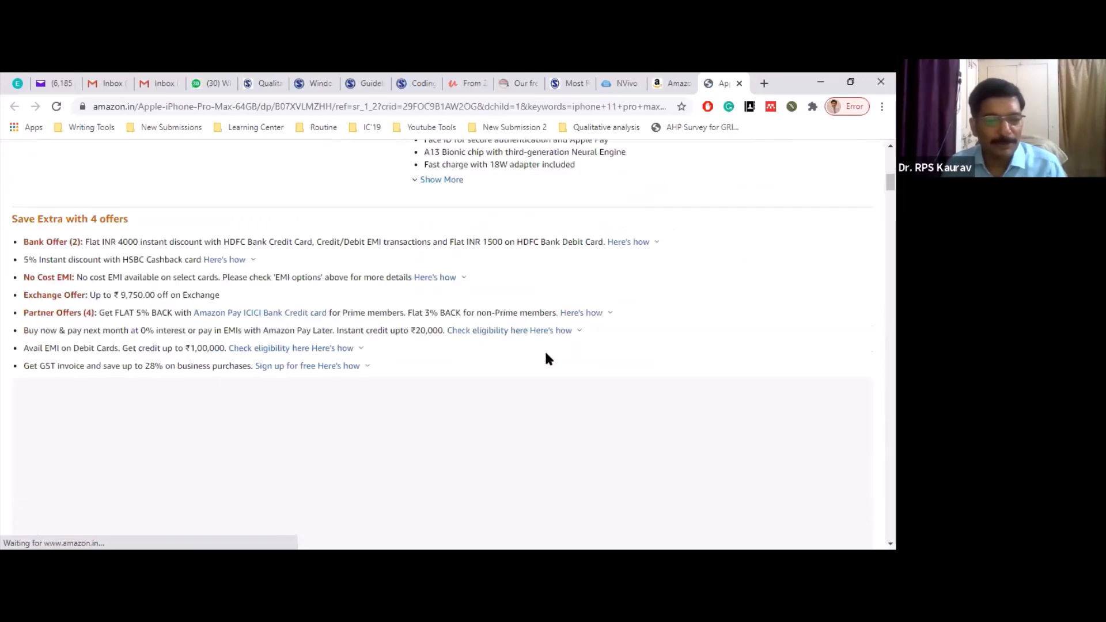
{"action": "scroll", "coordinate": [546, 357], "scroll_direction": "down", "scroll_amount": 12}
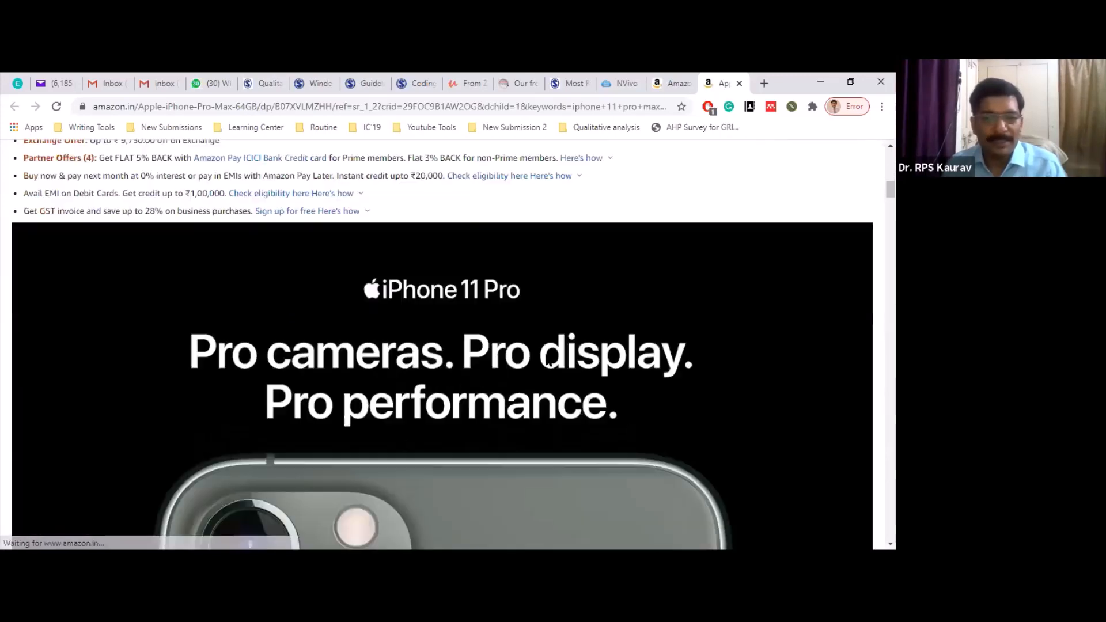
{"action": "scroll", "coordinate": [547, 365], "scroll_direction": "down", "scroll_amount": 15}
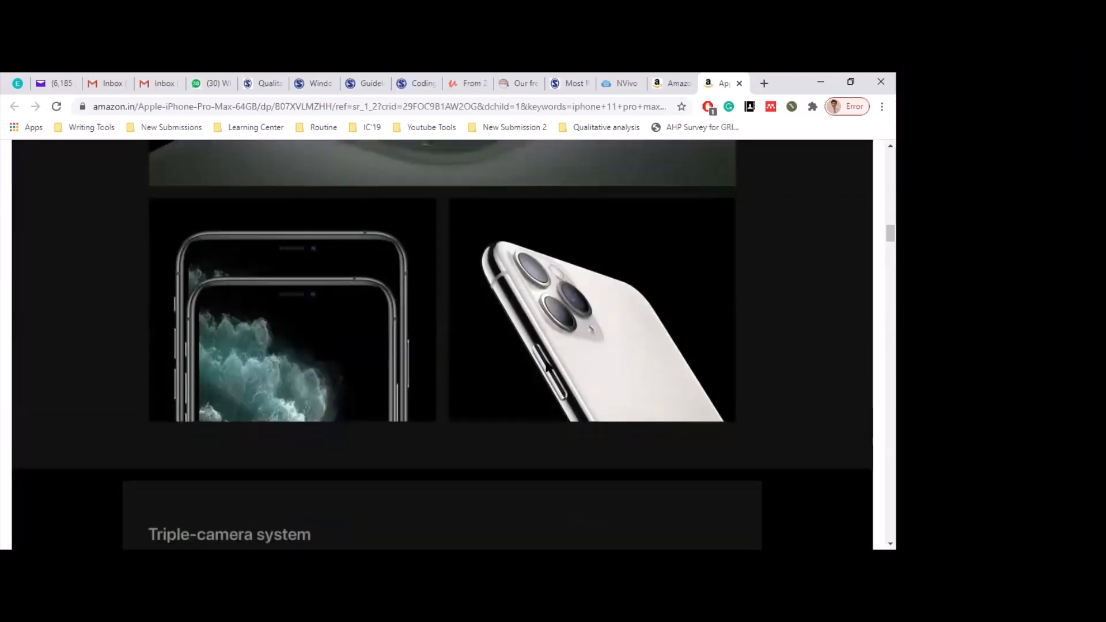
{"action": "scroll", "coordinate": [546, 369], "scroll_direction": "down", "scroll_amount": 15}
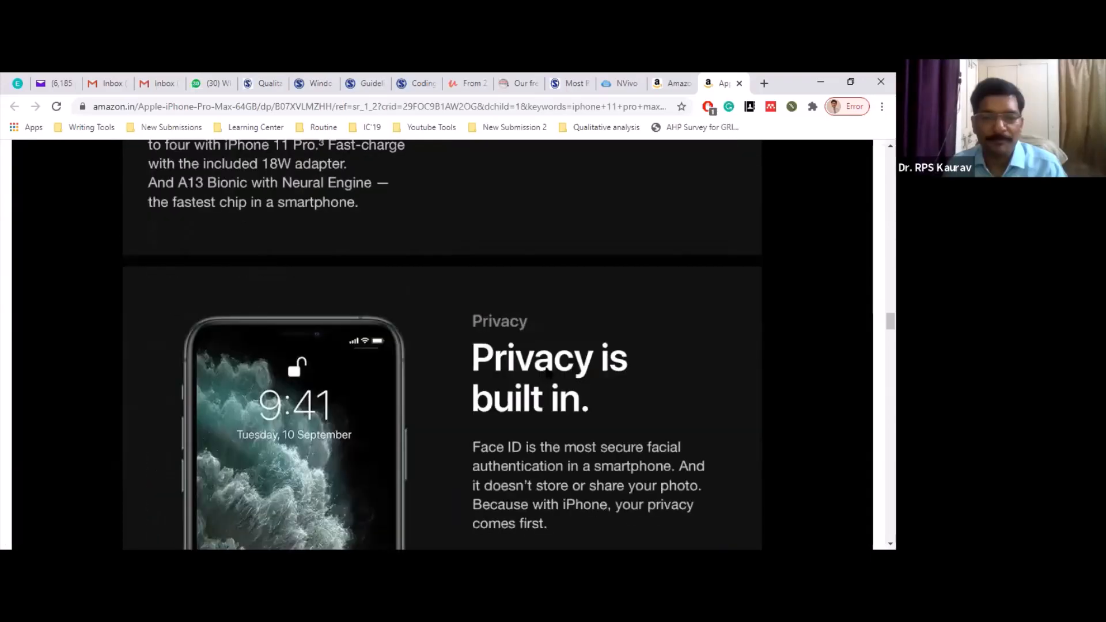
{"action": "scroll", "coordinate": [547, 369], "scroll_direction": "down", "scroll_amount": 8}
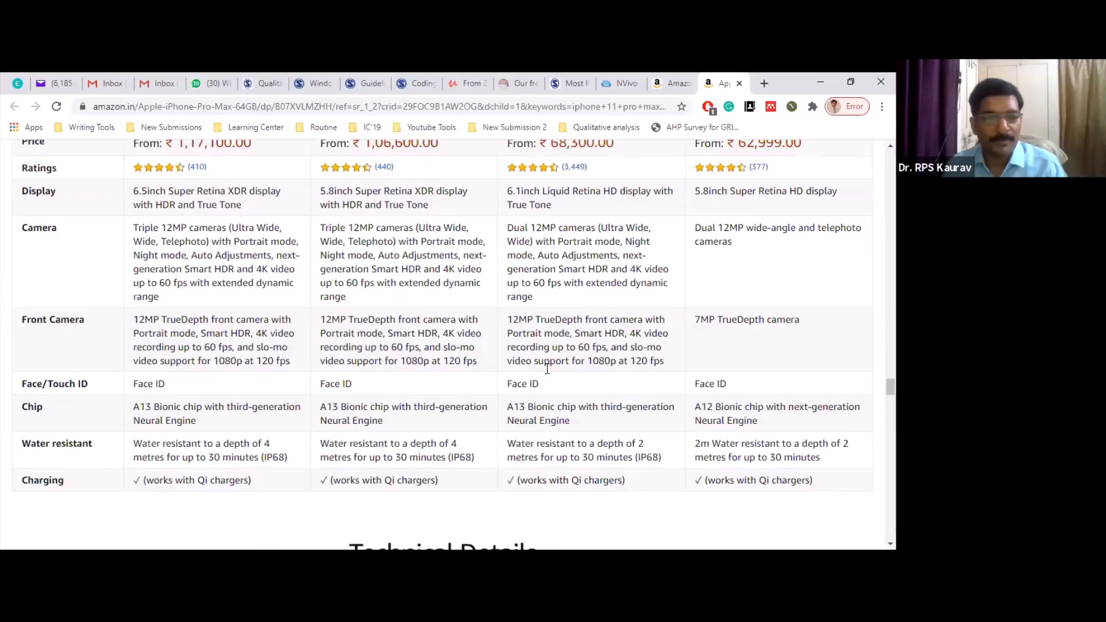
{"action": "scroll", "coordinate": [547, 369], "scroll_direction": "up", "scroll_amount": 2}
{"action": "scroll", "coordinate": [547, 369], "scroll_direction": "down", "scroll_amount": 5}
{"action": "scroll", "coordinate": [547, 371], "scroll_direction": "down", "scroll_amount": 12}
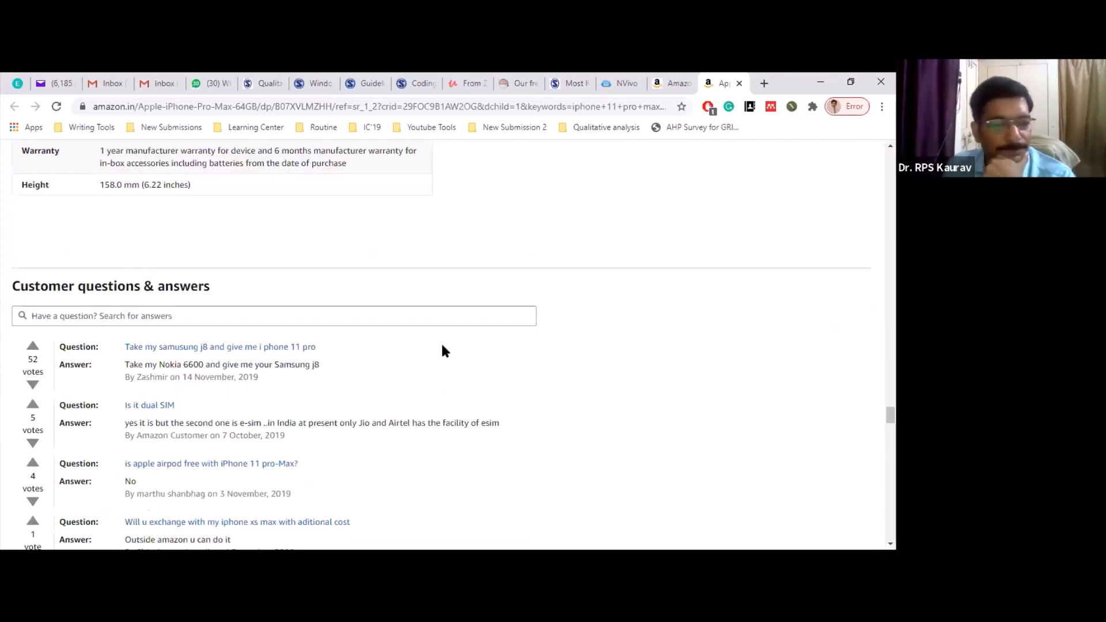
Load more answered questions in the Customer questions & answers section and look through them.
{"action": "scroll", "coordinate": [442, 348], "scroll_direction": "down", "scroll_amount": 3}
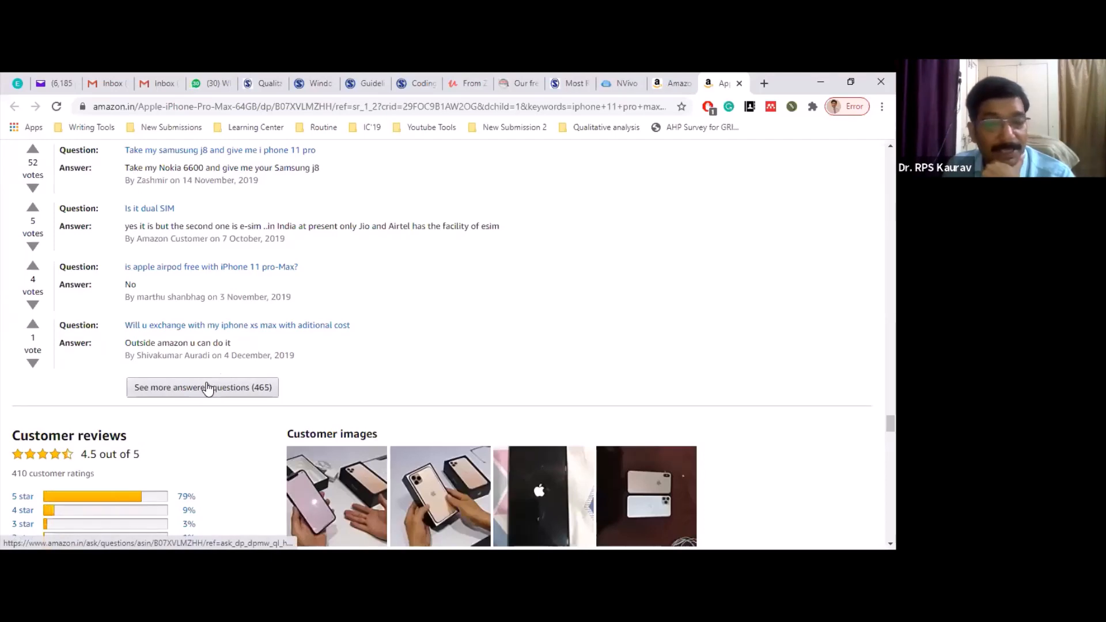
{"action": "left_click", "coordinate": [209, 388]}
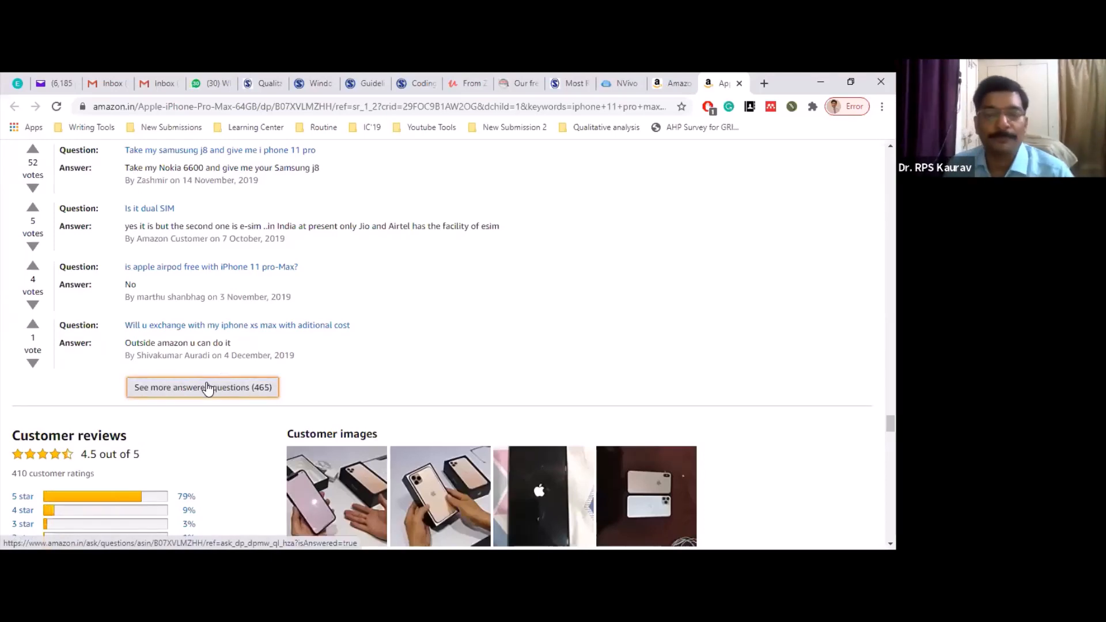
{"action": "scroll", "coordinate": [208, 389], "scroll_direction": "down", "scroll_amount": 2}
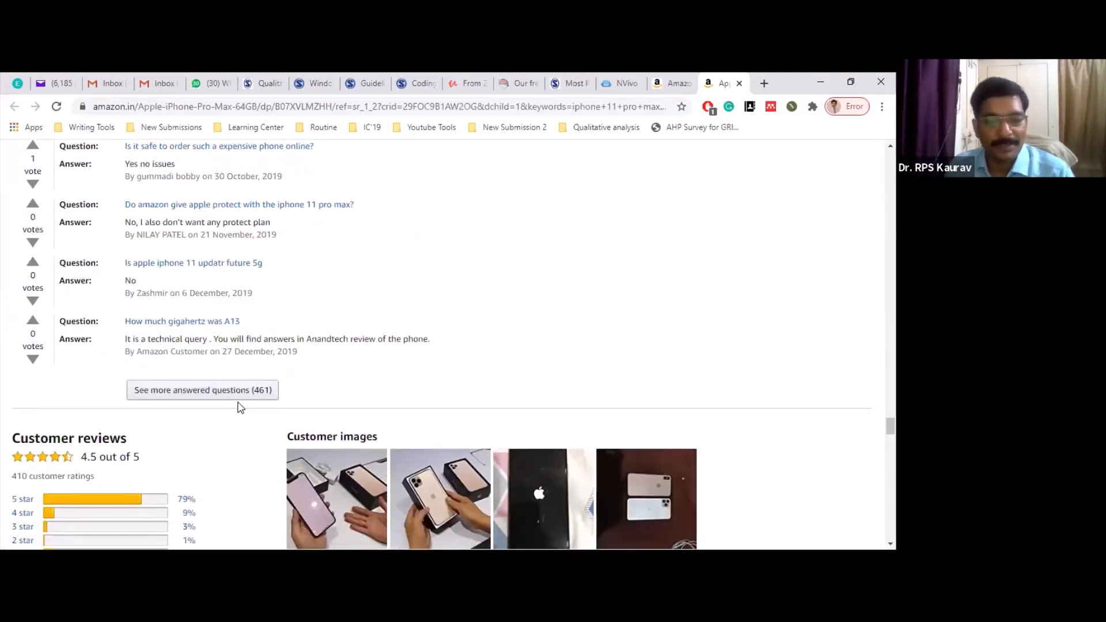
Open the full list of reviews from India for the iPhone 11 Pro Max.
{"action": "scroll", "coordinate": [439, 384], "scroll_direction": "down", "scroll_amount": 5}
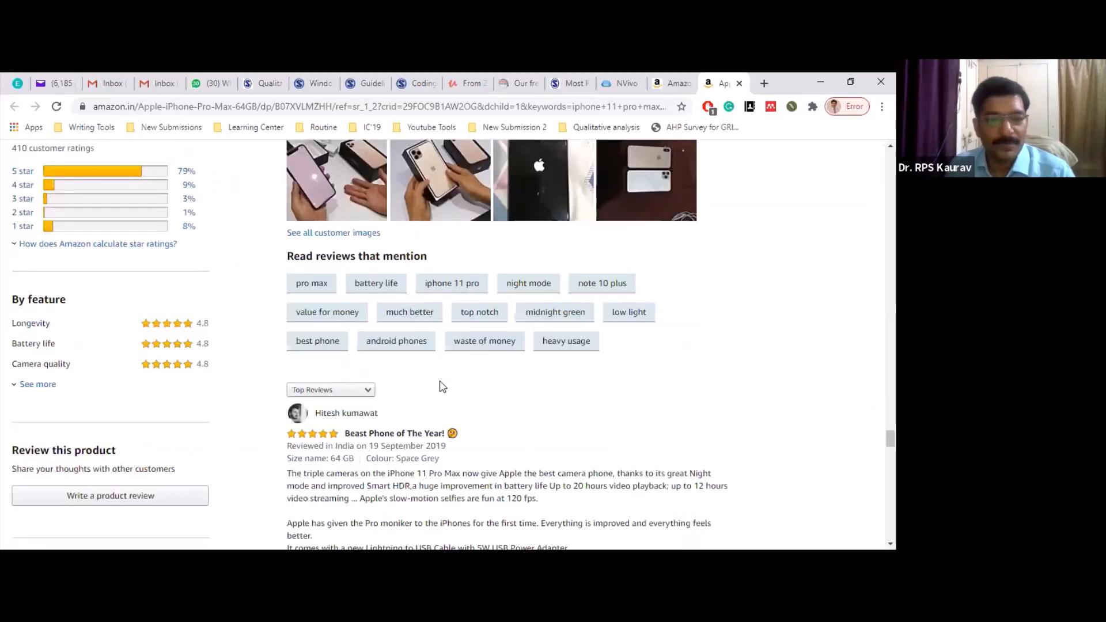
{"action": "scroll", "coordinate": [442, 386], "scroll_direction": "down", "scroll_amount": 20}
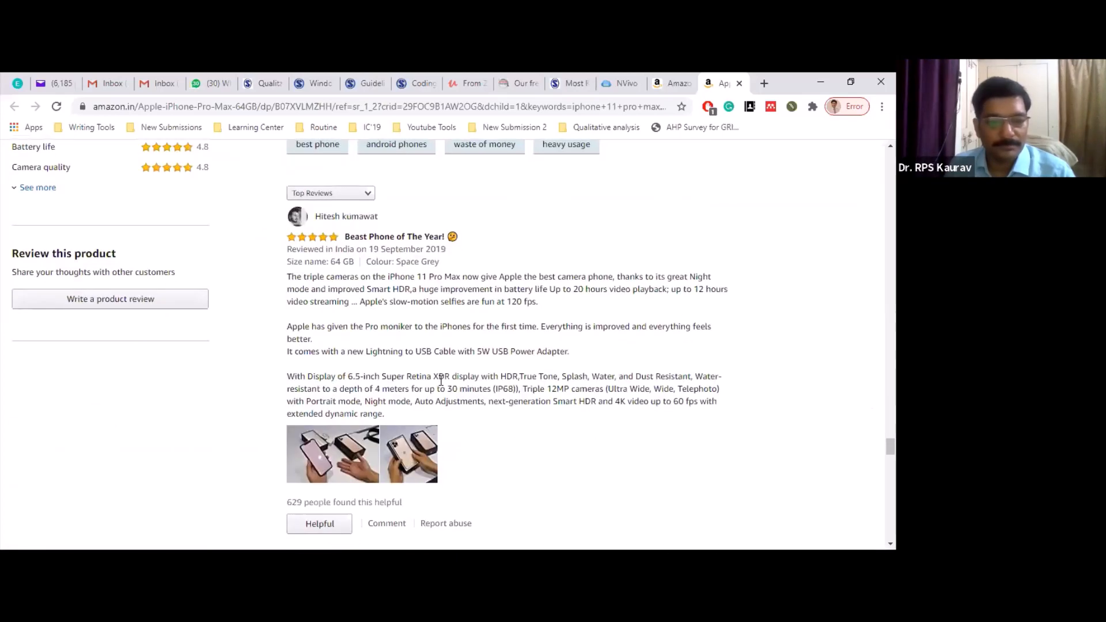
{"action": "scroll", "coordinate": [440, 387], "scroll_direction": "down", "scroll_amount": 10}
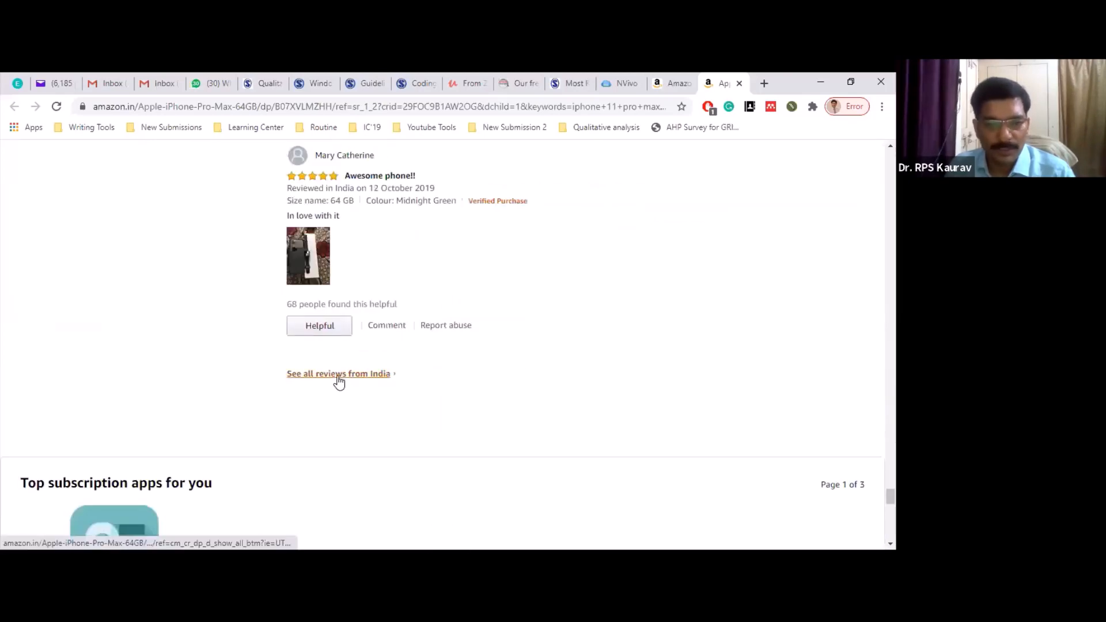
{"action": "left_click", "coordinate": [339, 381]}
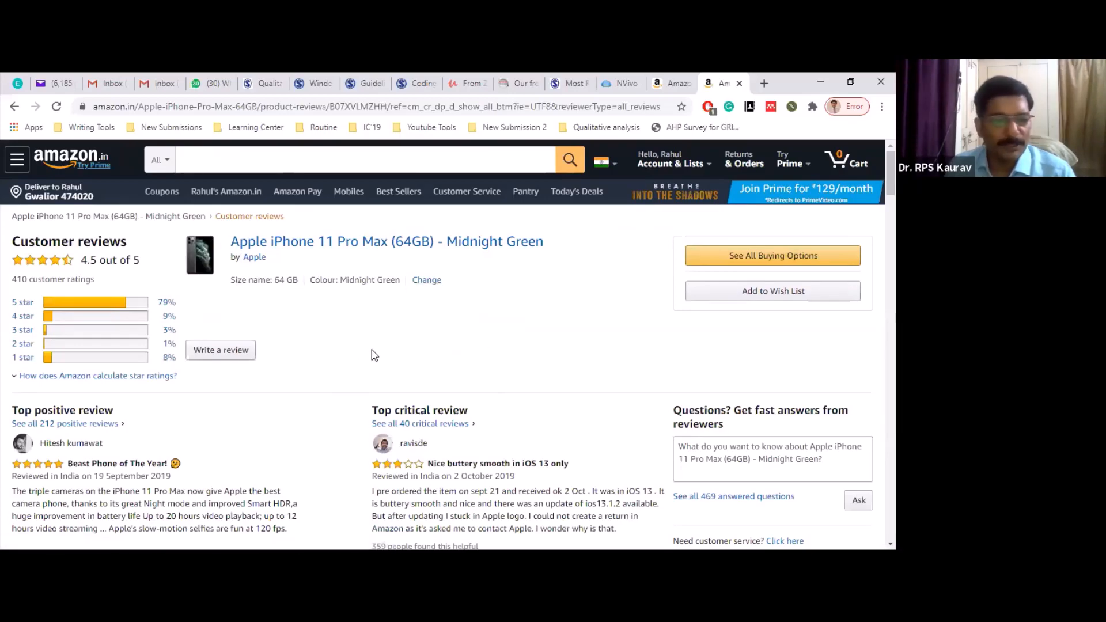
Look through the first page of customer reviews, including the filter options, down to the page navigation.
{"action": "scroll", "coordinate": [374, 355], "scroll_direction": "down", "scroll_amount": 7}
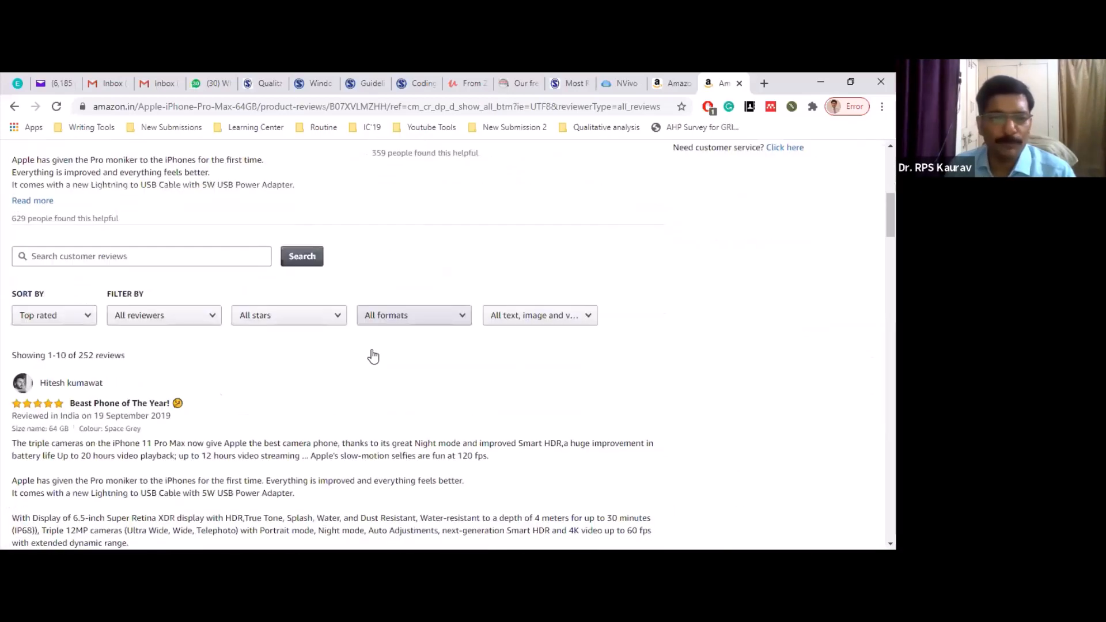
{"action": "scroll", "coordinate": [374, 355], "scroll_direction": "up", "scroll_amount": 2}
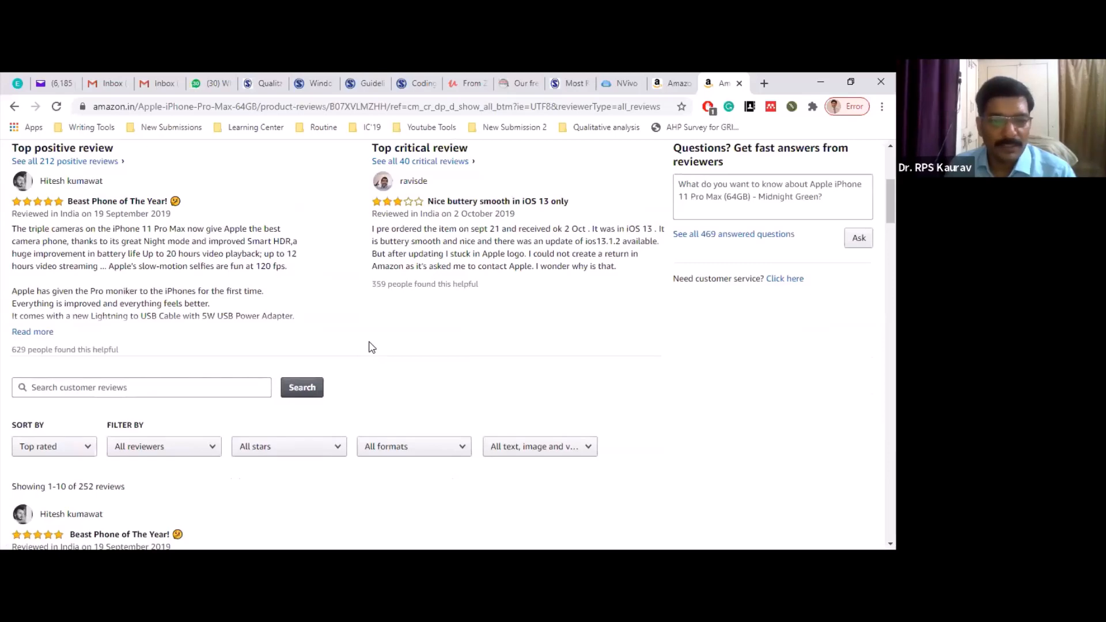
{"action": "scroll", "coordinate": [371, 346], "scroll_direction": "down", "scroll_amount": 12}
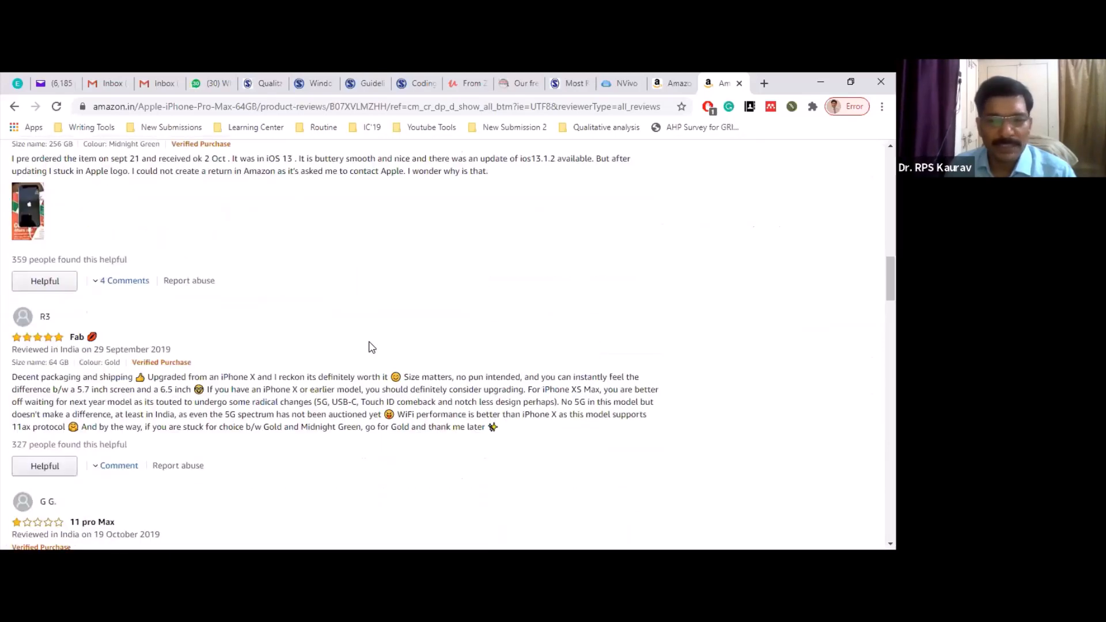
{"action": "scroll", "coordinate": [372, 346], "scroll_direction": "down", "scroll_amount": 12}
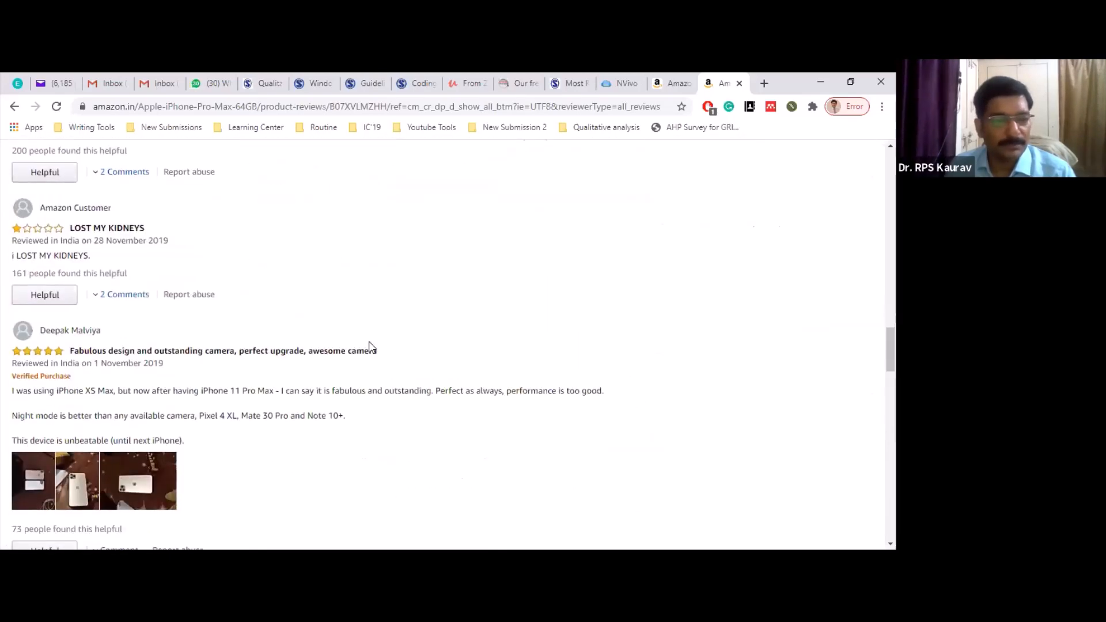
{"action": "scroll", "coordinate": [372, 347], "scroll_direction": "down", "scroll_amount": 15}
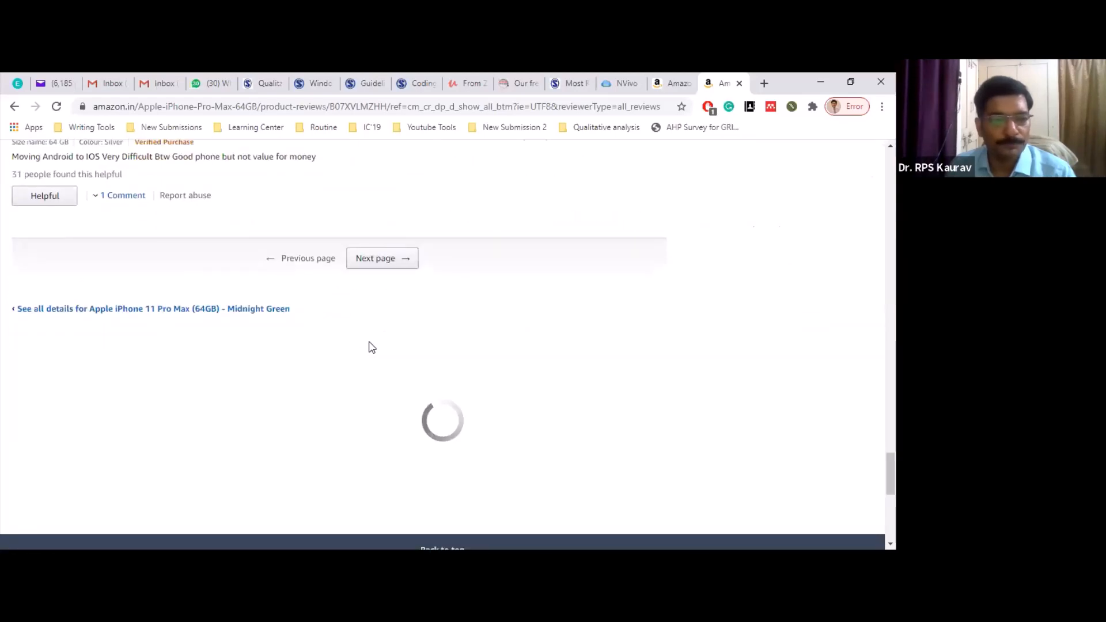
{"action": "scroll", "coordinate": [398, 336], "scroll_direction": "up", "scroll_amount": 2}
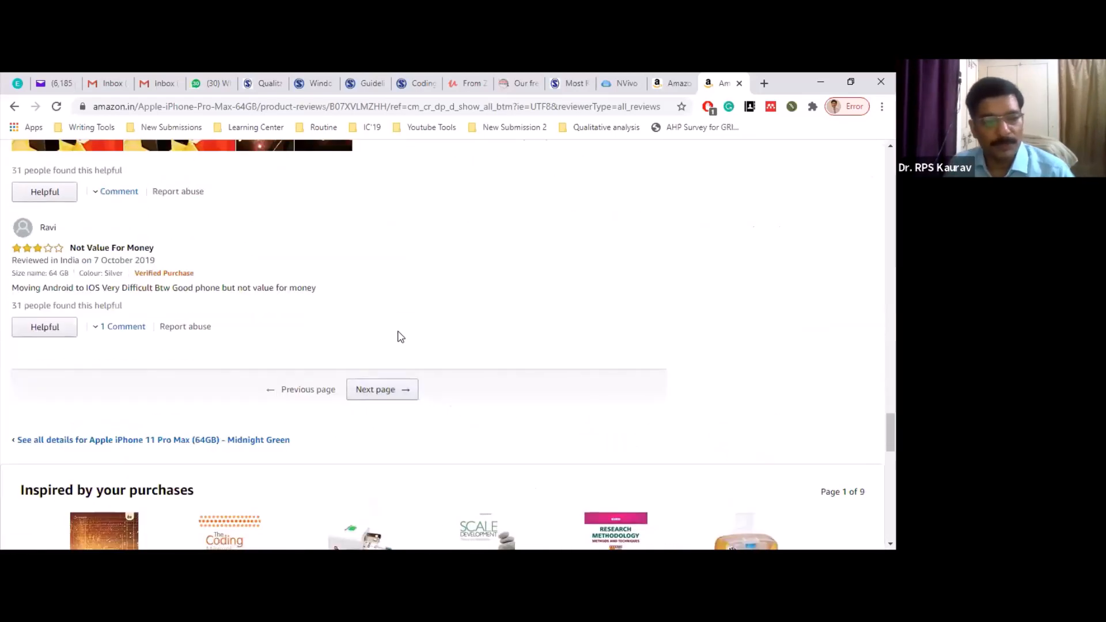
Copy the entire first page of customer reviews and paste it into a Word document.
{"action": "scroll", "coordinate": [401, 337], "scroll_direction": "up", "scroll_amount": 5}
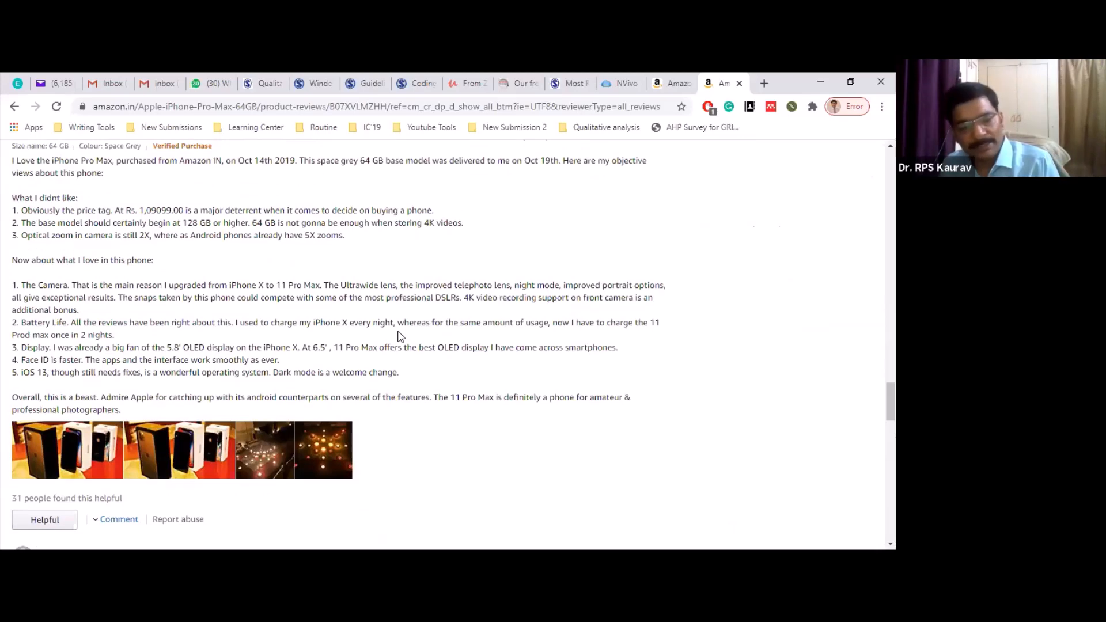
{"action": "key", "text": "ctrl+a"}
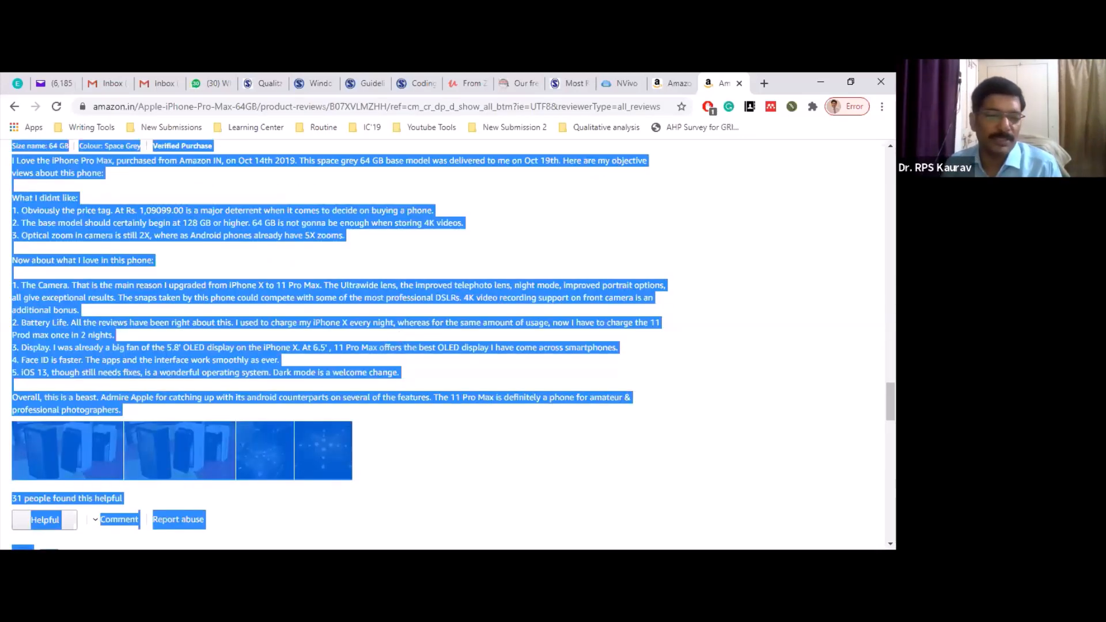
{"action": "key", "text": "alt+Tab"}
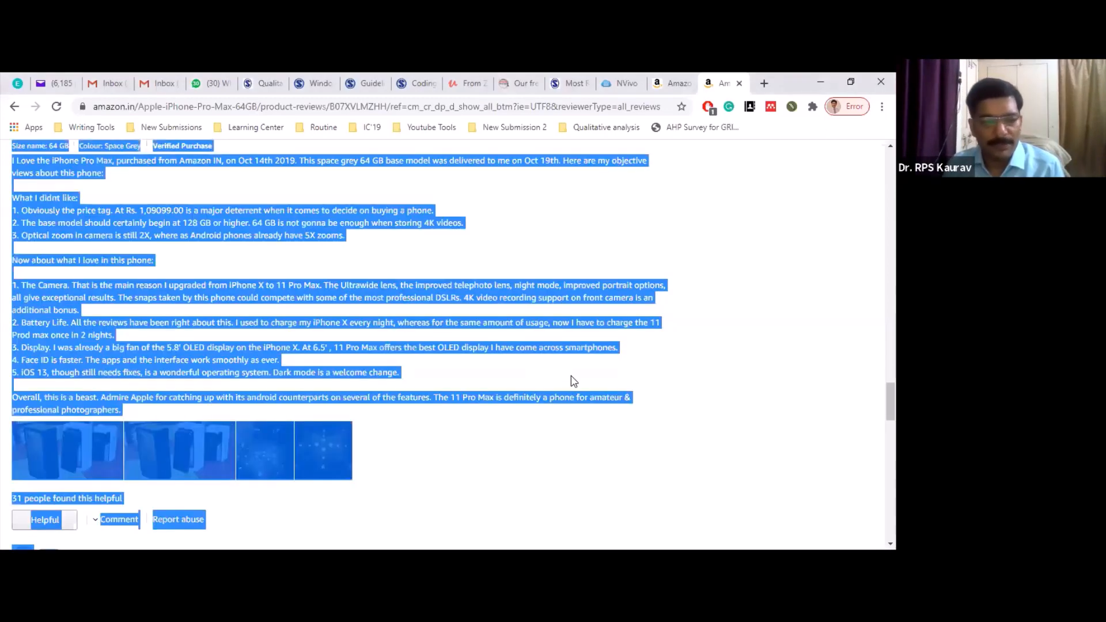
Open the second page of customer reviews and look through it down to the page navigation.
{"action": "scroll", "coordinate": [563, 380], "scroll_direction": "down", "scroll_amount": 3}
{"action": "left_click", "coordinate": [427, 358]}
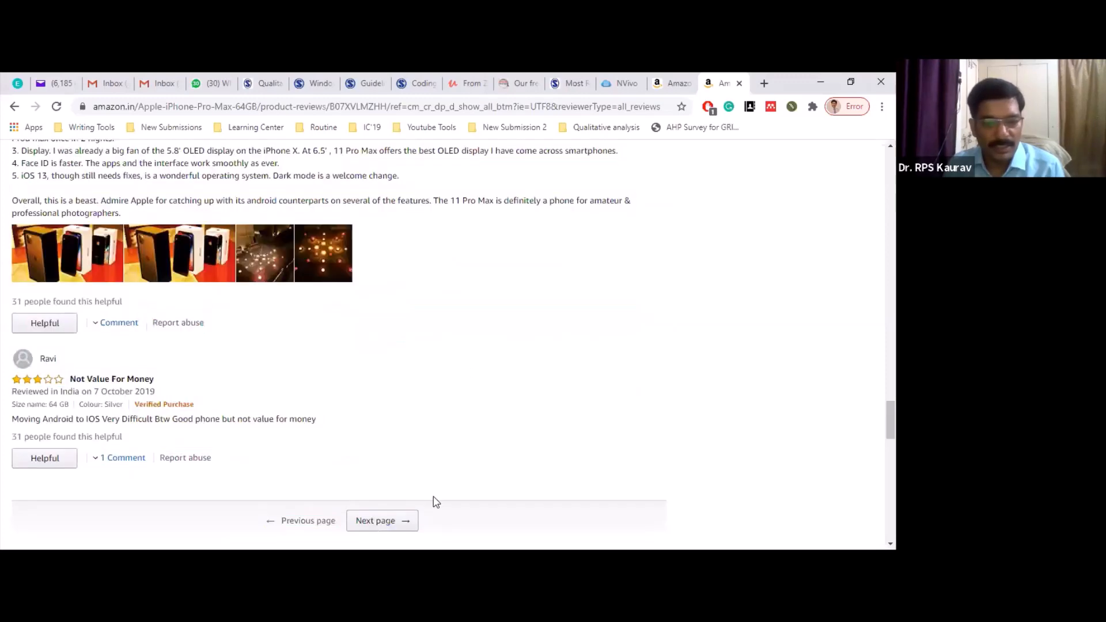
{"action": "left_click", "coordinate": [381, 522]}
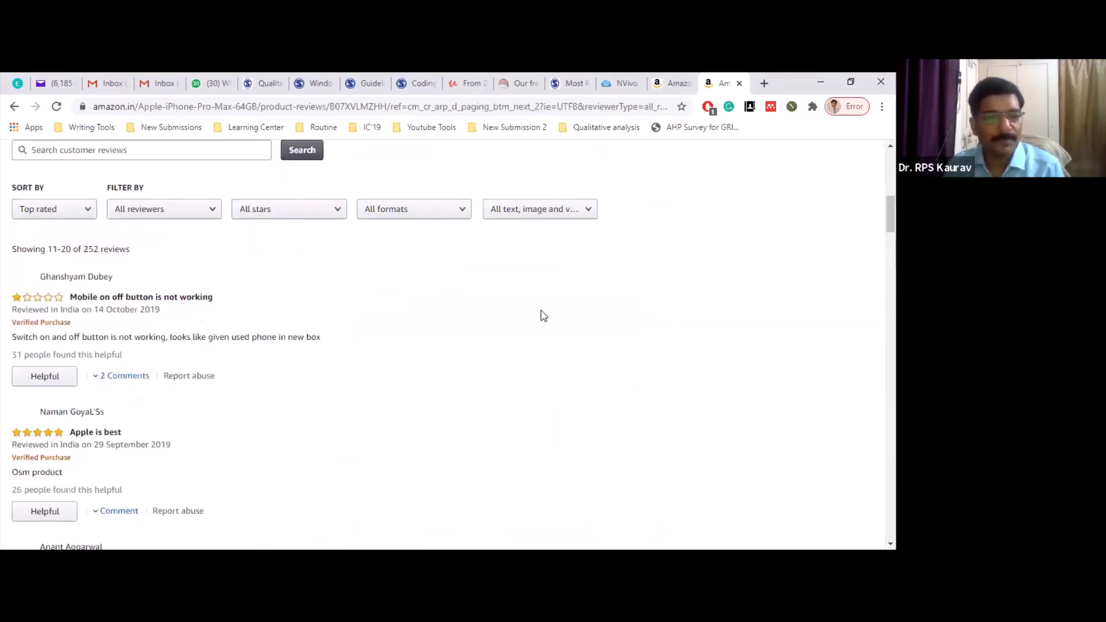
{"action": "scroll", "coordinate": [529, 337], "scroll_direction": "down", "scroll_amount": 10}
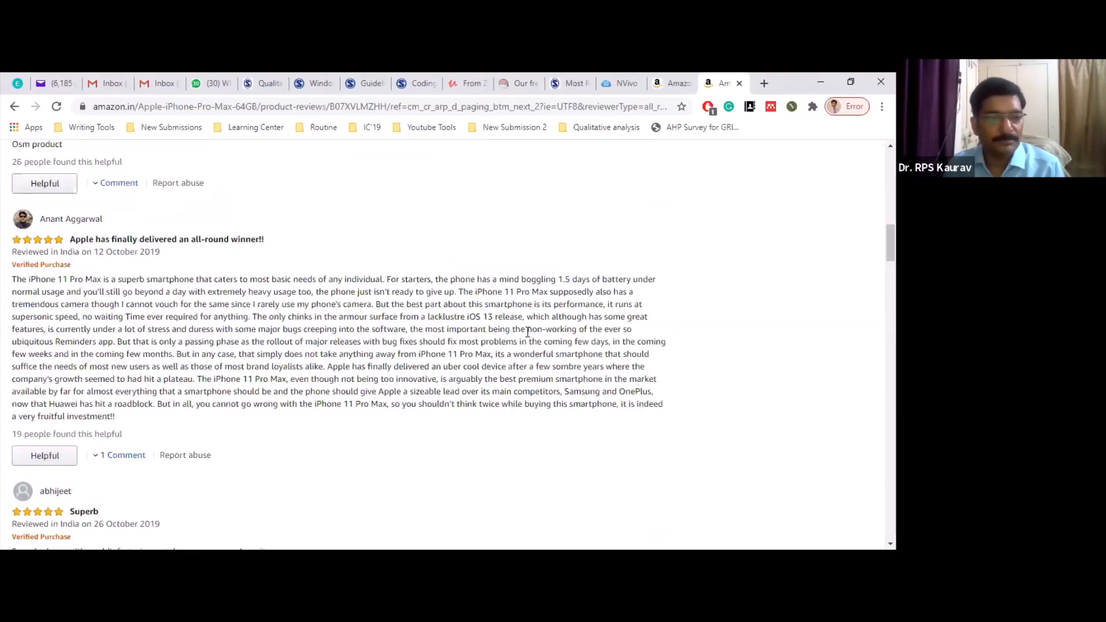
{"action": "scroll", "coordinate": [529, 337], "scroll_direction": "down", "scroll_amount": 15}
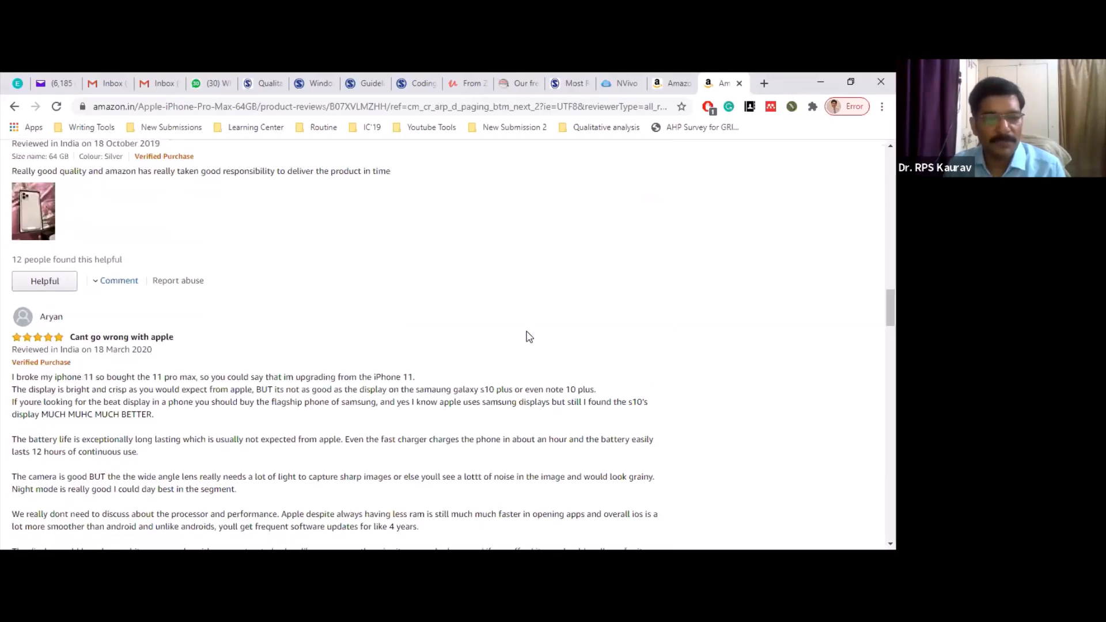
{"action": "scroll", "coordinate": [527, 333], "scroll_direction": "down", "scroll_amount": 20}
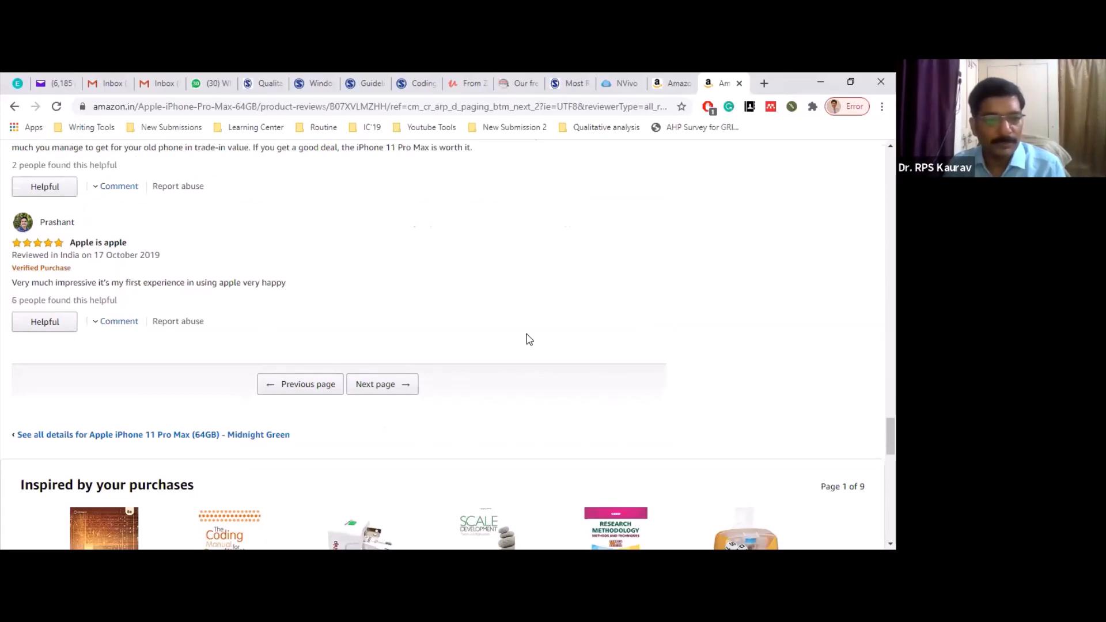
Copy the entire second page of customer reviews and paste it below the first one in the Word document.
{"action": "scroll", "coordinate": [529, 339], "scroll_direction": "up", "scroll_amount": 2}
{"action": "key", "text": "ctrl+a"}
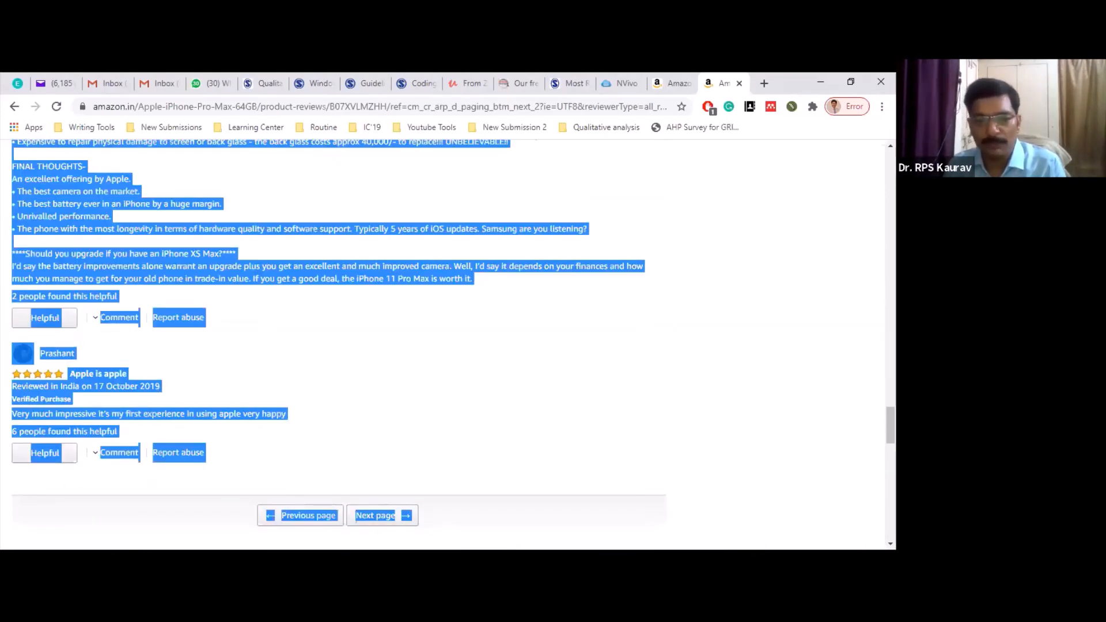
{"action": "key", "text": "alt+Tab"}
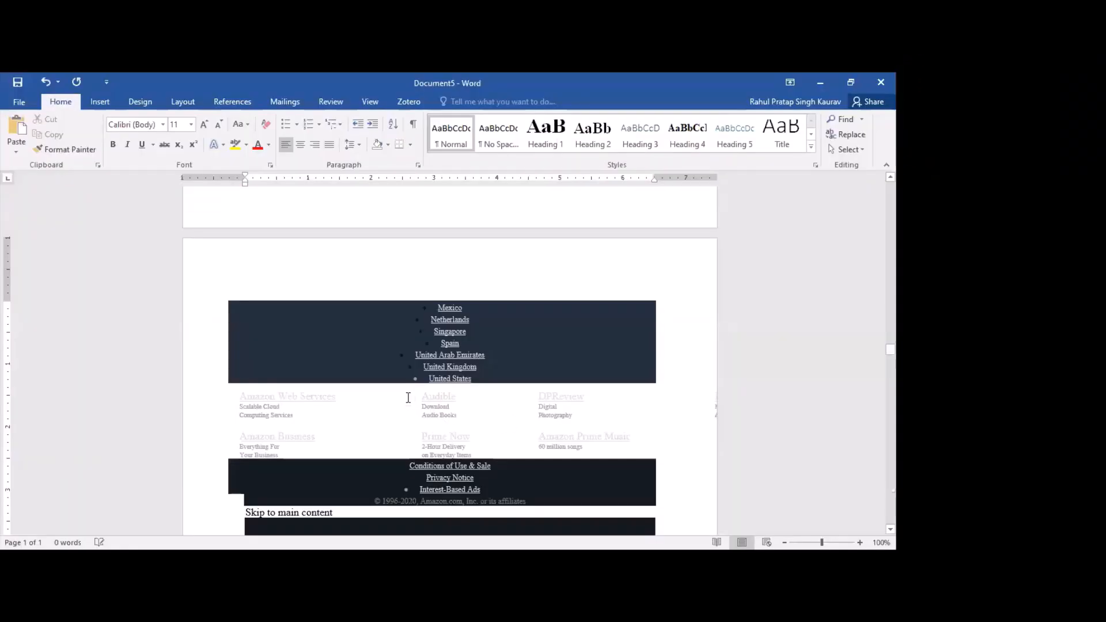
Examine the first pasted review page in the document, from the site header through the reviews to the footer links.
{"action": "scroll", "coordinate": [534, 400], "scroll_direction": "up", "scroll_amount": 20}
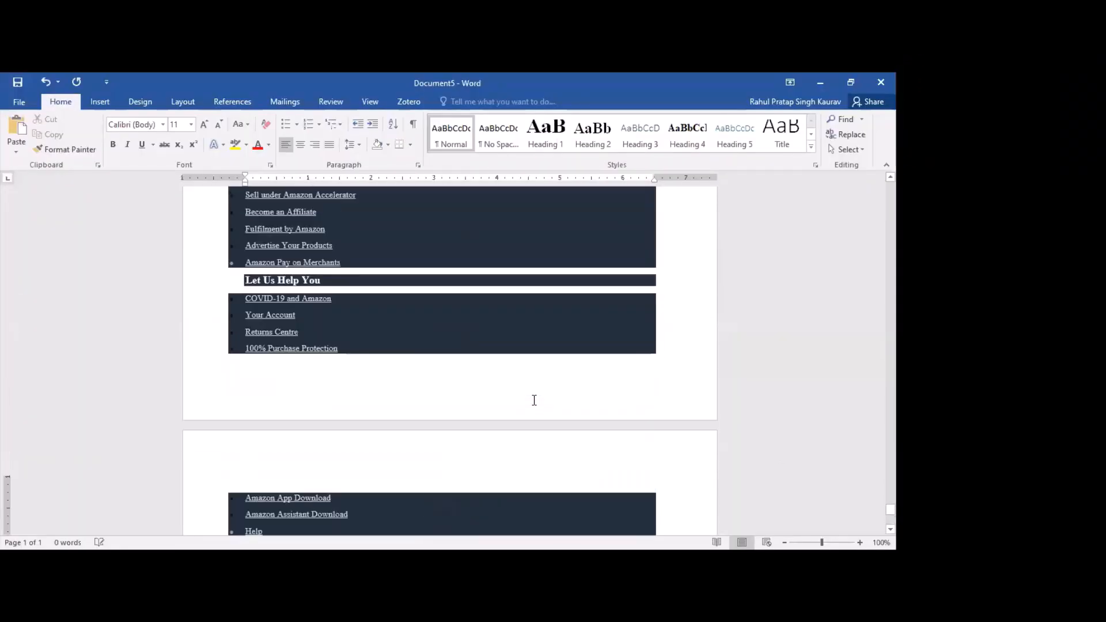
{"action": "scroll", "coordinate": [534, 399], "scroll_direction": "up", "scroll_amount": 15}
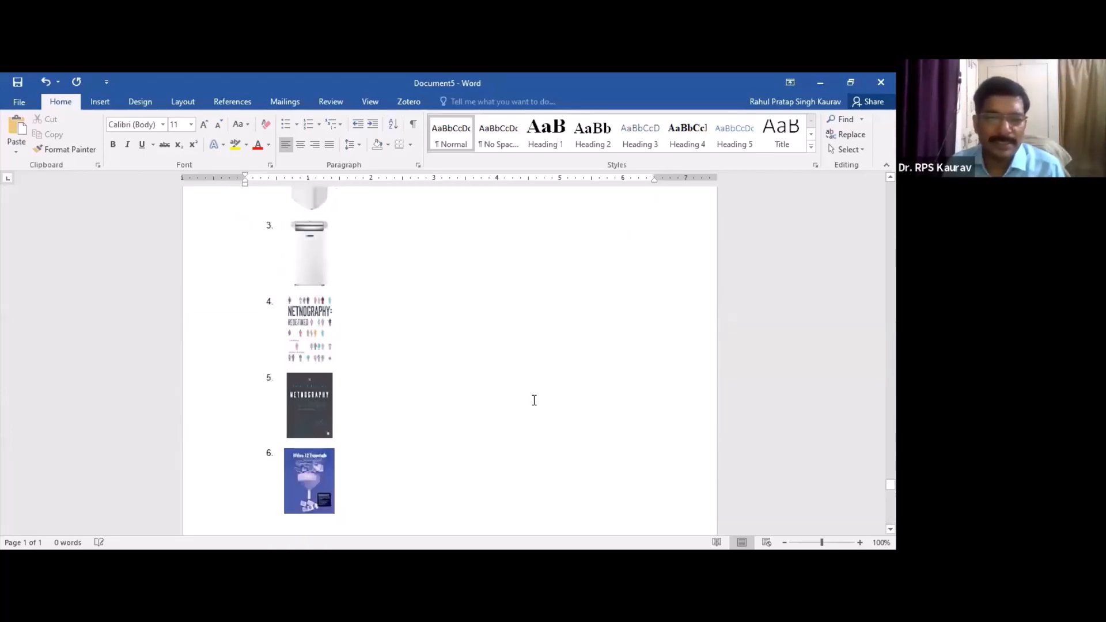
{"action": "scroll", "coordinate": [534, 400], "scroll_direction": "up", "scroll_amount": 10}
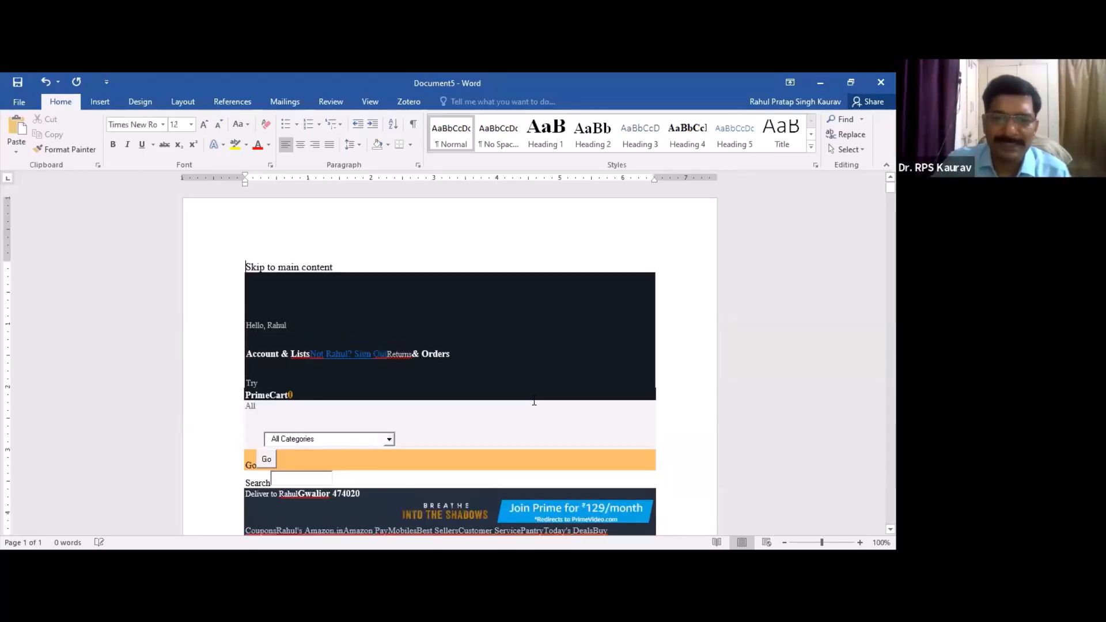
{"action": "scroll", "coordinate": [534, 402], "scroll_direction": "down", "scroll_amount": 20}
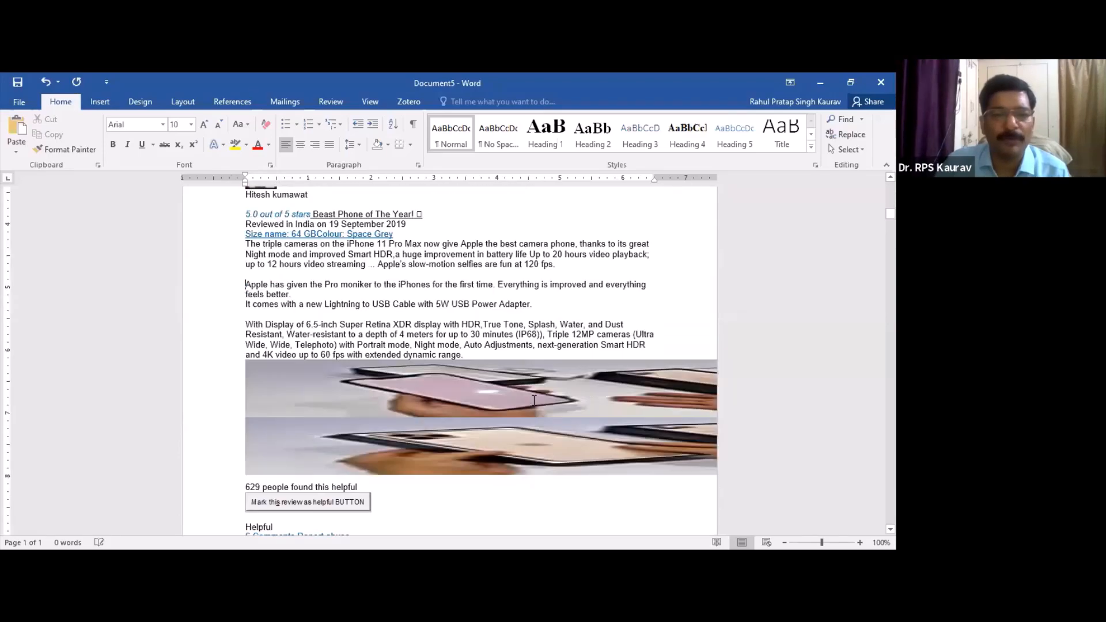
{"action": "scroll", "coordinate": [534, 400], "scroll_direction": "down", "scroll_amount": 20}
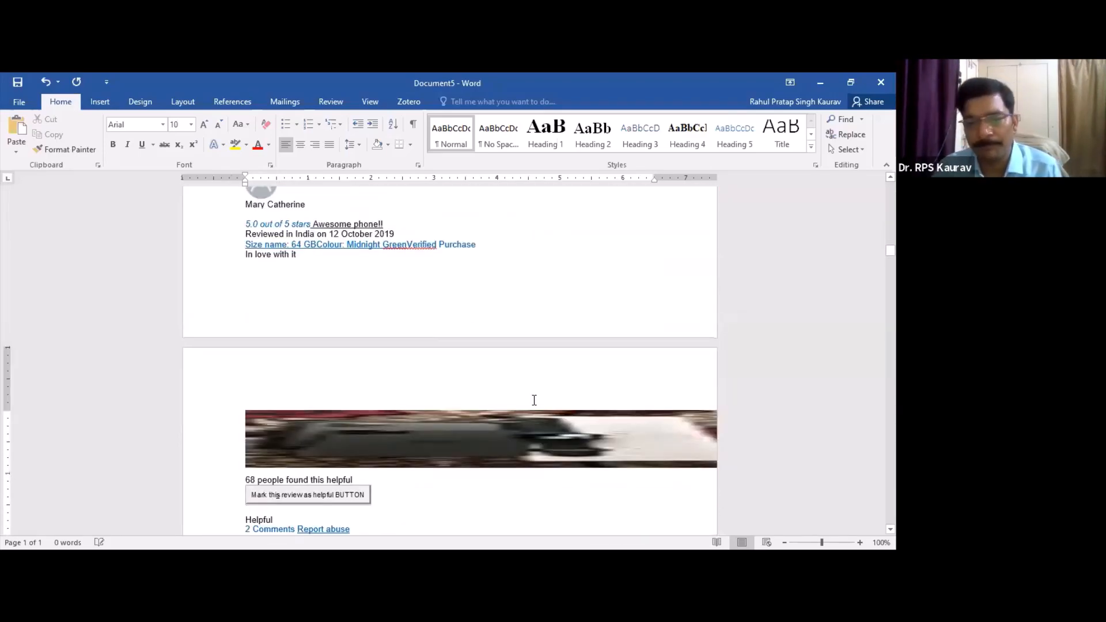
{"action": "scroll", "coordinate": [534, 399], "scroll_direction": "down", "scroll_amount": 15}
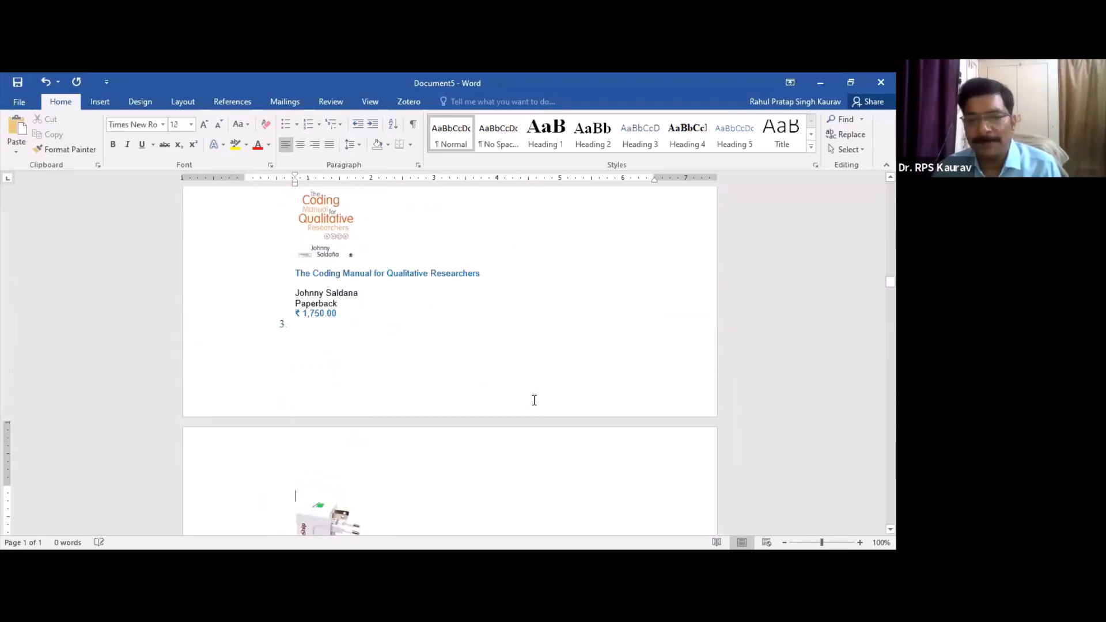
{"action": "key", "text": "Page_Down"}
{"action": "key", "text": "Page_Down"}
{"action": "key", "text": "Page_Down"}
{"action": "key", "text": "Page_Down"}
{"action": "key", "text": "Page_Down"}
{"action": "key", "text": "Page_Down"}
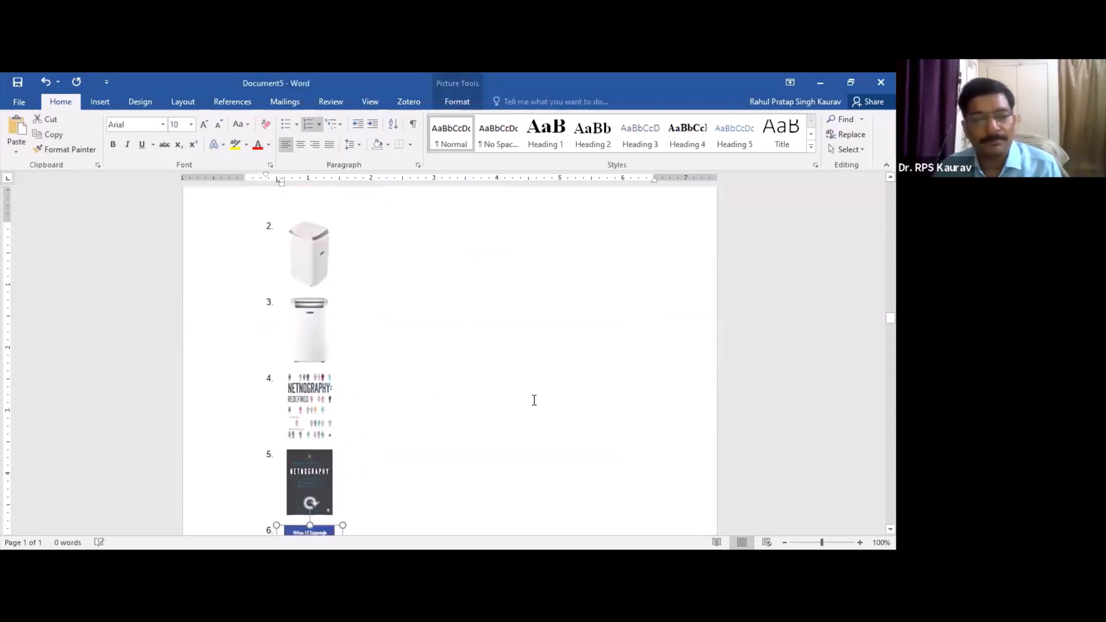
{"action": "key", "text": "Page_Down"}
{"action": "key", "text": "Page_Down"}
{"action": "key", "text": "Page_Down"}
{"action": "key", "text": "Page_Down"}
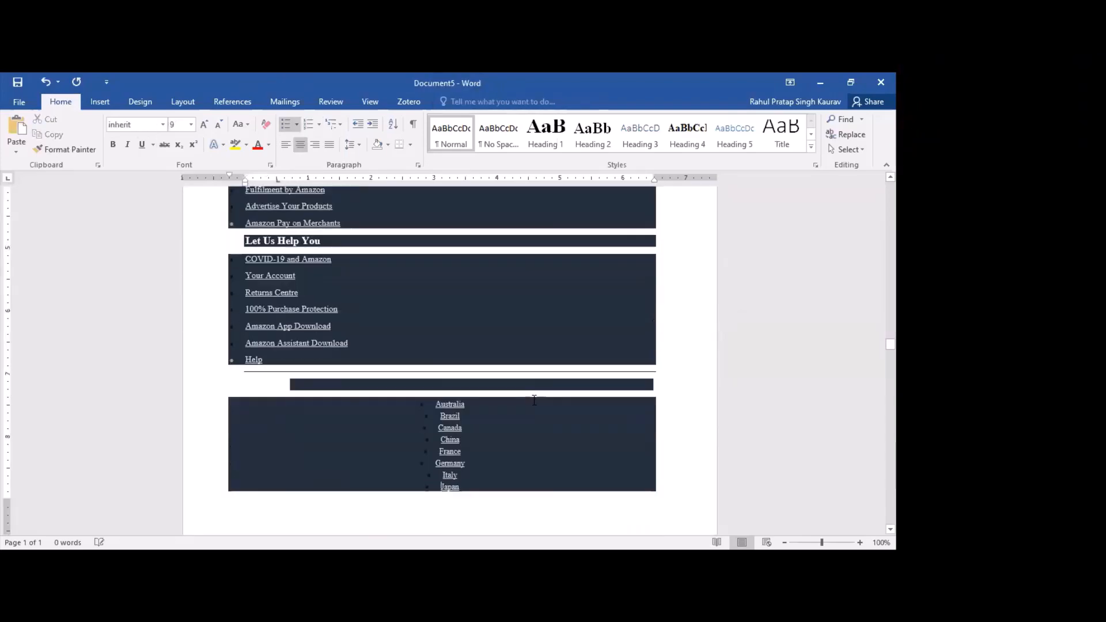
Look through the second pasted review page, from its product heading through the individual reviews.
{"action": "key", "text": "Page_Down"}
{"action": "key", "text": "Page_Down"}
{"action": "key", "text": "Page_Down"}
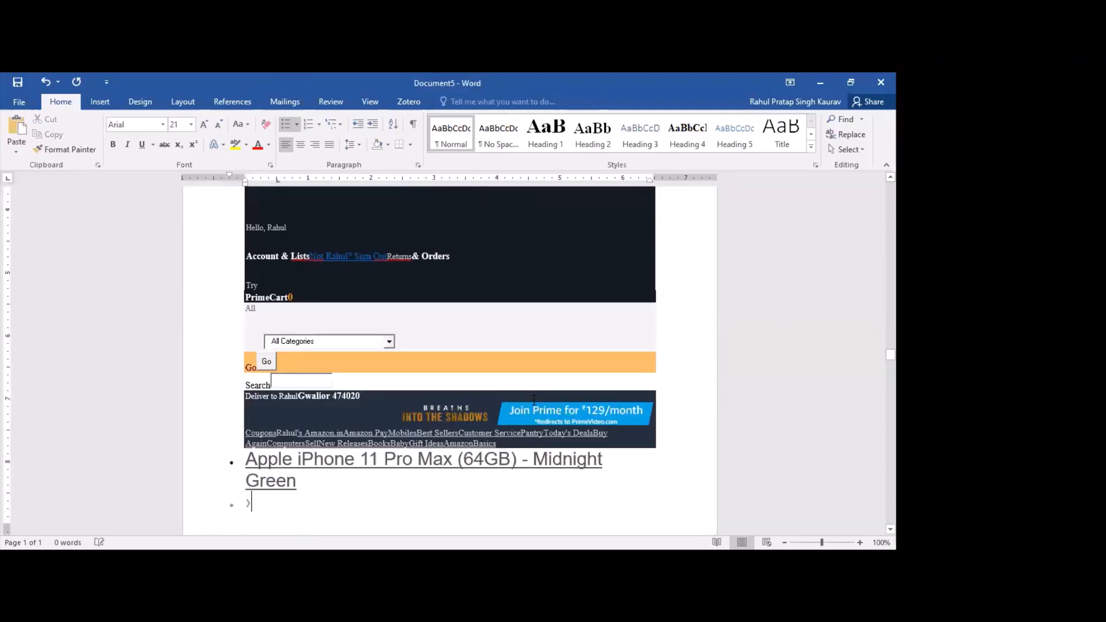
{"action": "key", "text": "Page_Down"}
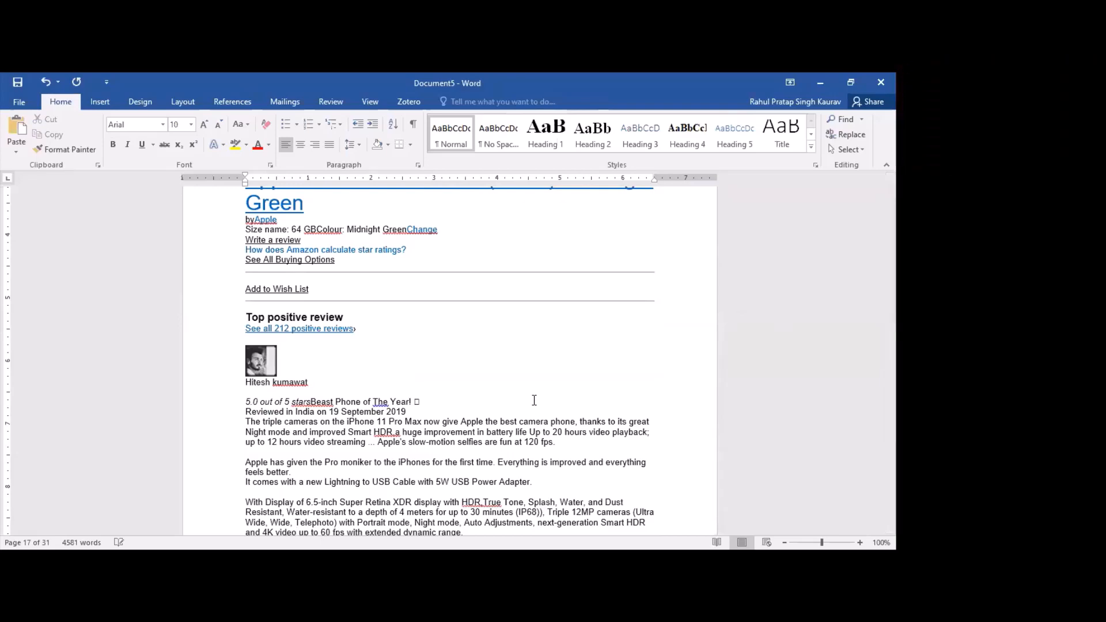
{"action": "key", "text": "Page_Down"}
{"action": "key", "text": "Page_Down"}
{"action": "key", "text": "Page_Down"}
{"action": "key", "text": "Page_Down"}
{"action": "key", "text": "Page_Down"}
{"action": "key", "text": "Page_Down"}
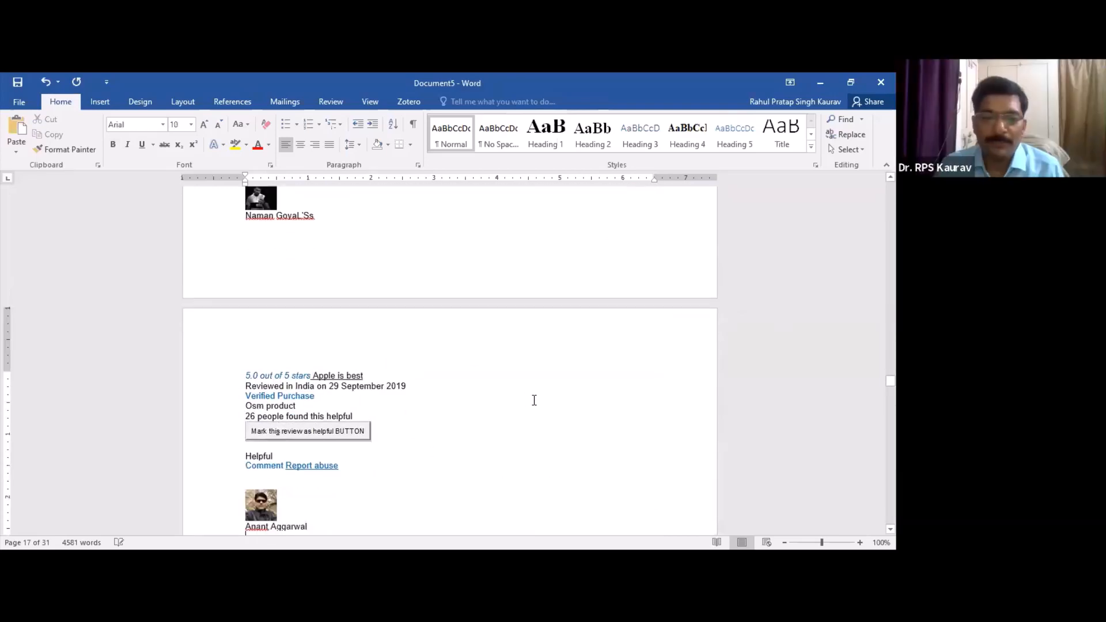
{"action": "key", "text": "Page_Down"}
{"action": "key", "text": "Page_Down"}
{"action": "key", "text": "Page_Down"}
{"action": "key", "text": "Page_Down"}
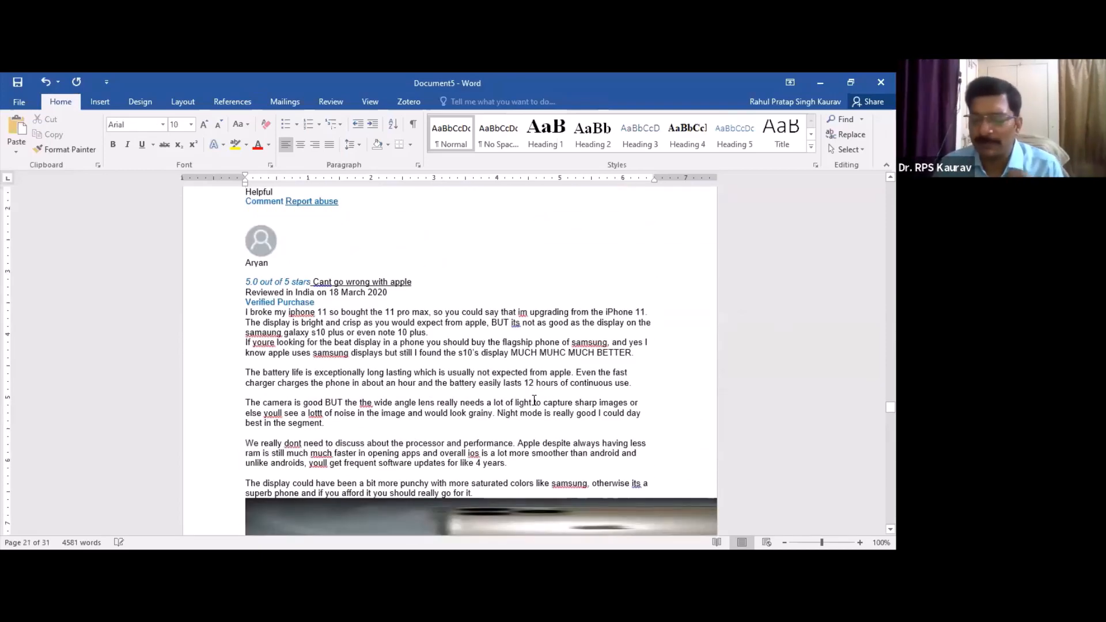
{"action": "key", "text": "Page_Down"}
{"action": "key", "text": "Page_Down"}
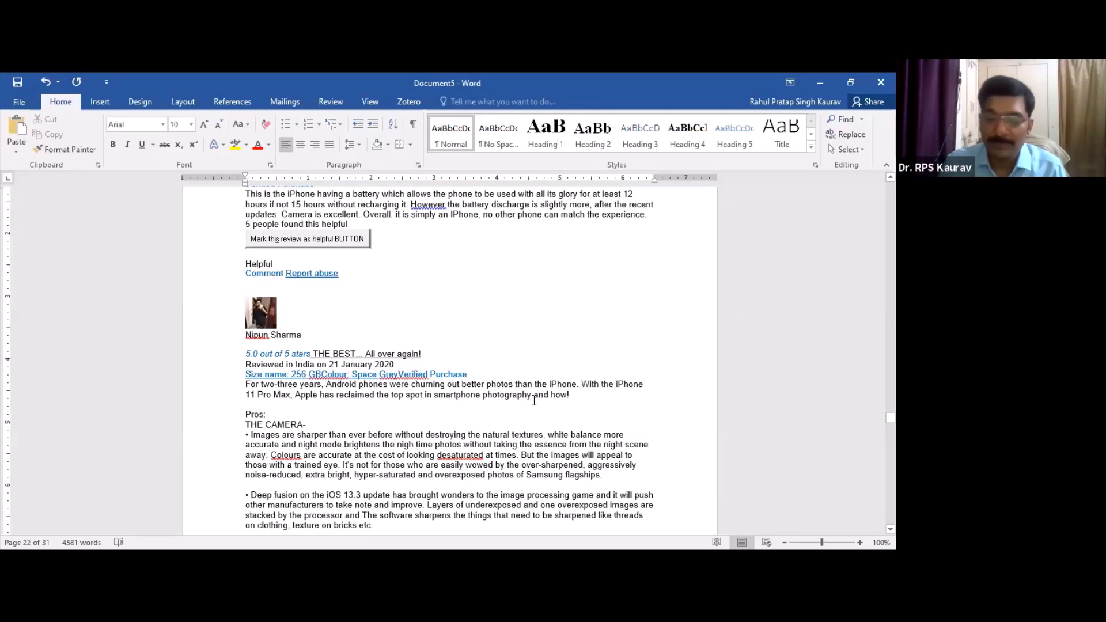
Add a new line at the end of the document and paste the third page of Amazon reviews there.
{"action": "key", "text": "ctrl+End"}
{"action": "key", "text": "Return"}
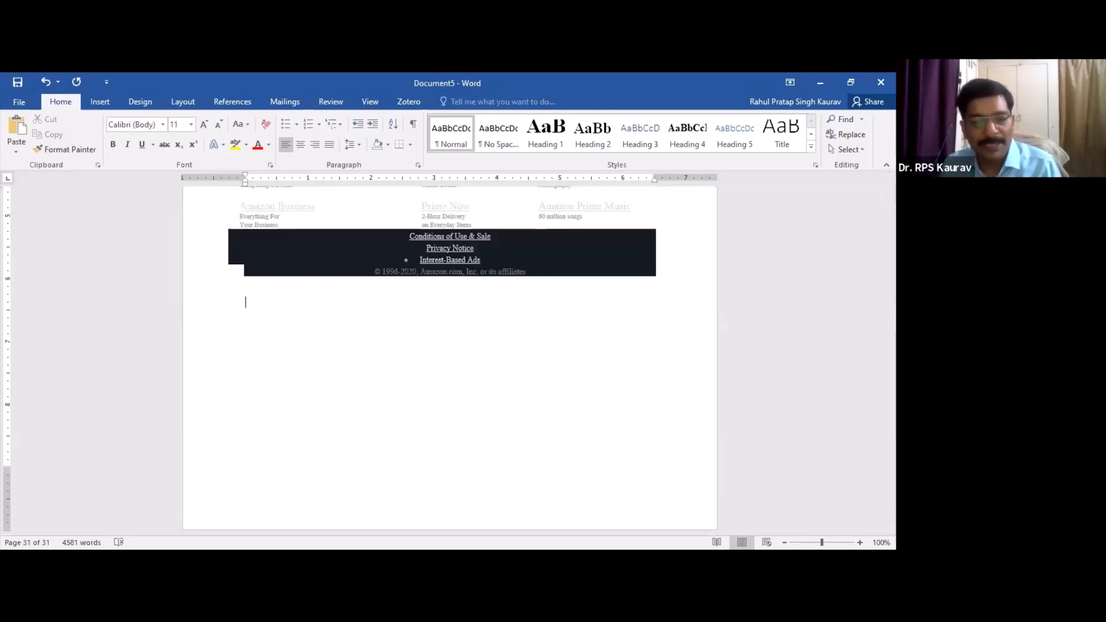
{"action": "left_click", "coordinate": [414, 561]}
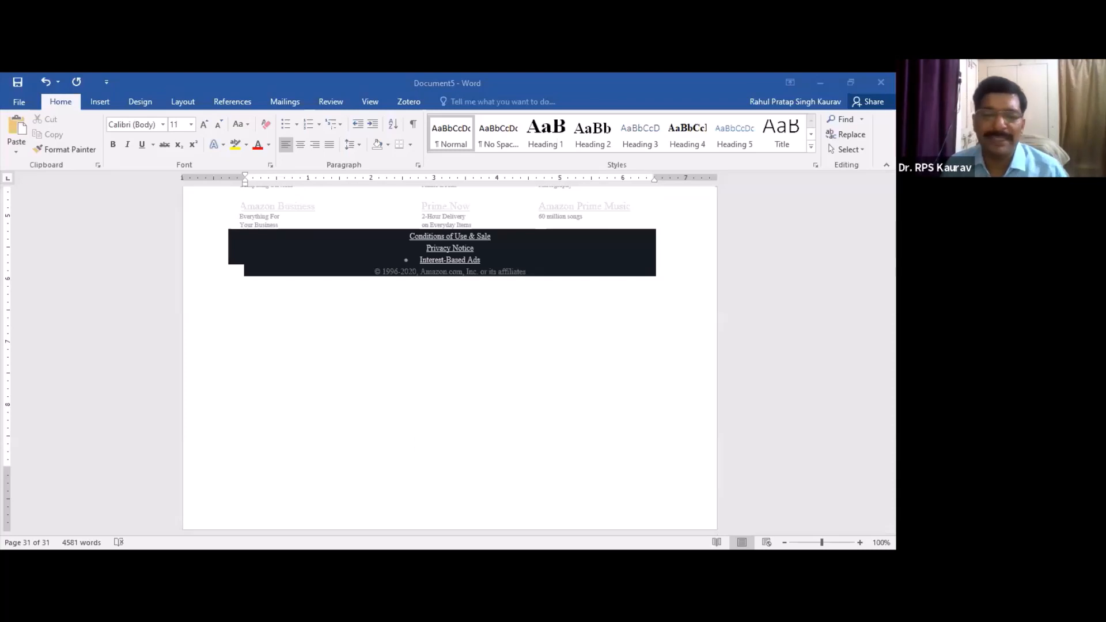
{"action": "left_click", "coordinate": [481, 368]}
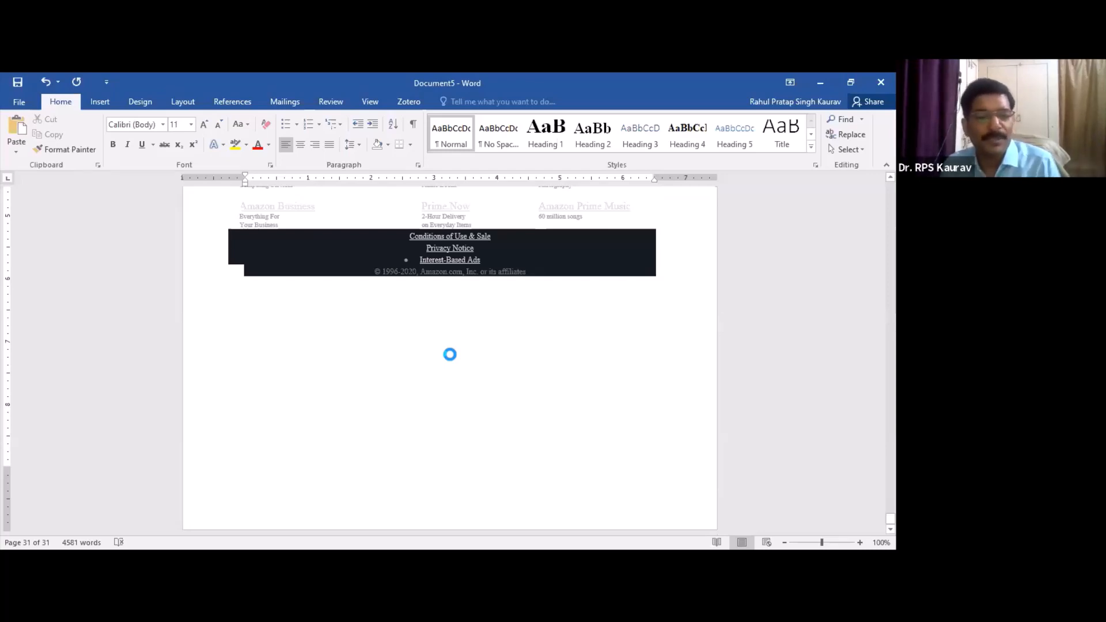
{"action": "key", "text": "alt+Tab"}
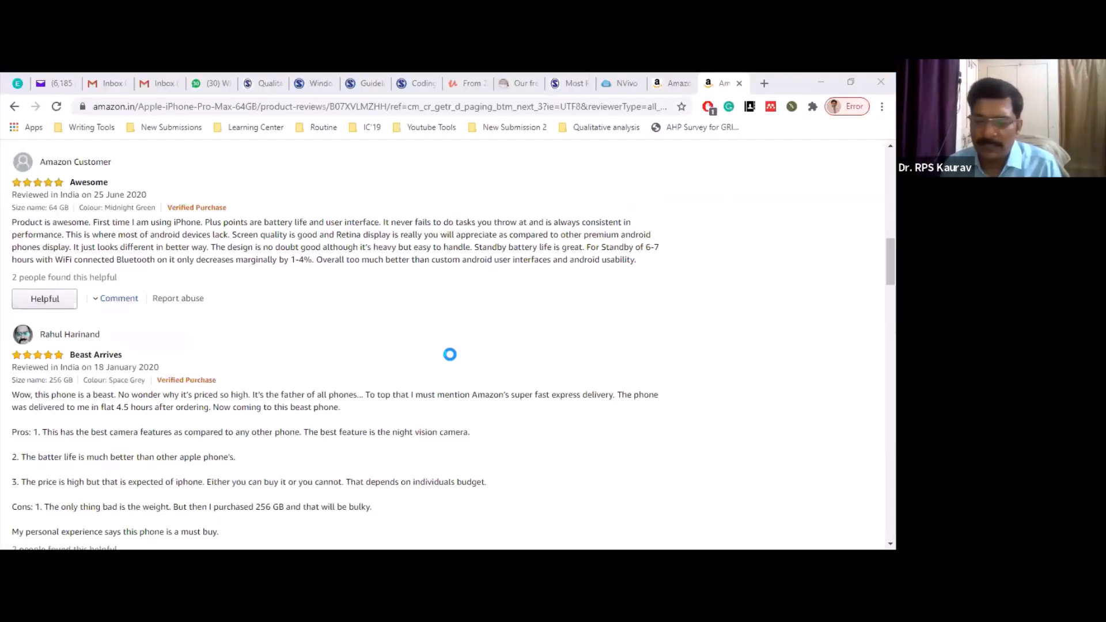
{"action": "key", "text": "alt+Tab"}
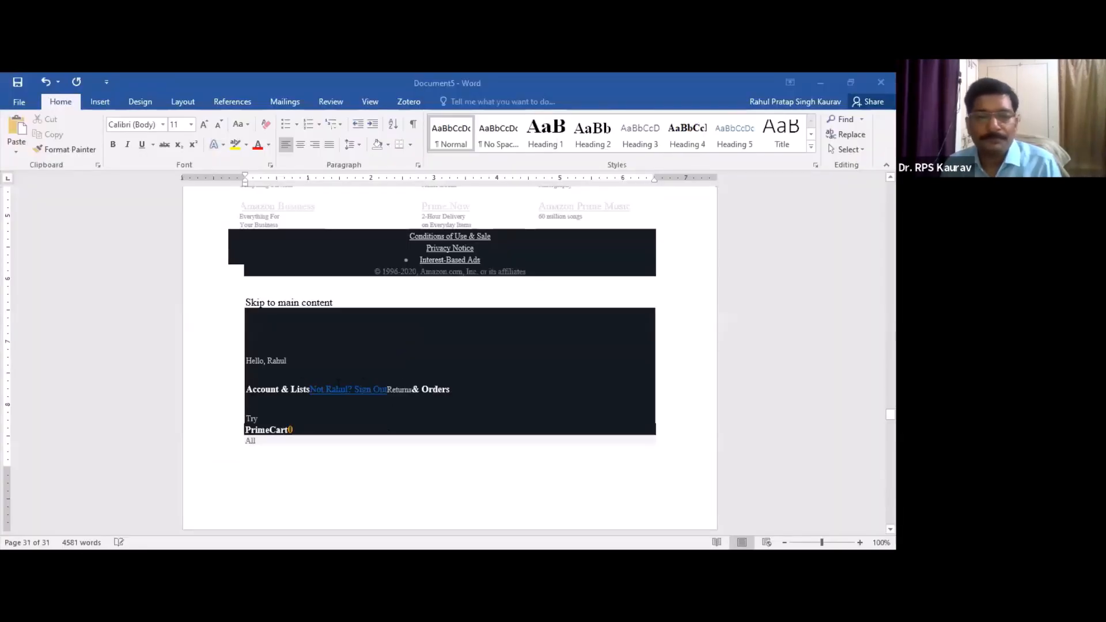
Save the review document as a Word document named "demo nvivo workshop" in the Documents folder.
{"action": "left_click", "coordinate": [19, 103]}
{"action": "left_click", "coordinate": [48, 234]}
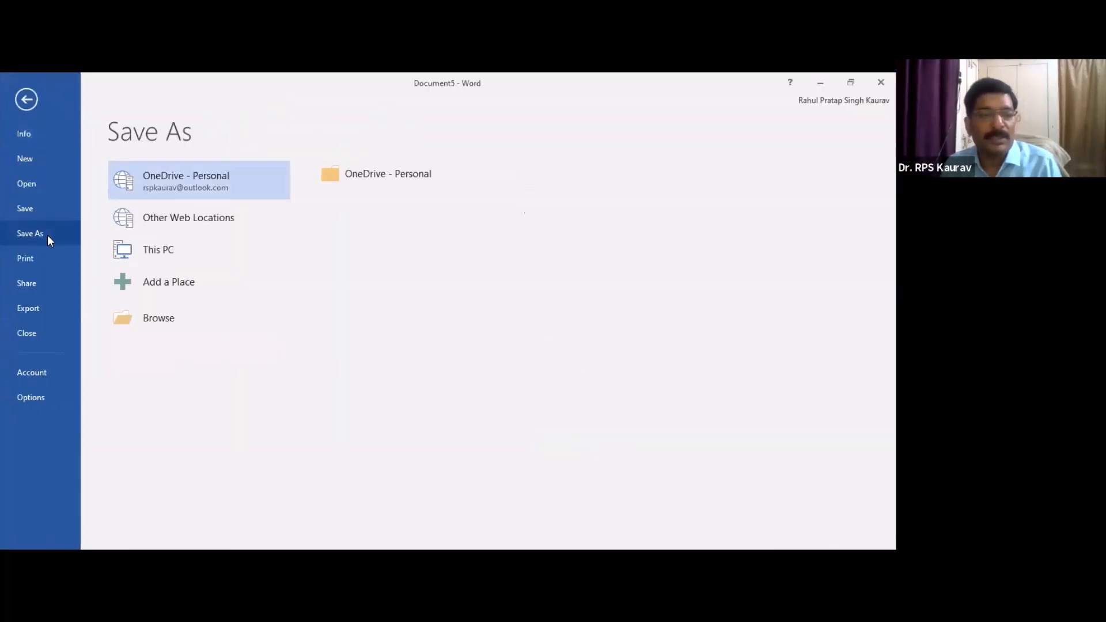
{"action": "left_click", "coordinate": [148, 321]}
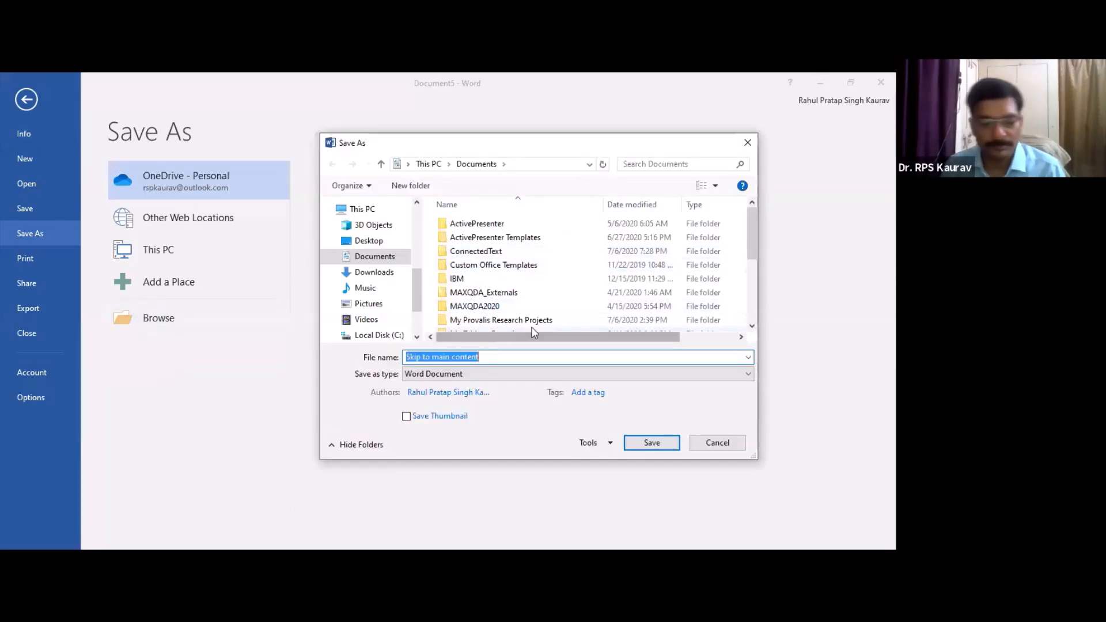
{"action": "type", "text": "nvi"}
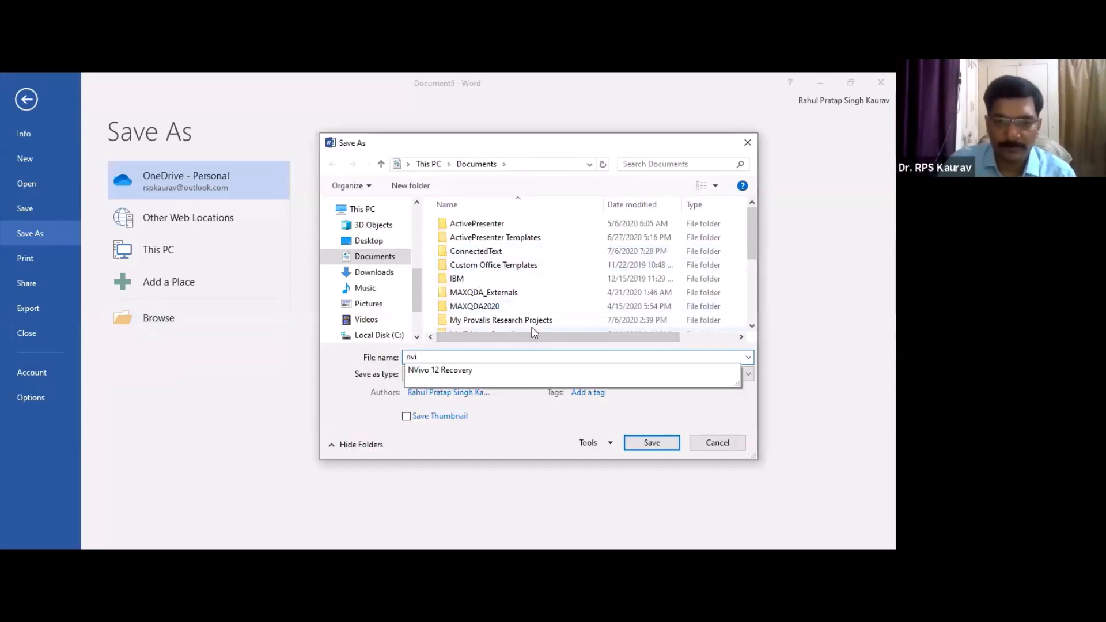
{"action": "type", "text": "12"}
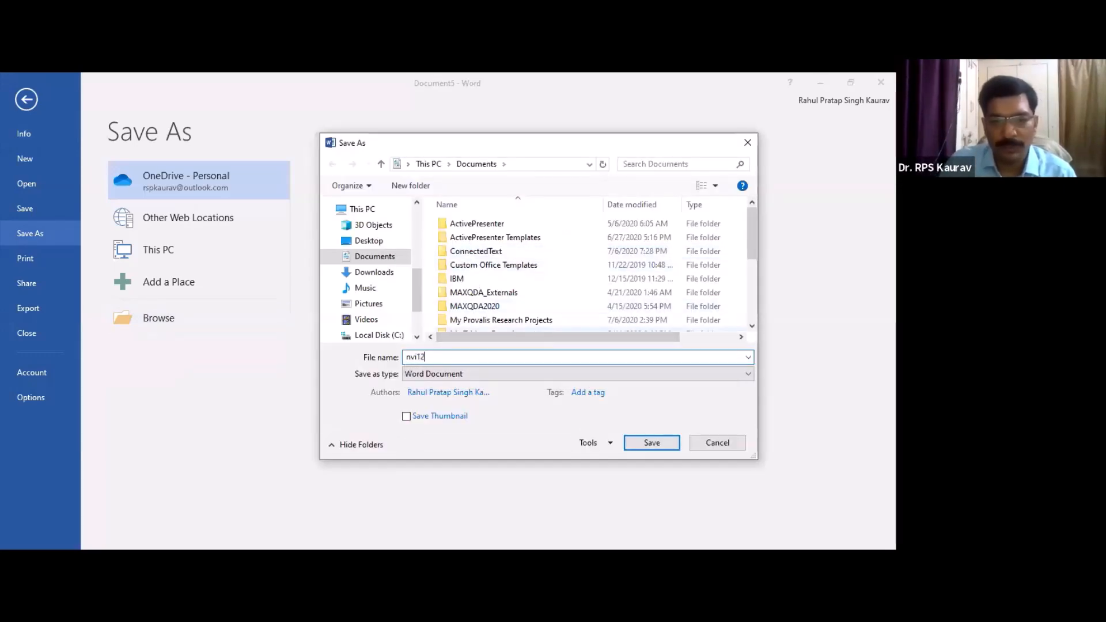
{"action": "key", "text": "BackSpace"}
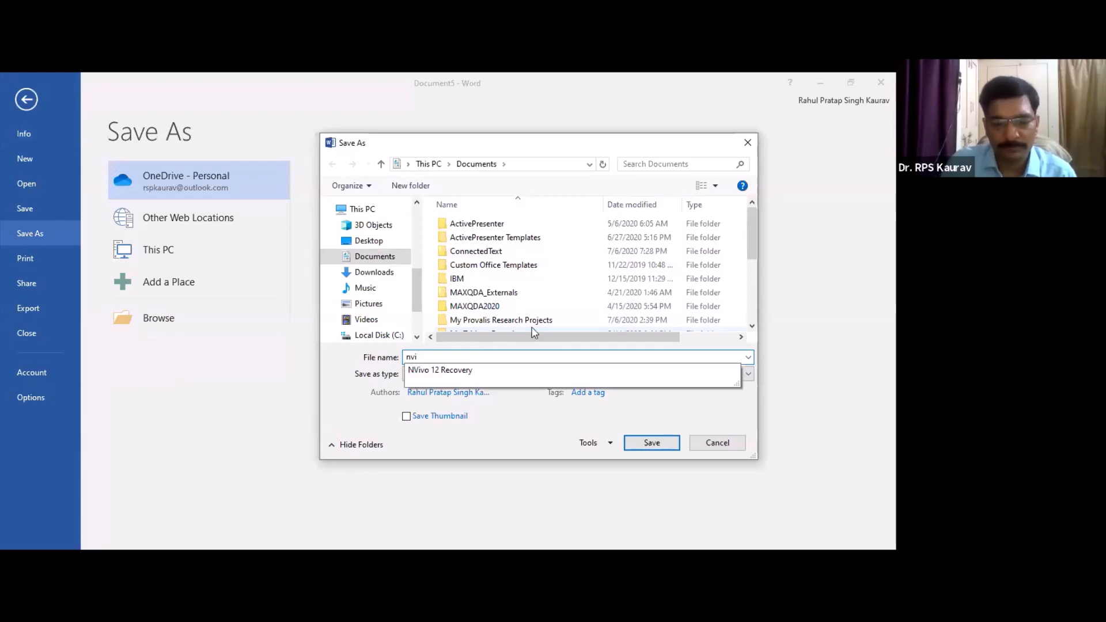
{"action": "key", "text": "ctrl+a"}
{"action": "type", "text": "demo "}
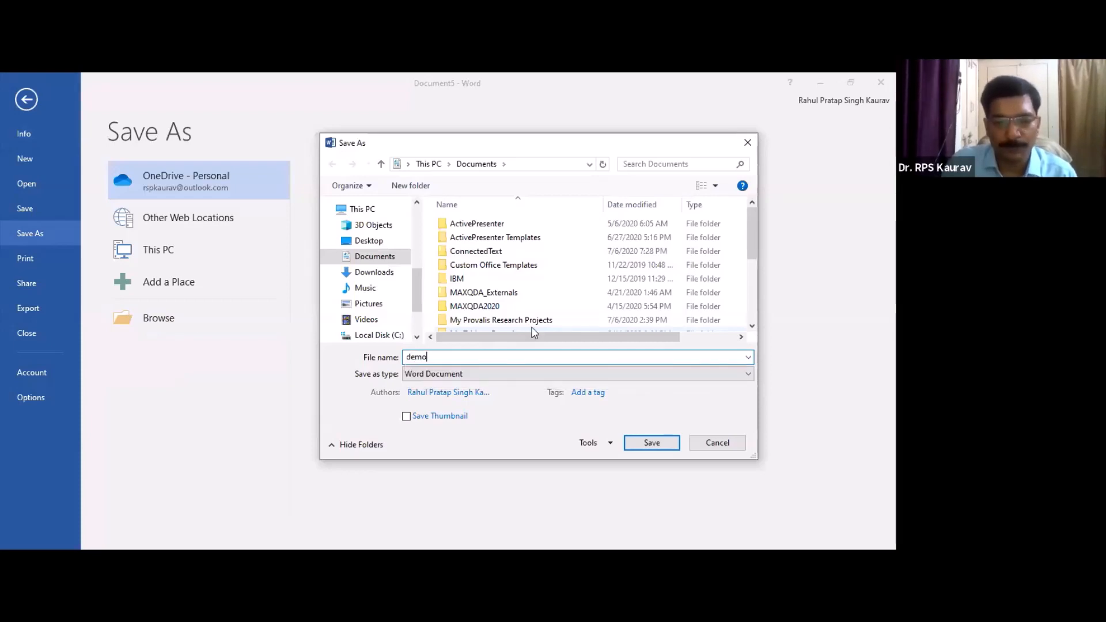
{"action": "type", "text": "nvi"}
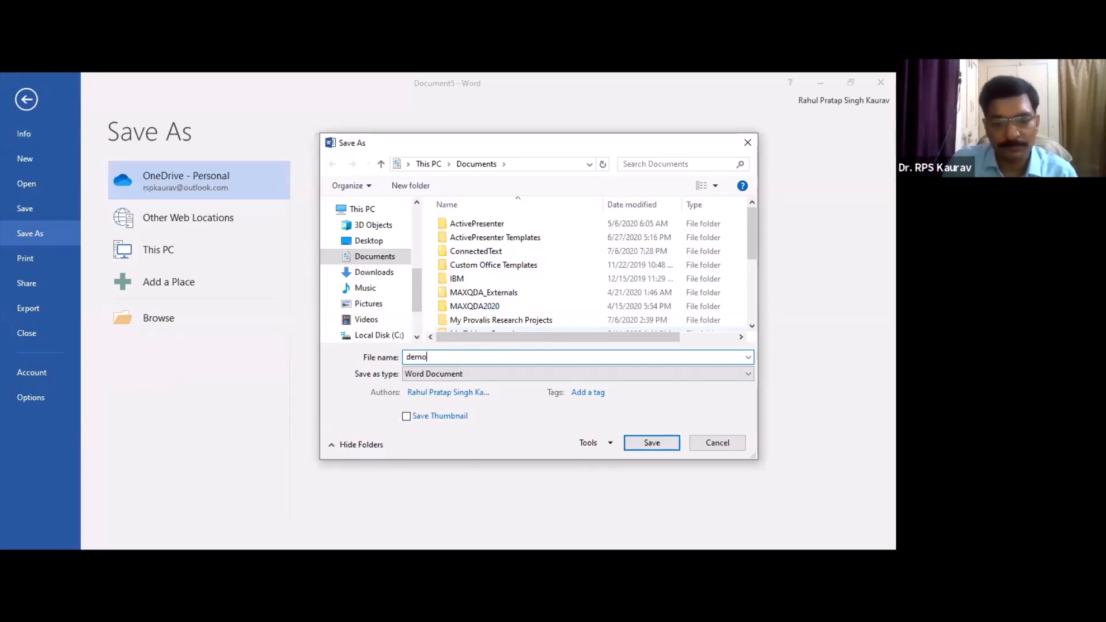
{"action": "type", "text": "vo "}
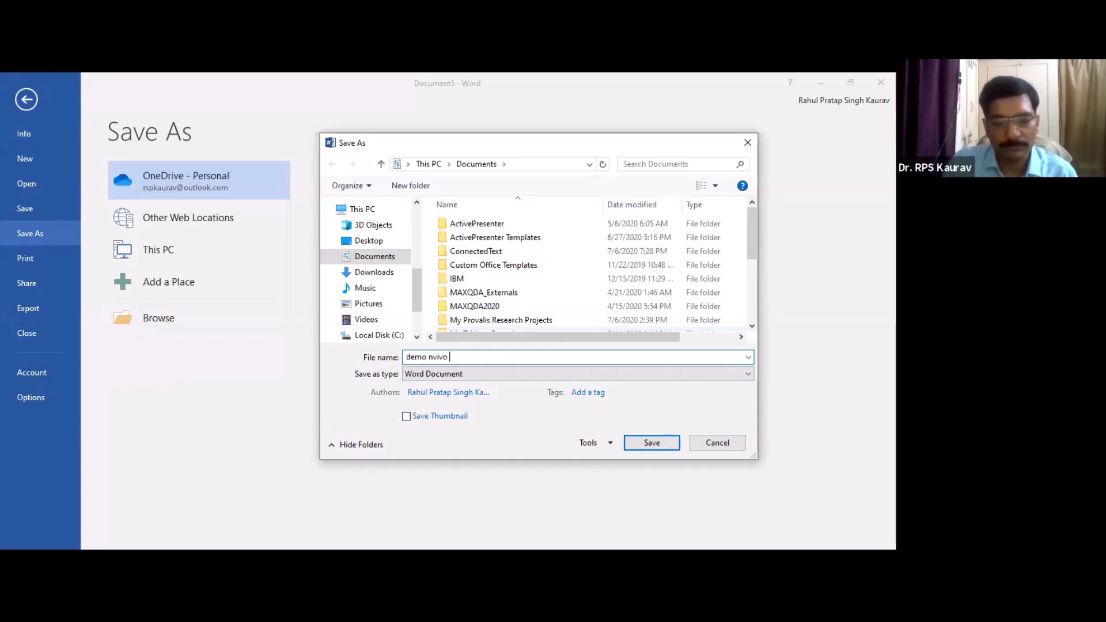
{"action": "type", "text": "workshop"}
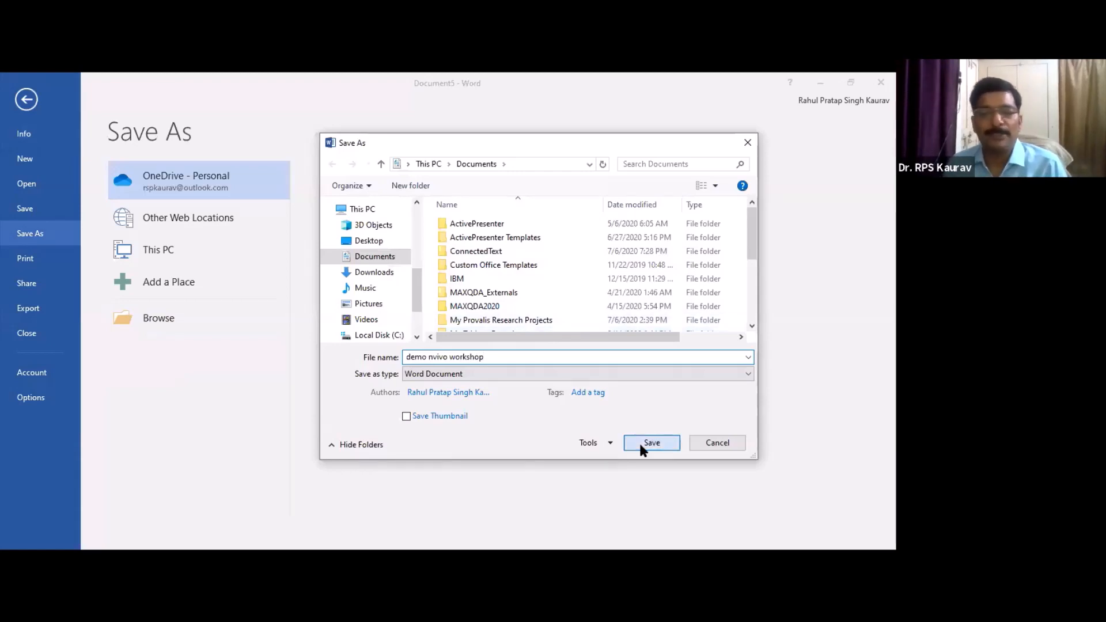
{"action": "key", "text": "Return"}
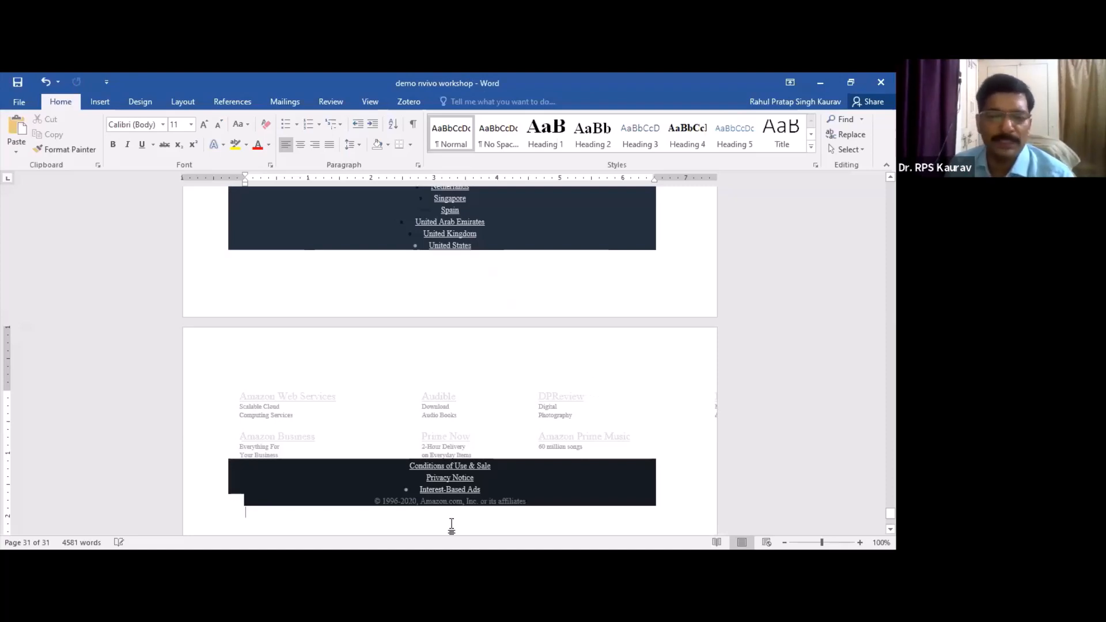
Switch to the Koach Scholar Workshop project in NVivo 12 Plus and display its data import options.
{"action": "key", "text": "alt+Tab"}
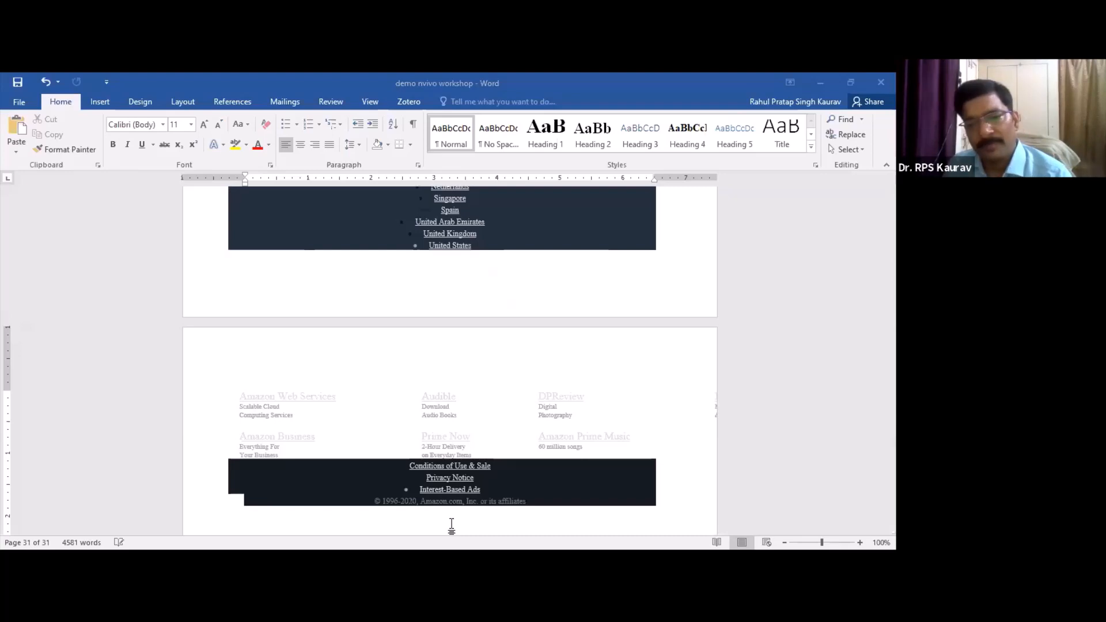
{"action": "key", "text": "alt+Tab"}
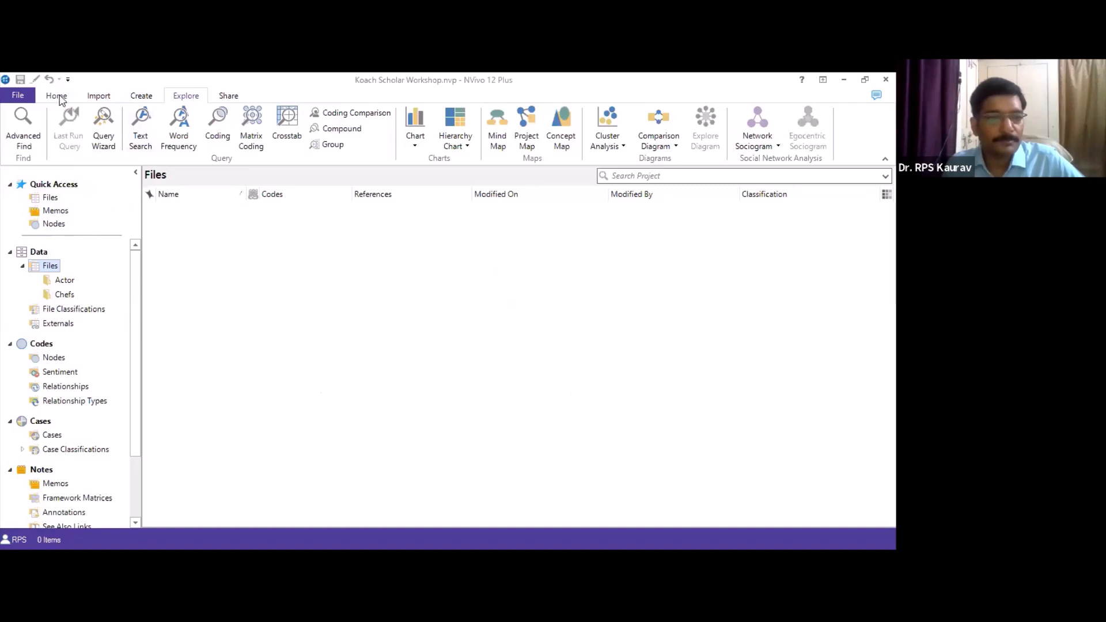
{"action": "left_click", "coordinate": [95, 95]}
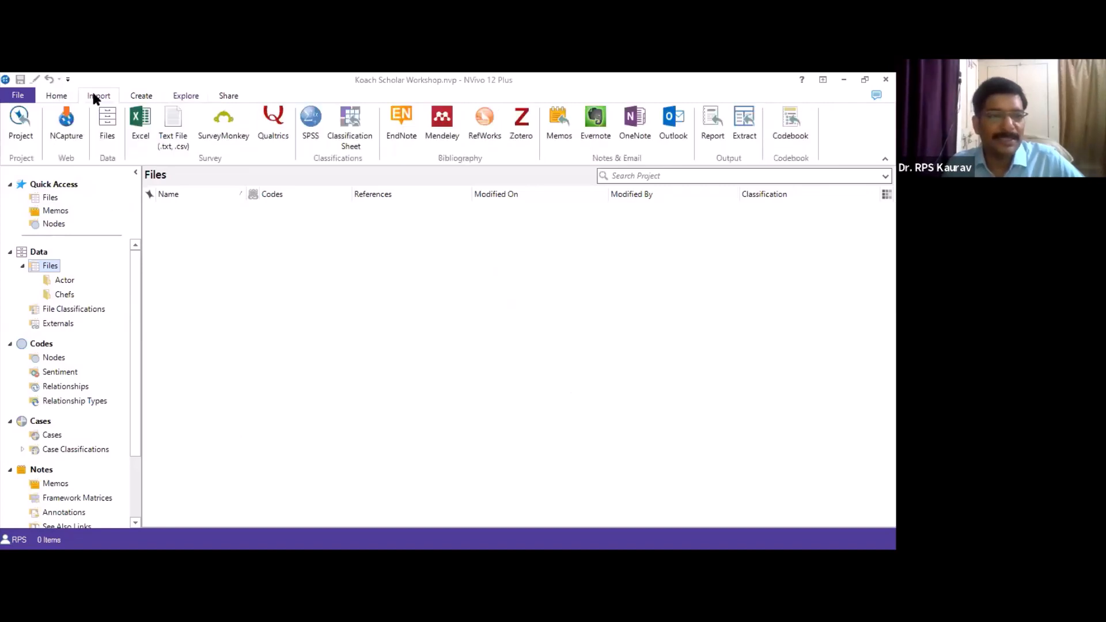
Try to import the demo nvivo workshop document from the Documents folder into the project's files.
{"action": "left_click", "coordinate": [107, 122]}
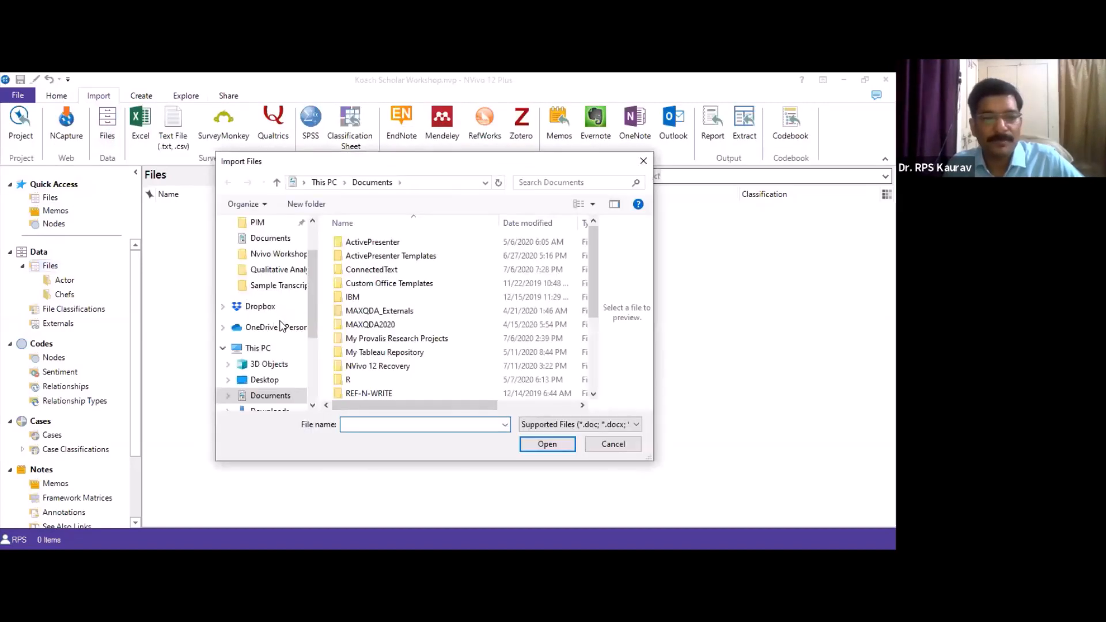
{"action": "scroll", "coordinate": [267, 392], "scroll_direction": "down", "scroll_amount": 1}
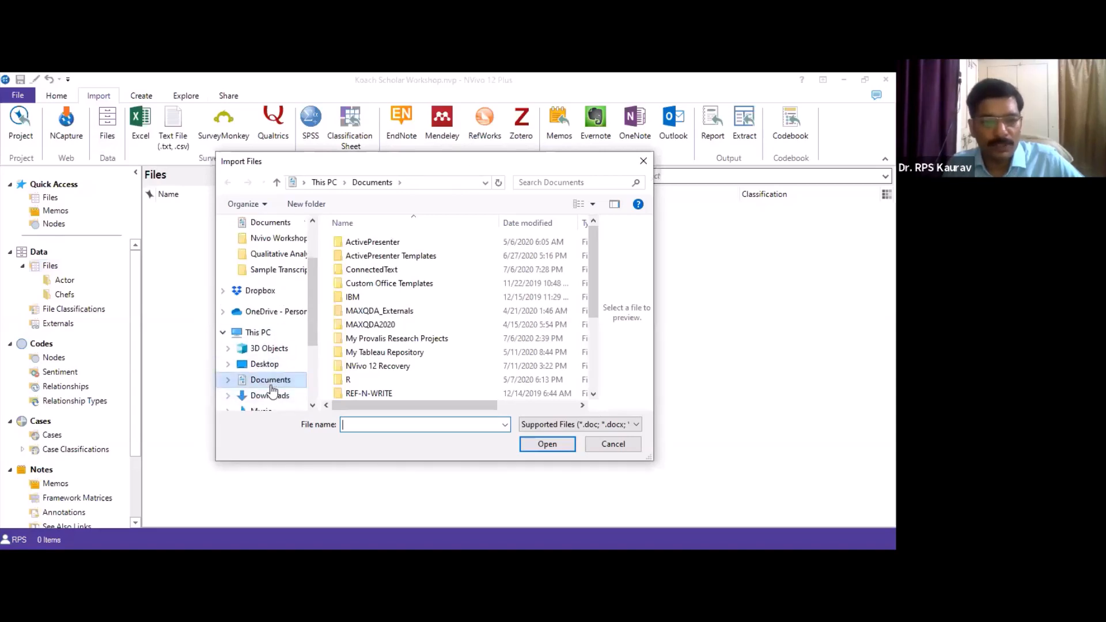
{"action": "left_click", "coordinate": [270, 396]}
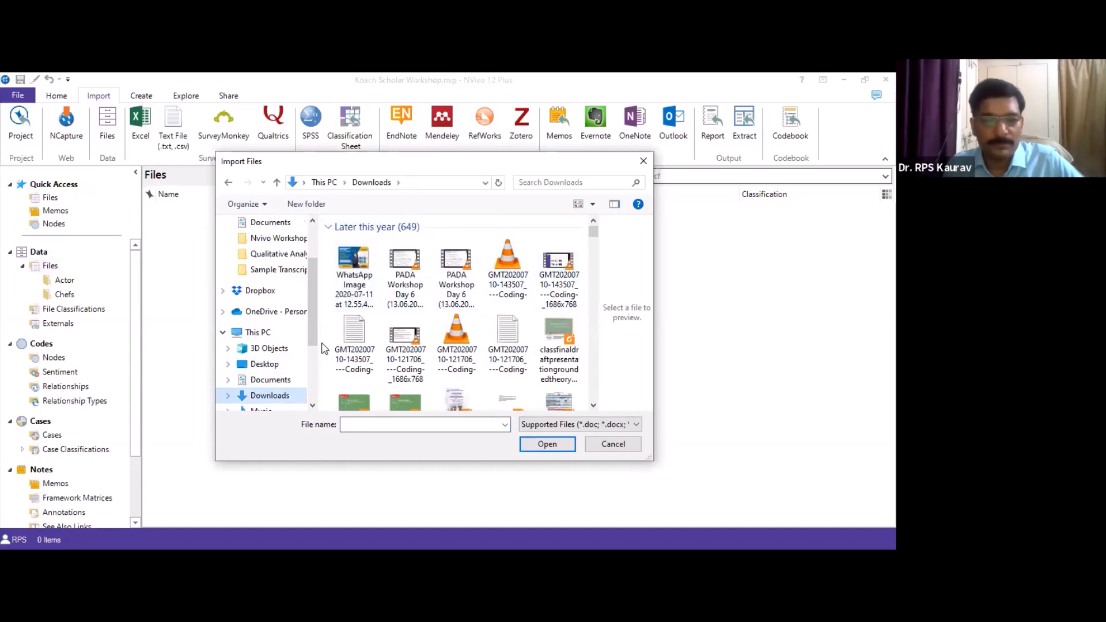
{"action": "left_click", "coordinate": [273, 367]}
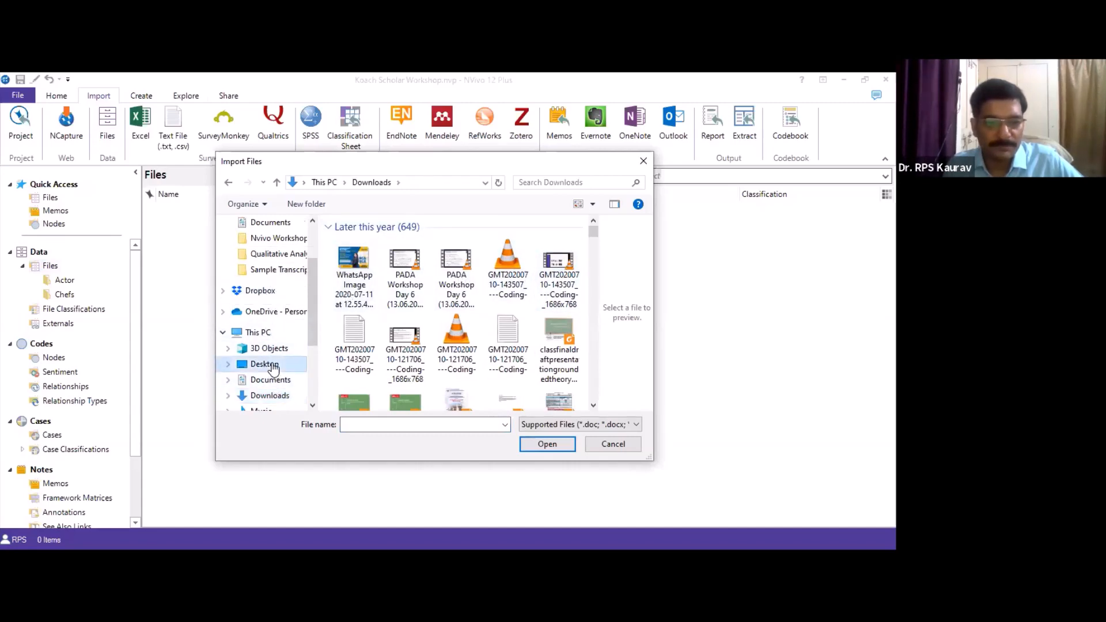
{"action": "left_click", "coordinate": [272, 382]}
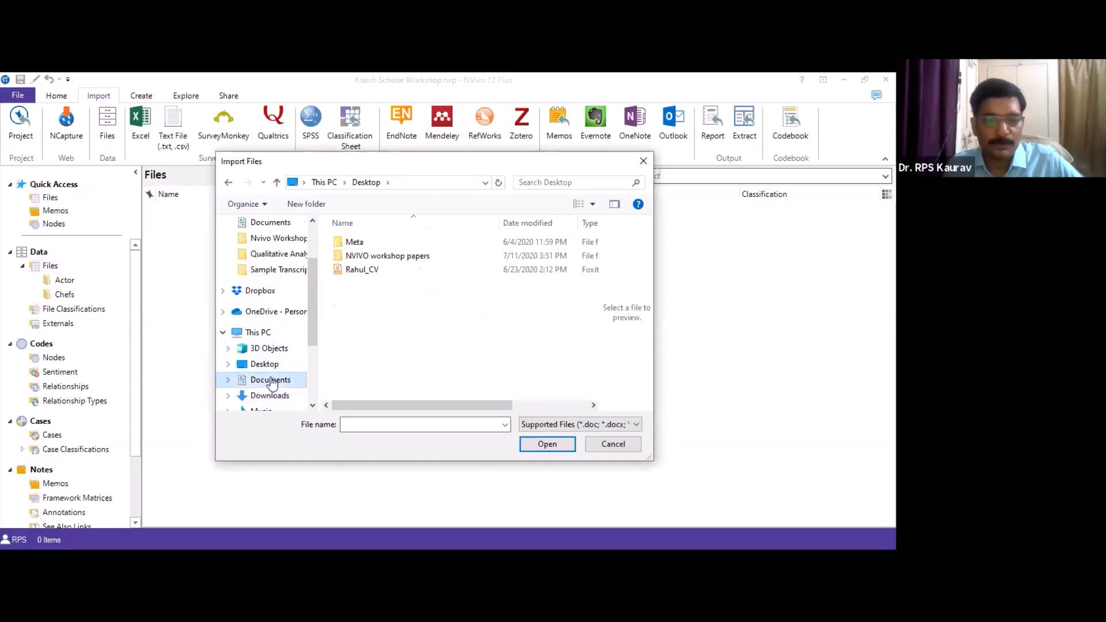
{"action": "scroll", "coordinate": [489, 299], "scroll_direction": "down", "scroll_amount": 3}
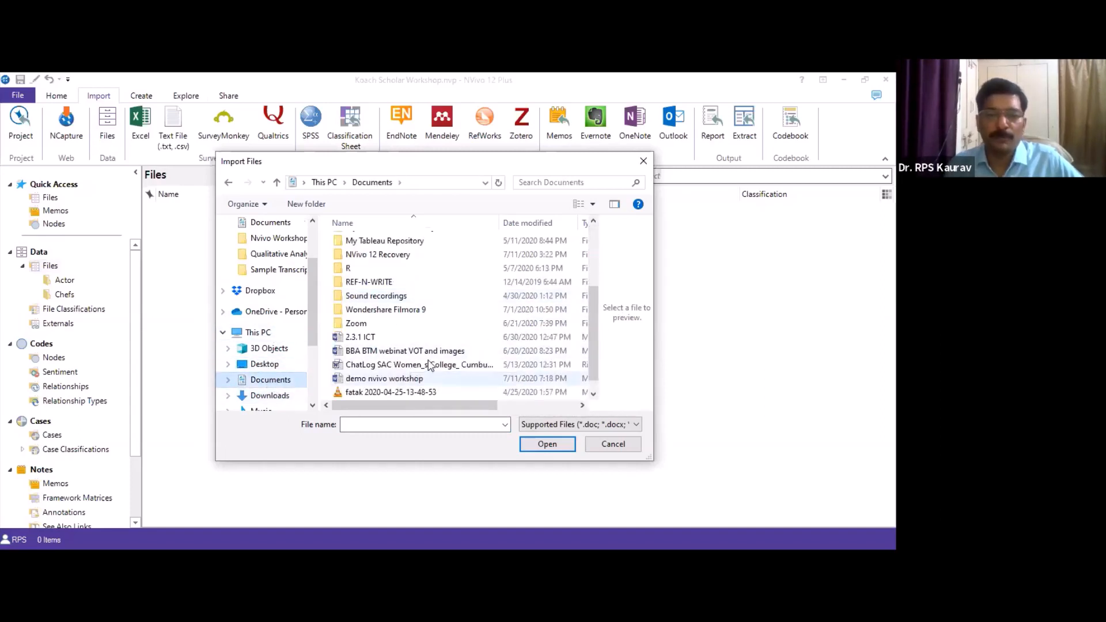
{"action": "left_click", "coordinate": [428, 378]}
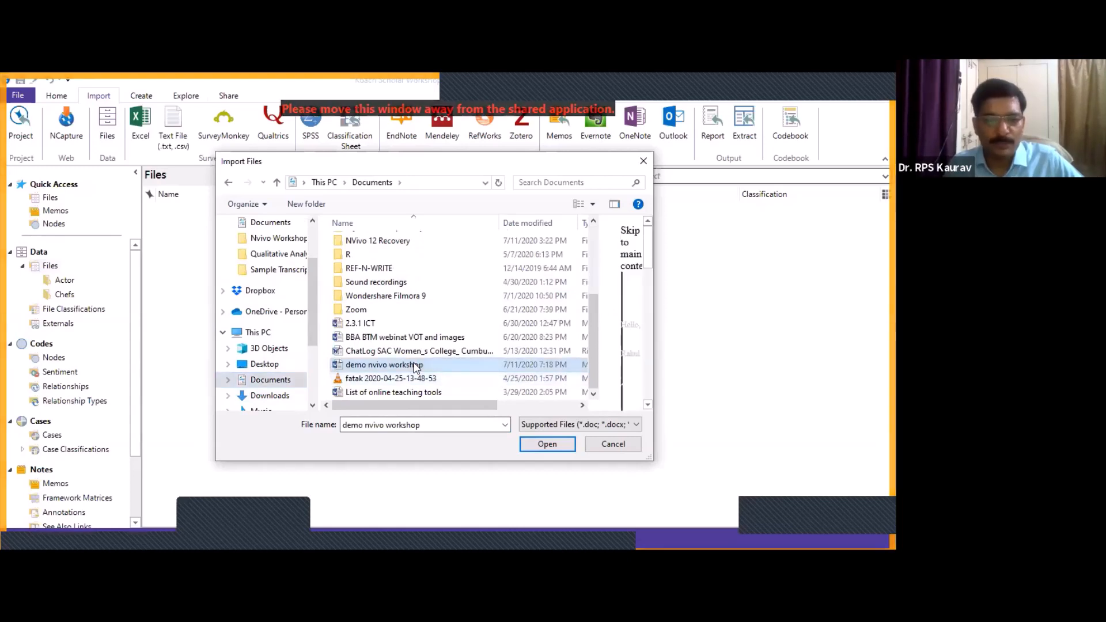
{"action": "left_click", "coordinate": [548, 445]}
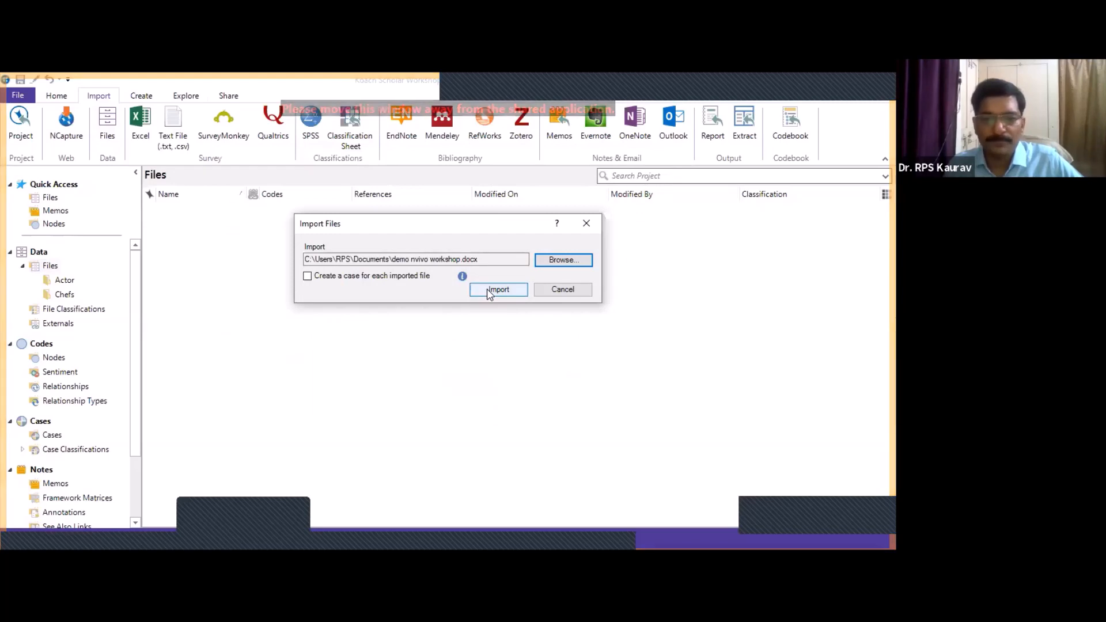
{"action": "left_click", "coordinate": [488, 290]}
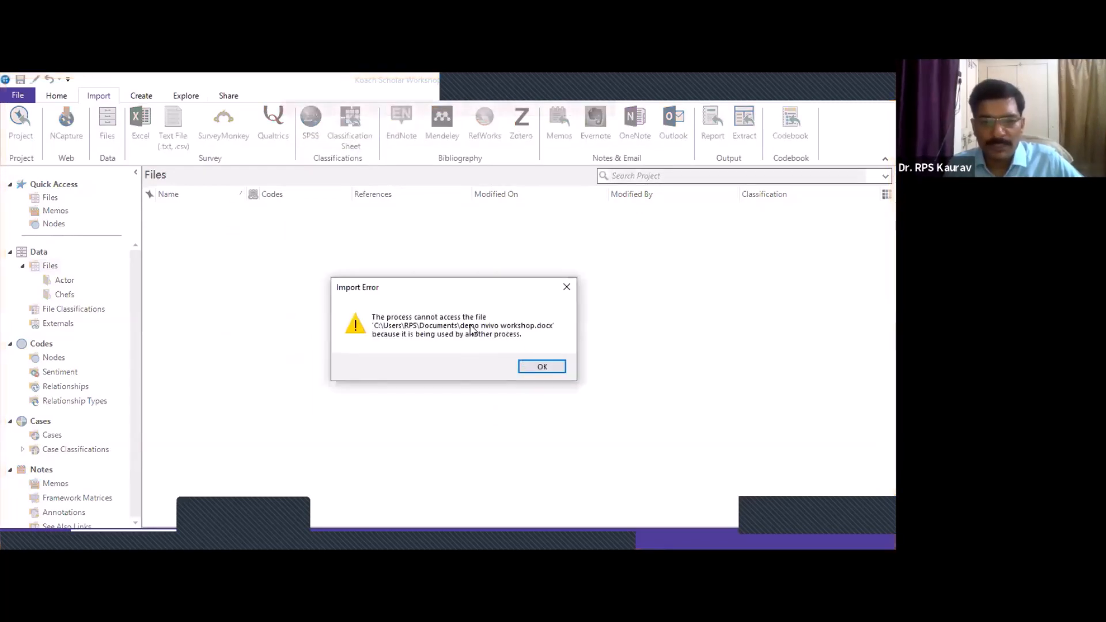
{"action": "left_click", "coordinate": [537, 369]}
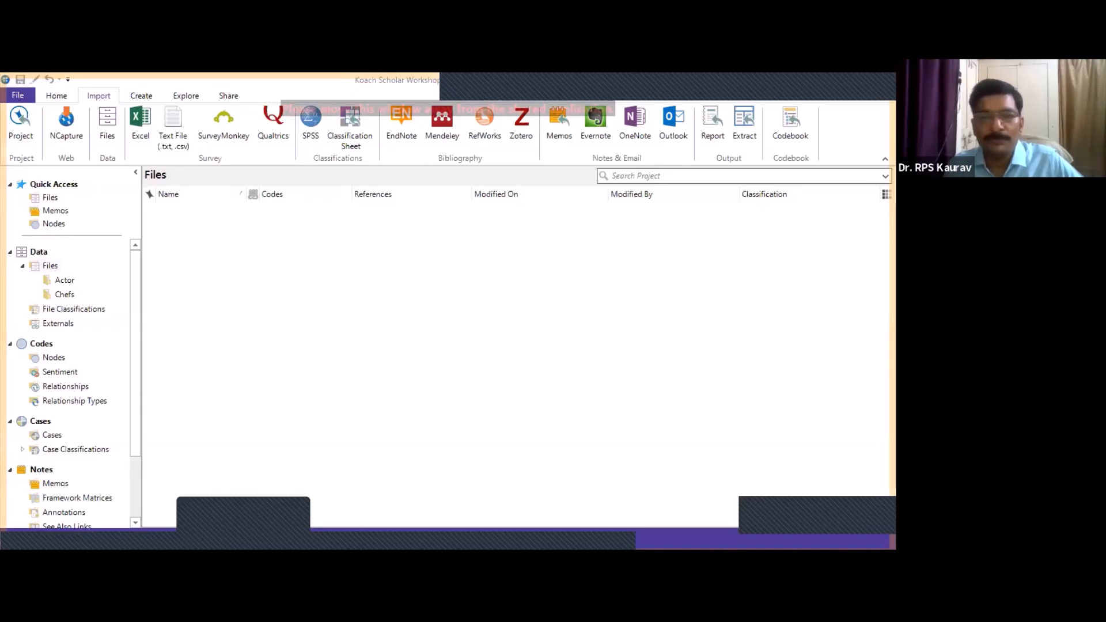
Close the window covering the project and import demo nvivo workshop from the Documents folder, accepting its document properties unchanged.
{"action": "left_click", "coordinate": [243, 514]}
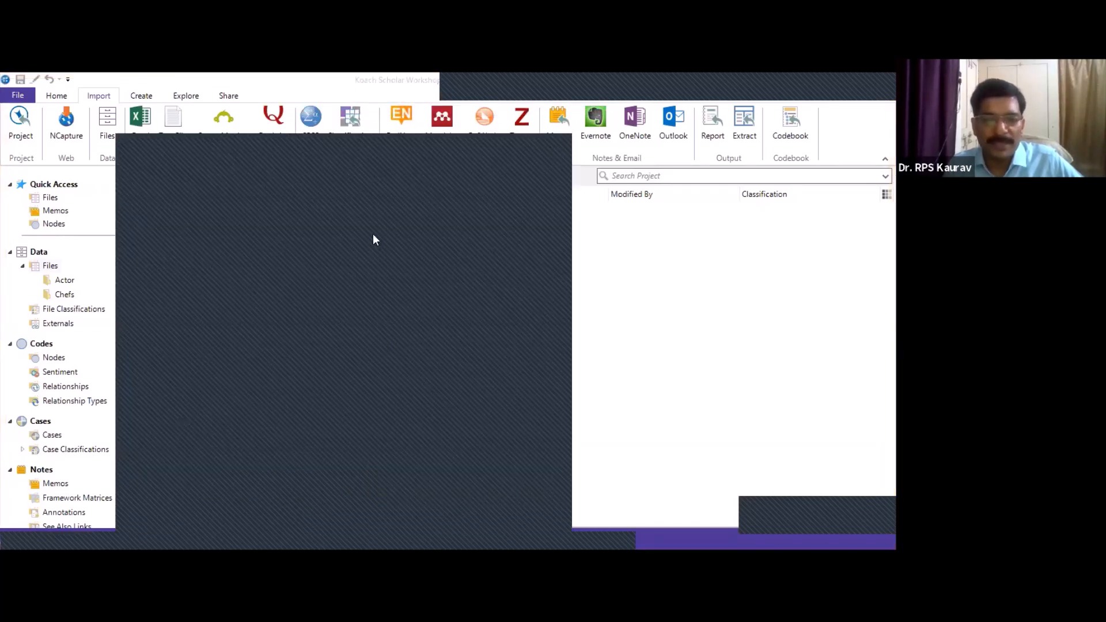
{"action": "left_click", "coordinate": [549, 152]}
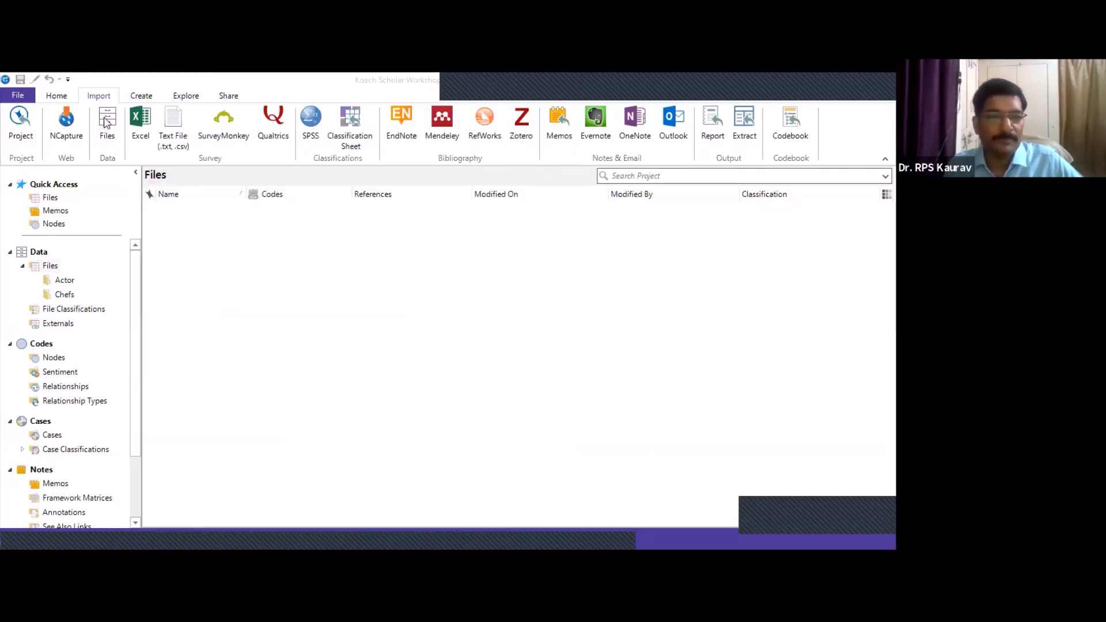
{"action": "left_click", "coordinate": [107, 122]}
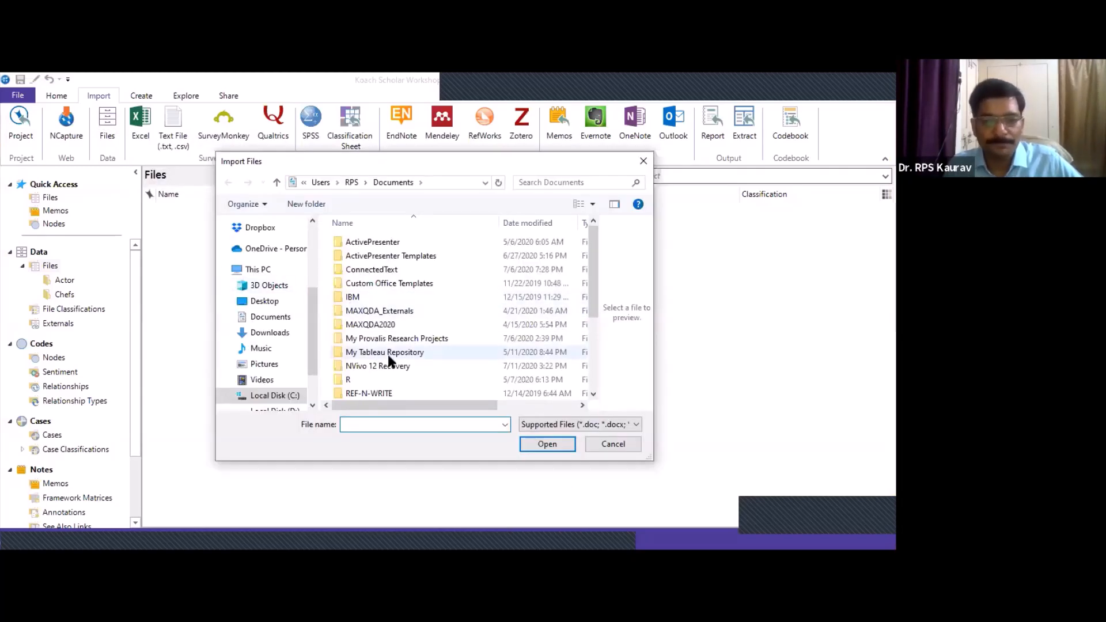
{"action": "left_click", "coordinate": [271, 318]}
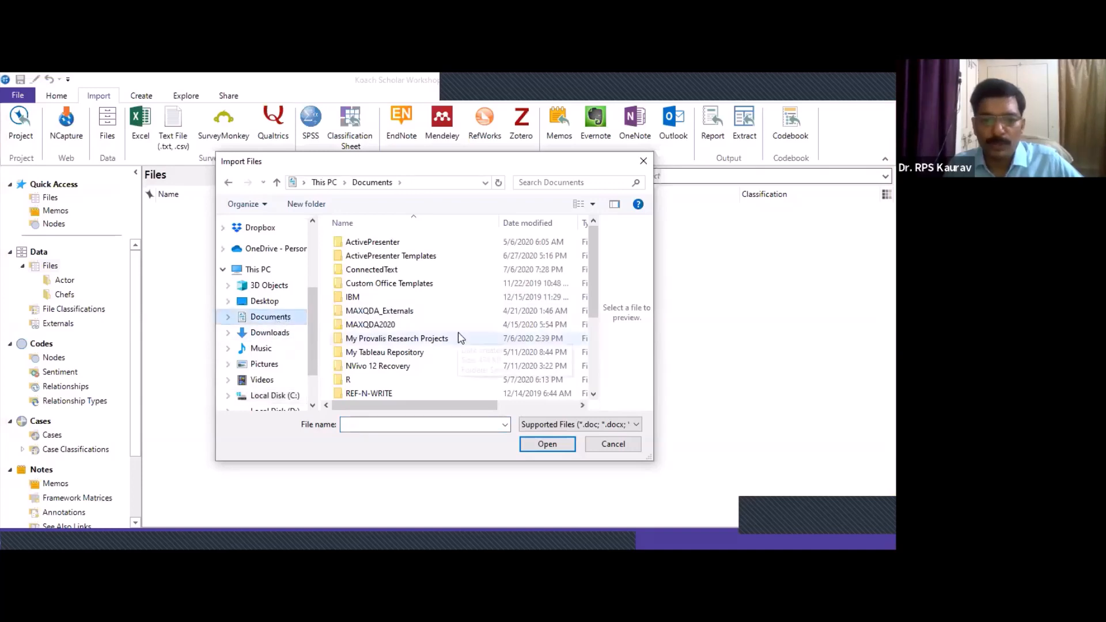
{"action": "scroll", "coordinate": [457, 340], "scroll_direction": "down", "scroll_amount": 3}
{"action": "left_click", "coordinate": [420, 378]}
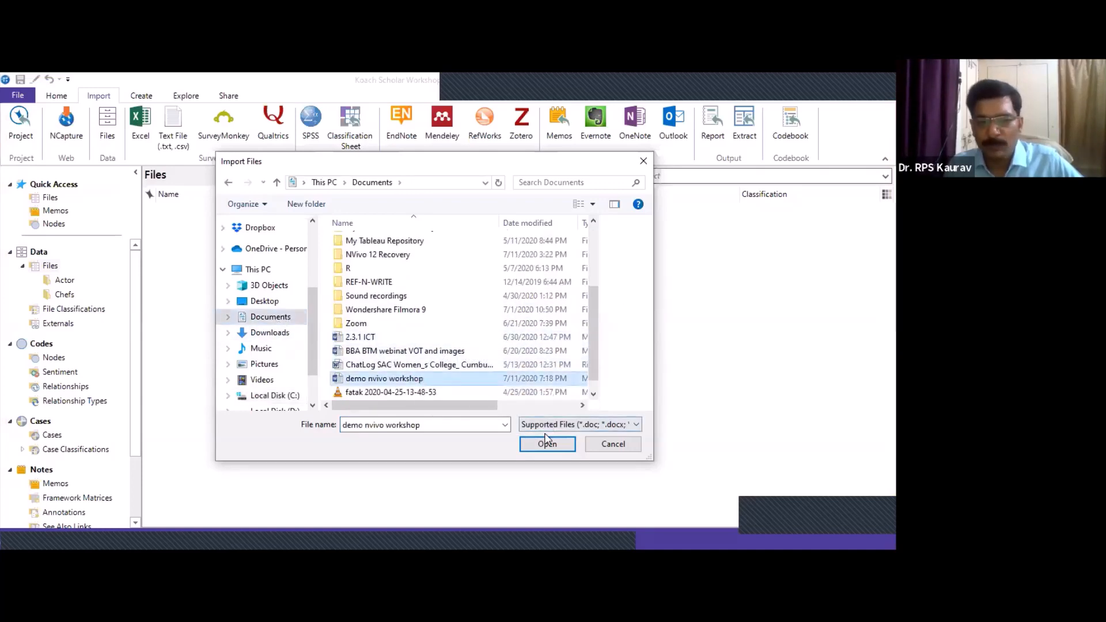
{"action": "left_click", "coordinate": [547, 445]}
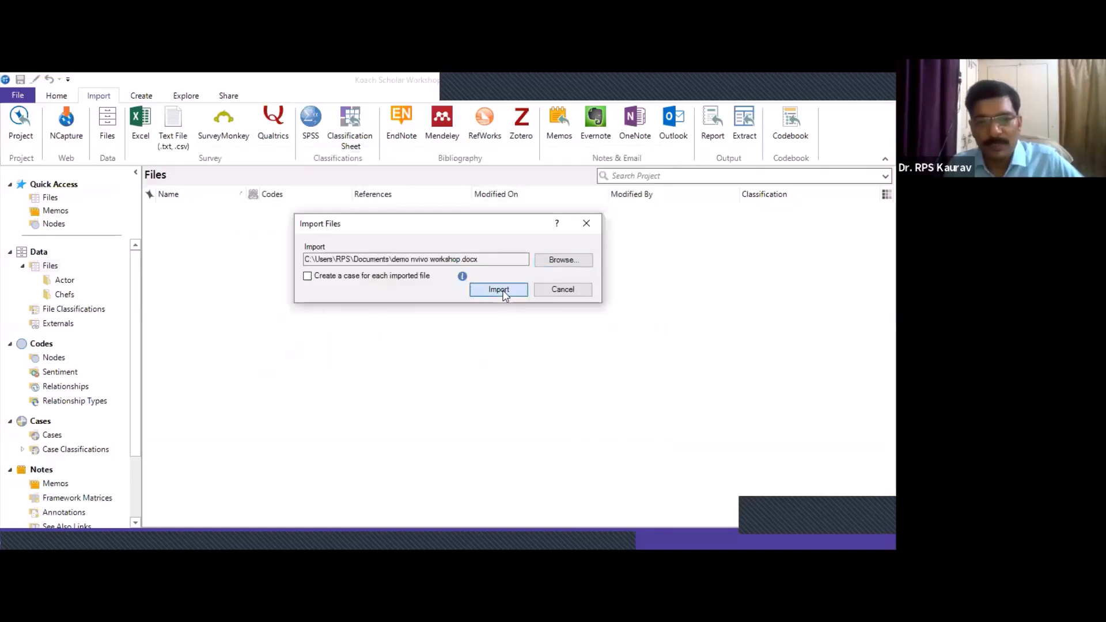
{"action": "left_click", "coordinate": [500, 290]}
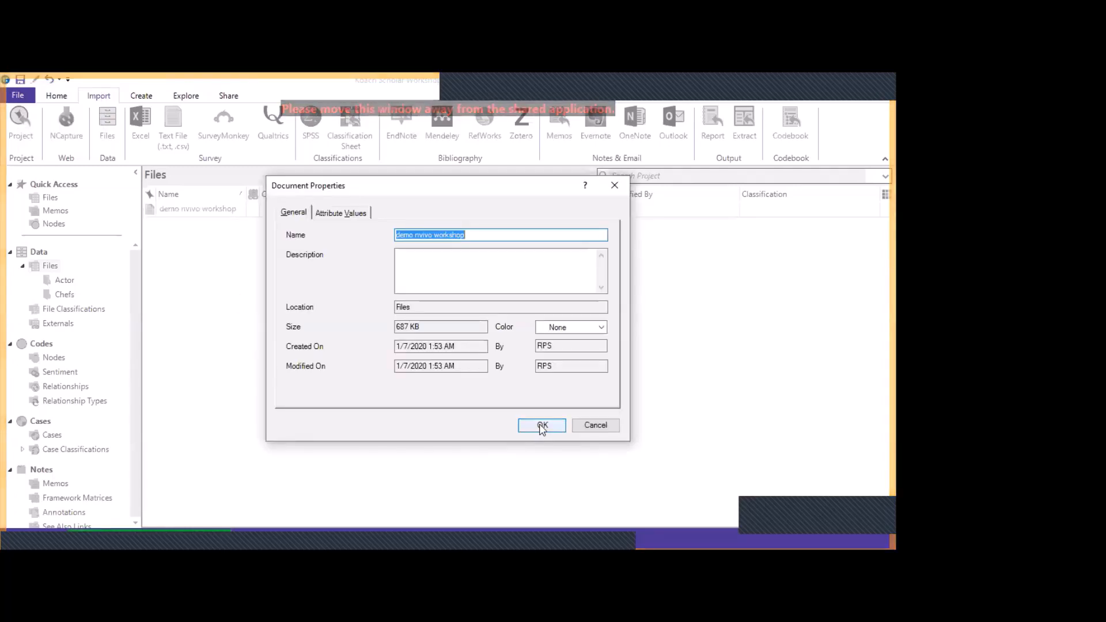
{"action": "left_click", "coordinate": [542, 426]}
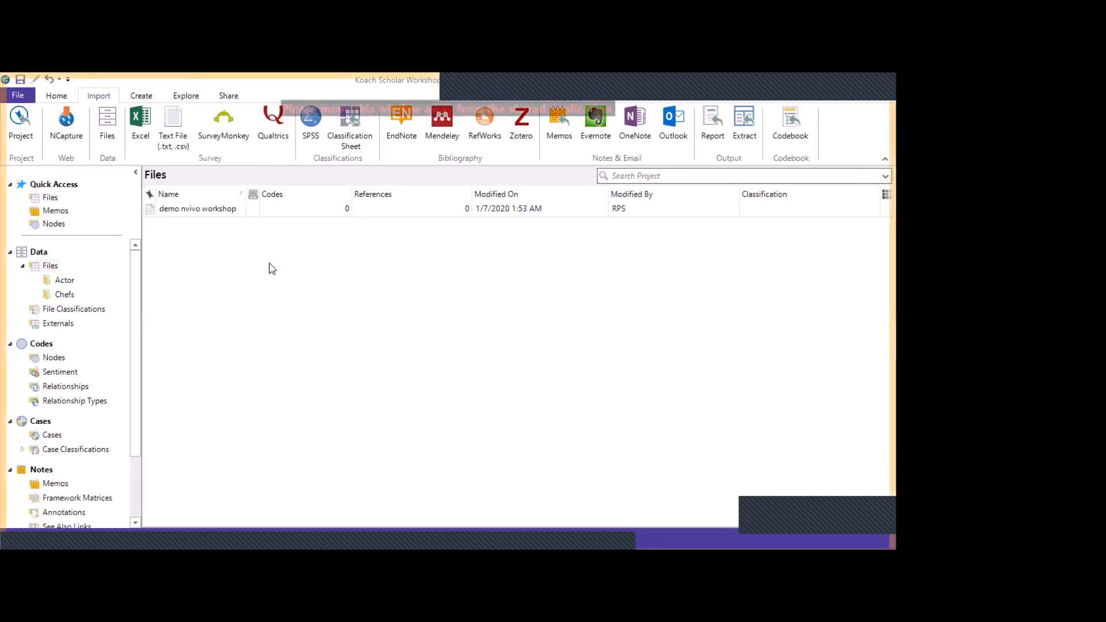
Start a word frequency query from the demo nvivo workshop file and set the minimum word length to 6.
{"action": "left_click", "coordinate": [209, 211]}
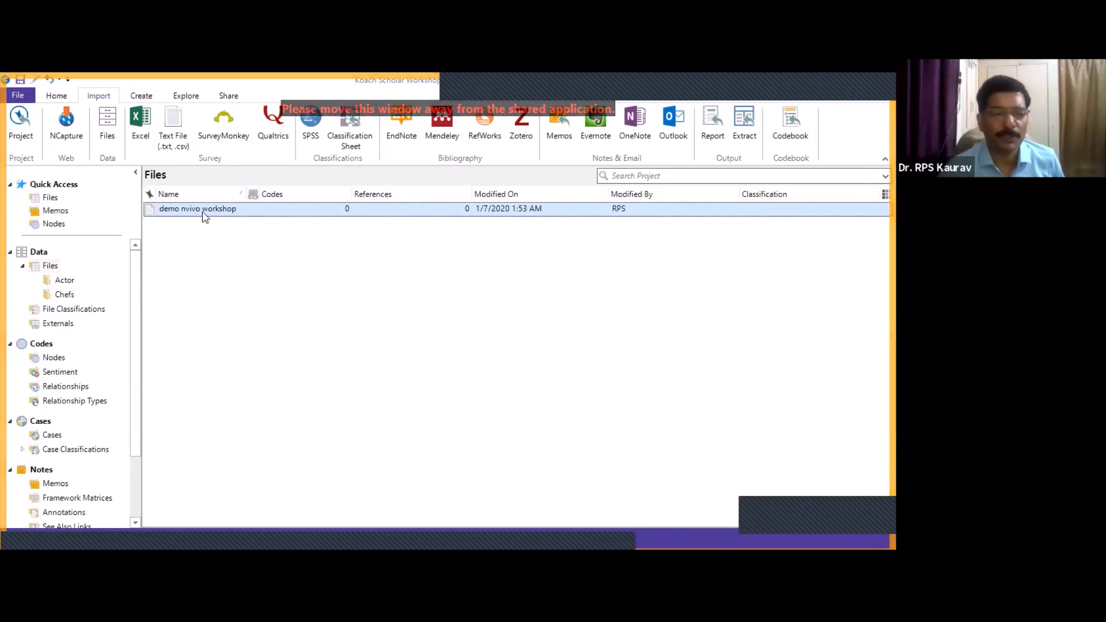
{"action": "left_click", "coordinate": [184, 95]}
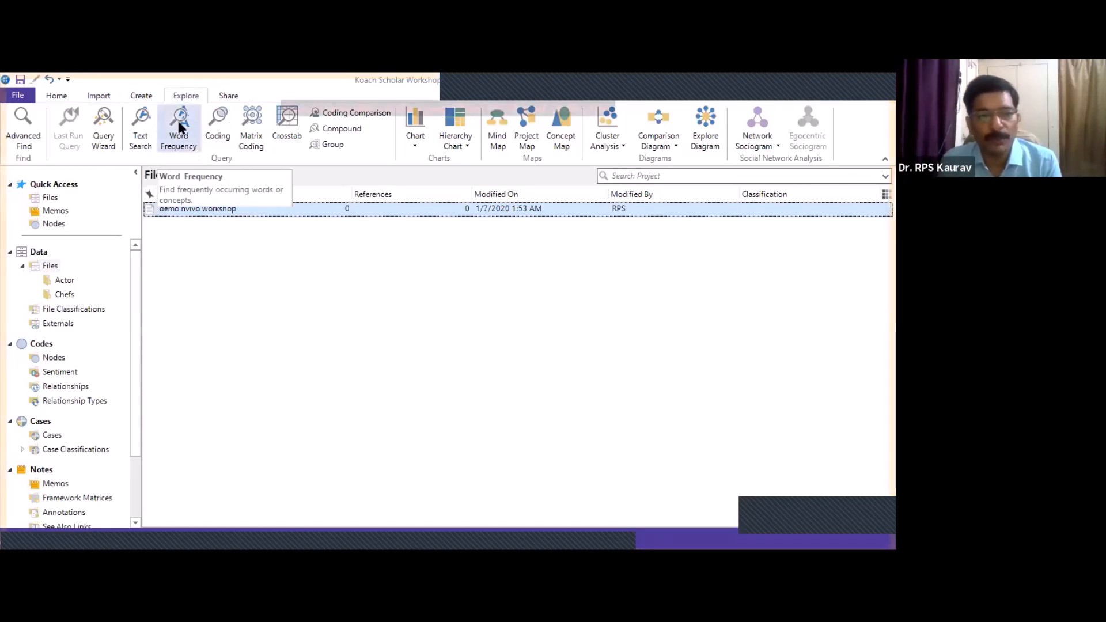
{"action": "left_click", "coordinate": [177, 121]}
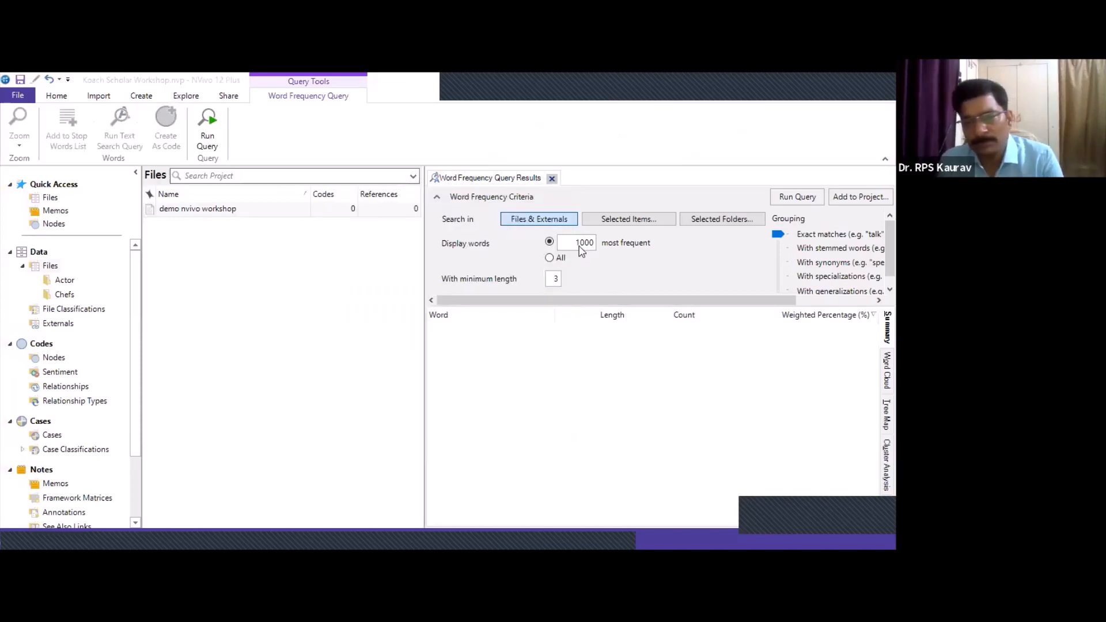
{"action": "left_click", "coordinate": [555, 280]}
{"action": "key", "text": "BackSpace"}
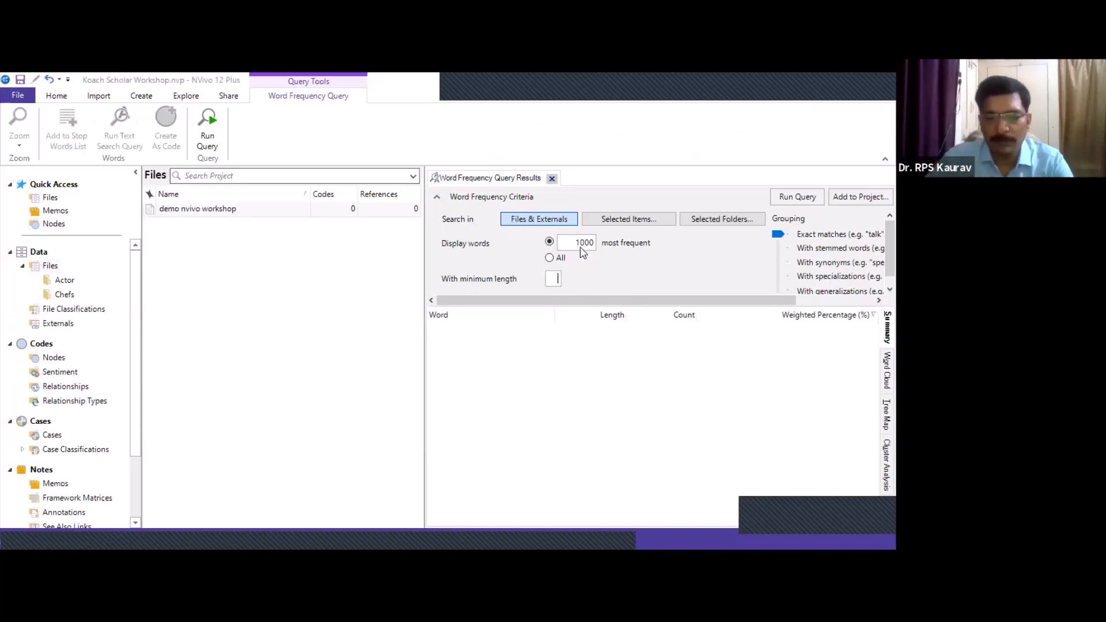
{"action": "type", "text": "6"}
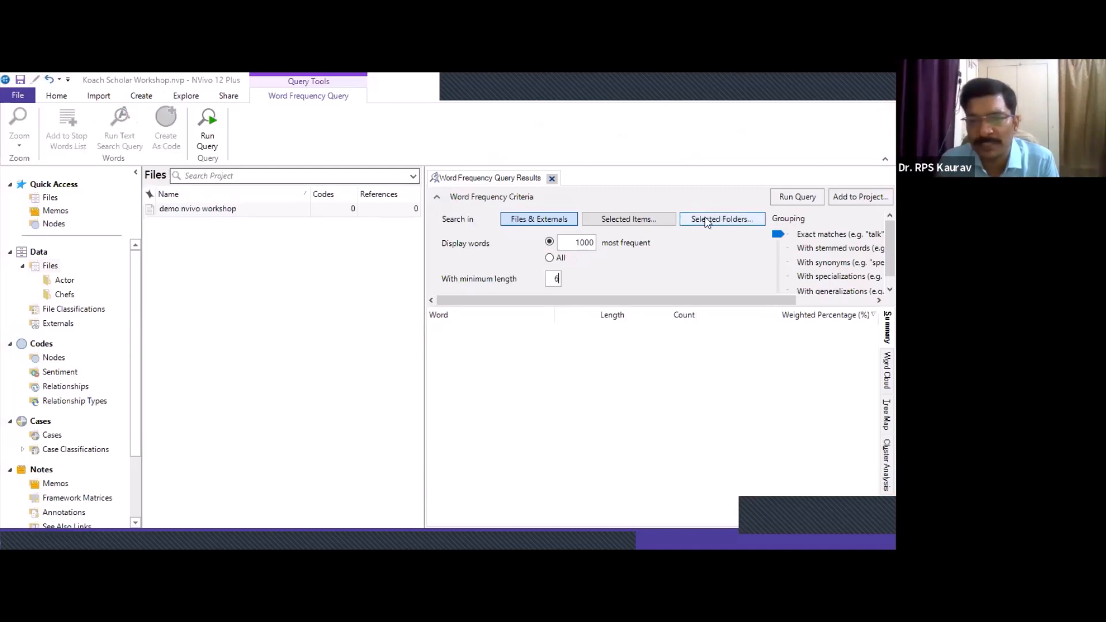
Restrict the query's search scope to the demo nvivo workshop file as the selected item.
{"action": "left_click", "coordinate": [636, 220]}
{"action": "left_click", "coordinate": [312, 236]}
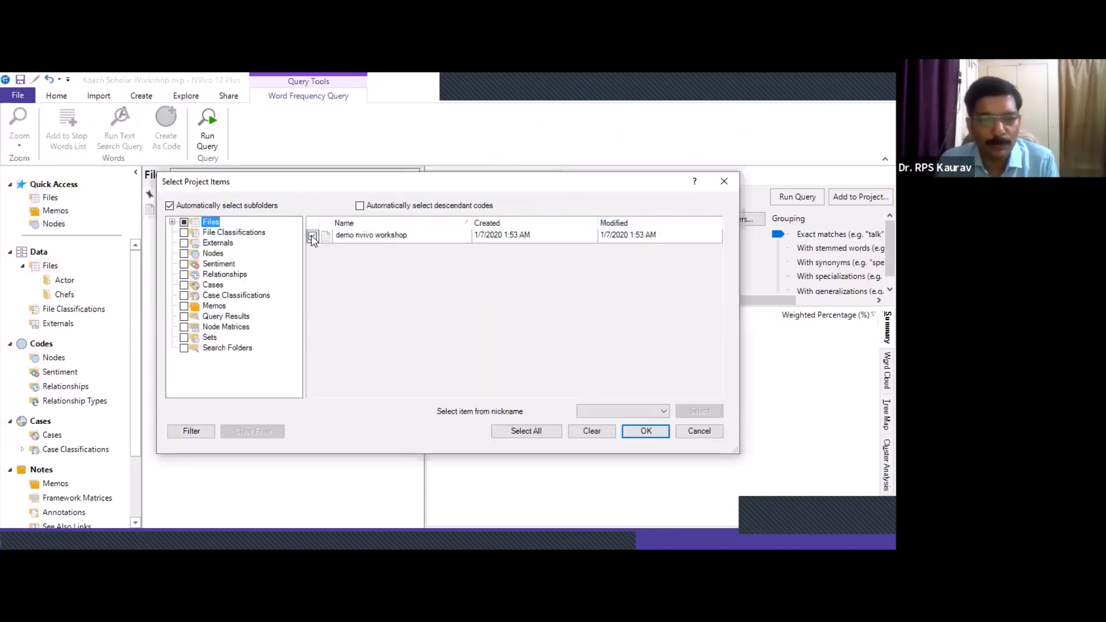
{"action": "left_click", "coordinate": [645, 432]}
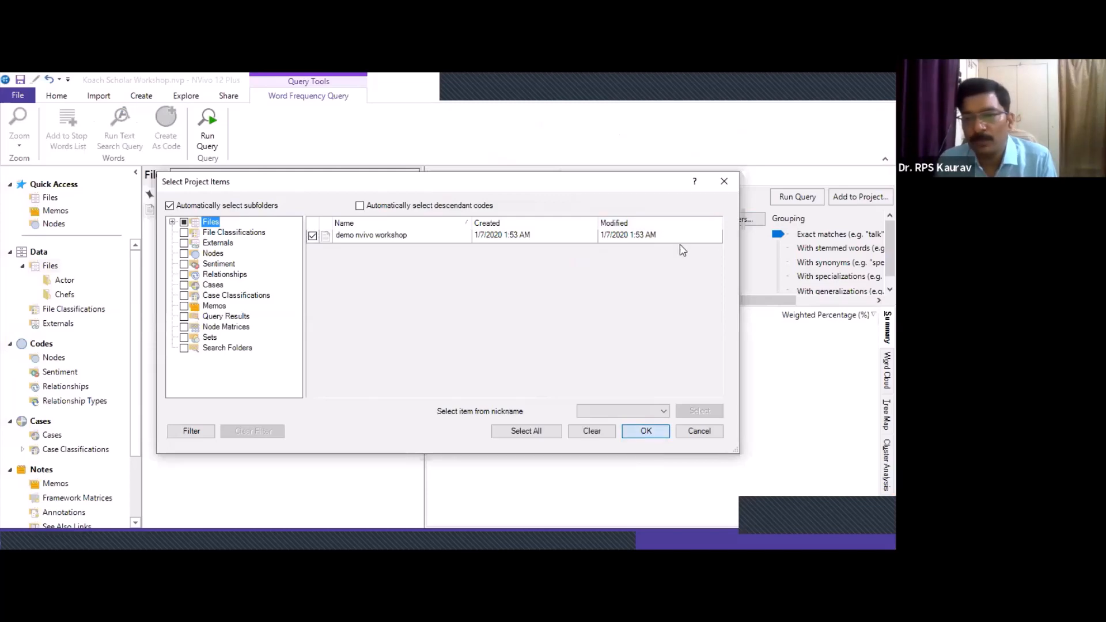
Set the word grouping to include stemmed words and run the word frequency query.
{"action": "left_click", "coordinate": [778, 237]}
{"action": "left_click_drag", "start_coordinate": [780, 239], "coordinate": [777, 245]}
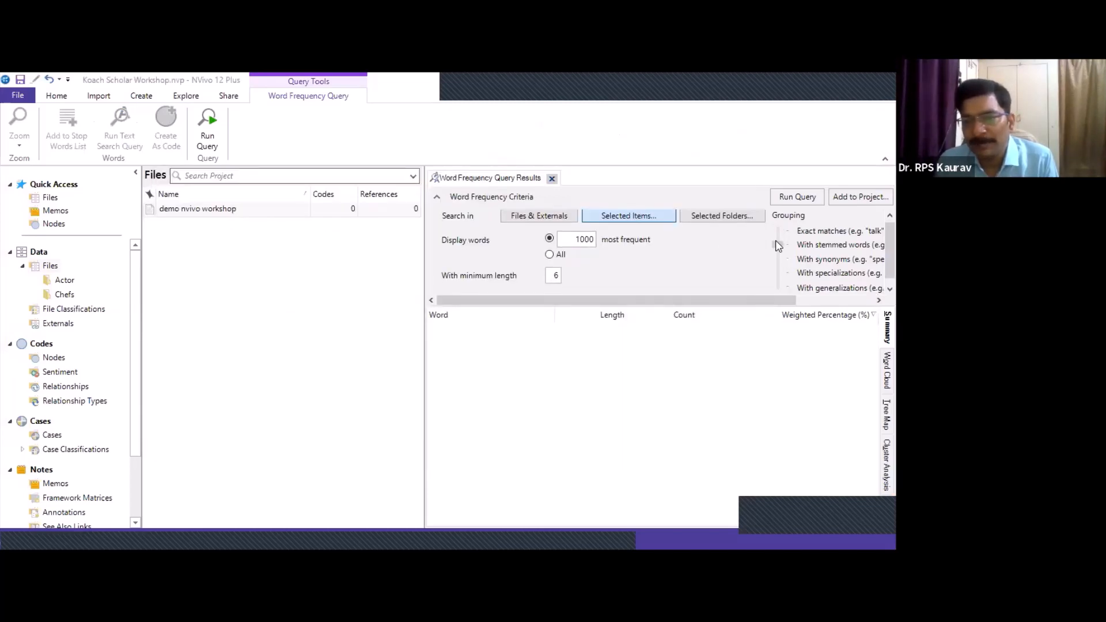
{"action": "left_click", "coordinate": [791, 197]}
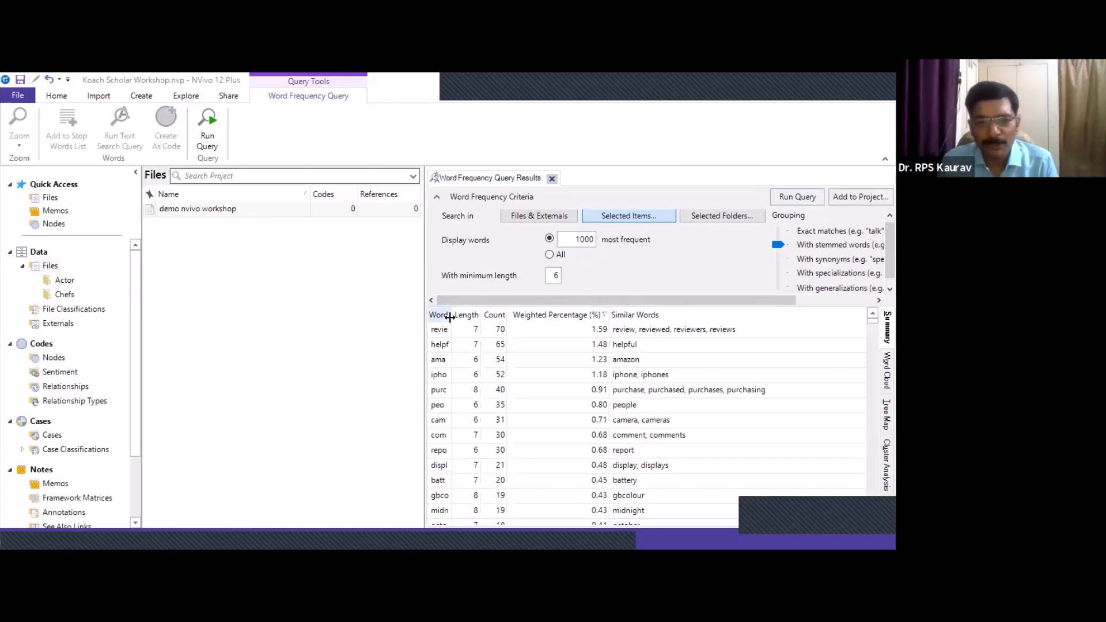
Widen the Word column of the results and examine the most frequent words from reviews down to midnight.
{"action": "left_click_drag", "start_coordinate": [450, 317], "coordinate": [486, 322]}
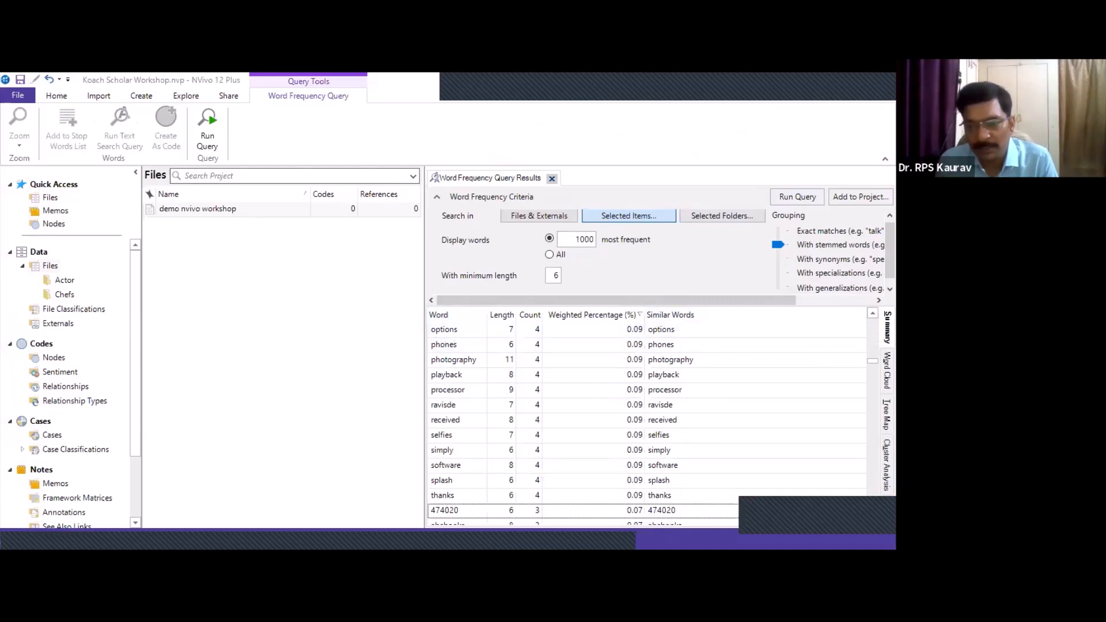
{"action": "scroll", "coordinate": [645, 420], "scroll_direction": "up", "scroll_amount": 5}
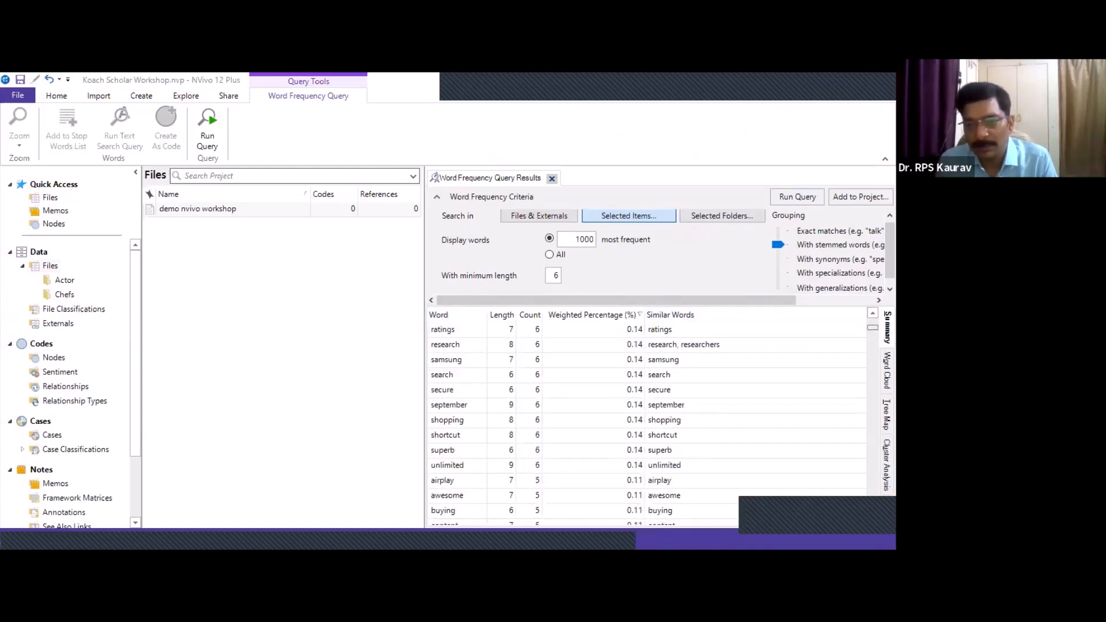
{"action": "left_click_drag", "start_coordinate": [873, 327], "coordinate": [873, 318]}
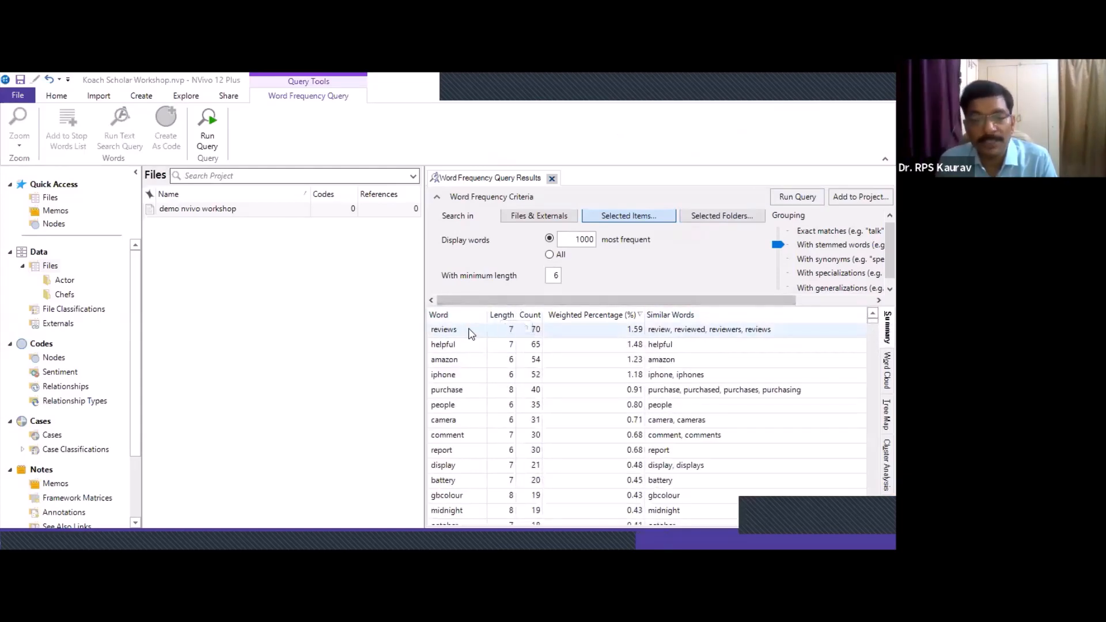
{"action": "left_click", "coordinate": [471, 334]}
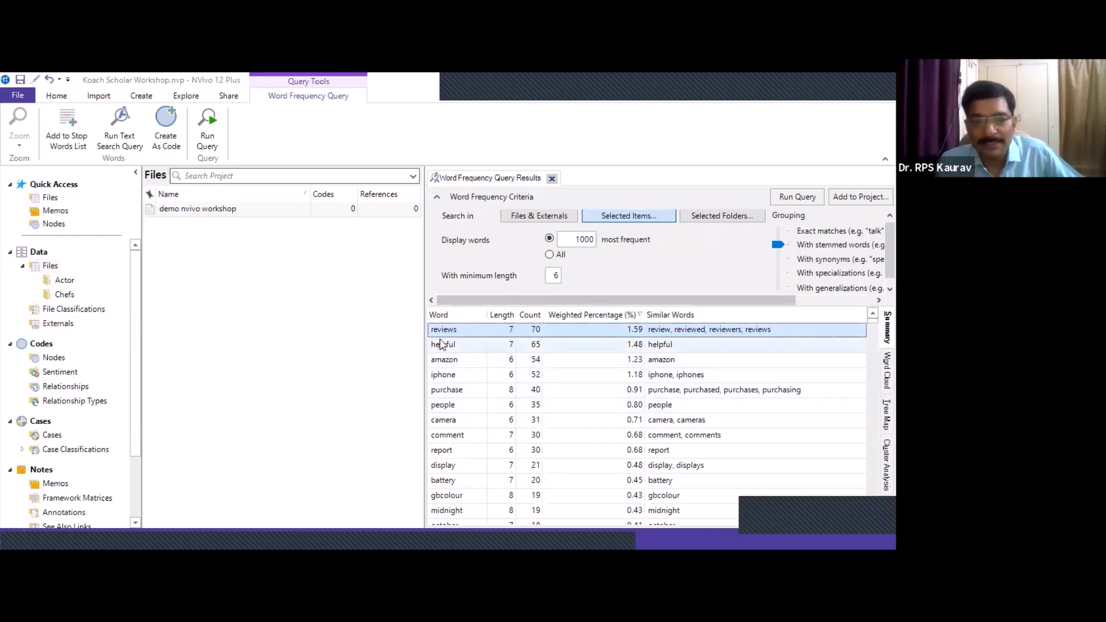
{"action": "key", "text": "shift+Down"}
{"action": "key", "text": "shift+Down"}
{"action": "key", "text": "shift+Down"}
{"action": "key", "text": "shift+Down"}
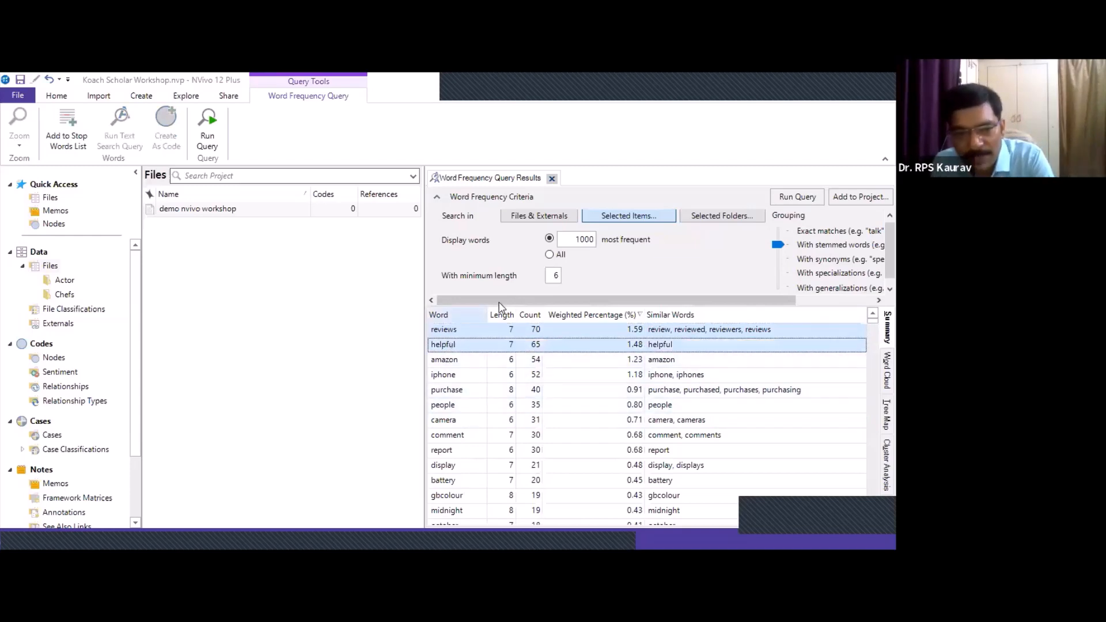
{"action": "key", "text": "shift+Down"}
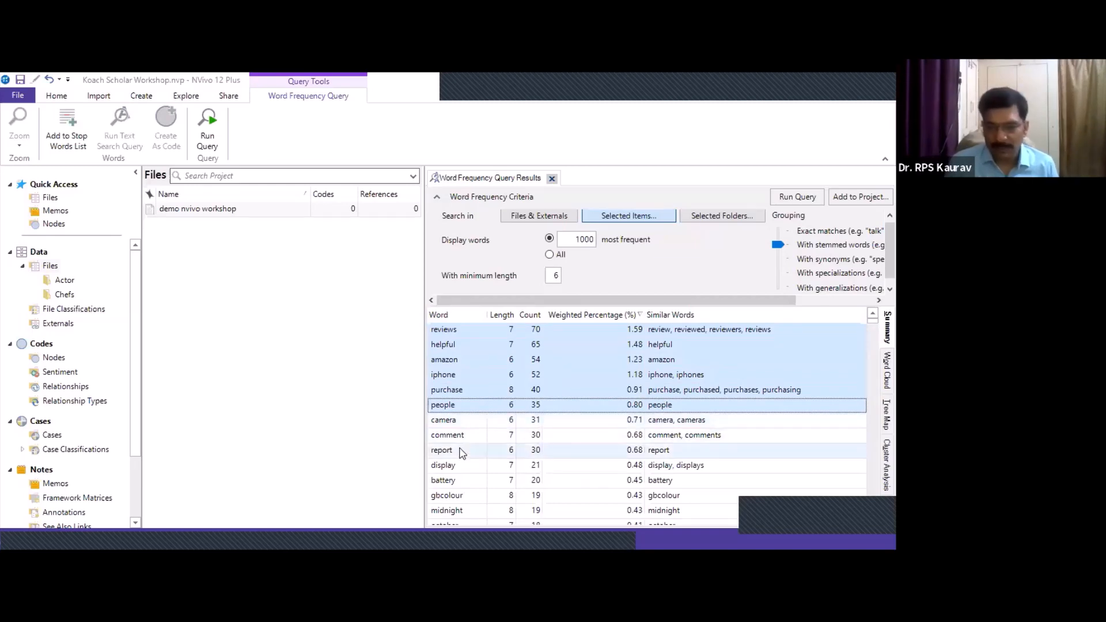
{"action": "left_click", "coordinate": [469, 511]}
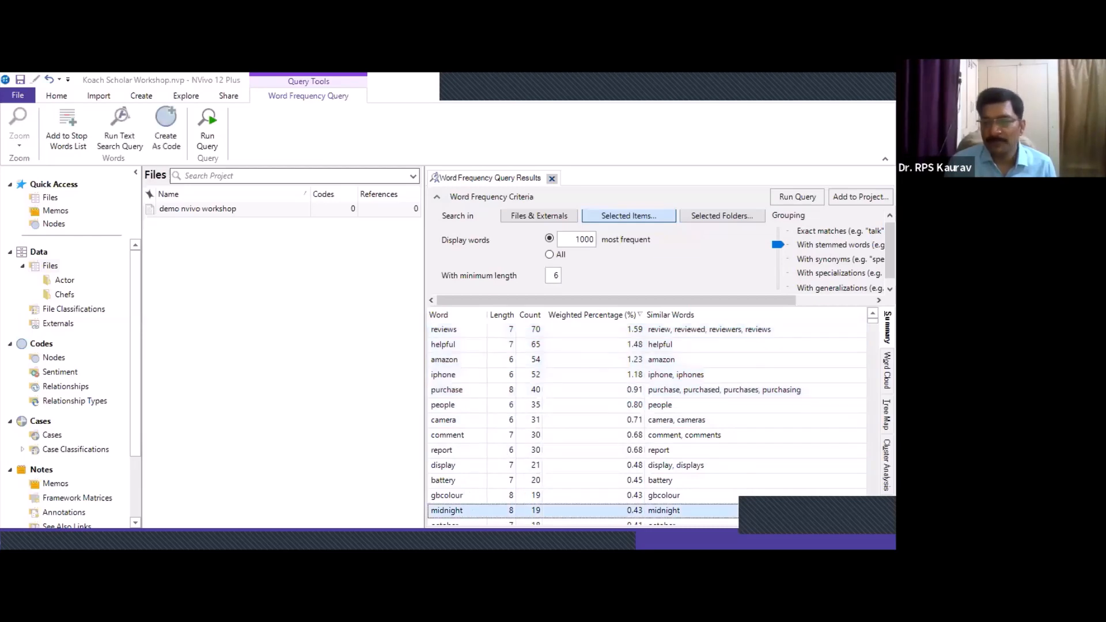
View the query results as a word cloud, tree map and cluster analysis, and return to the summary's reviews entry.
{"action": "left_click", "coordinate": [887, 371]}
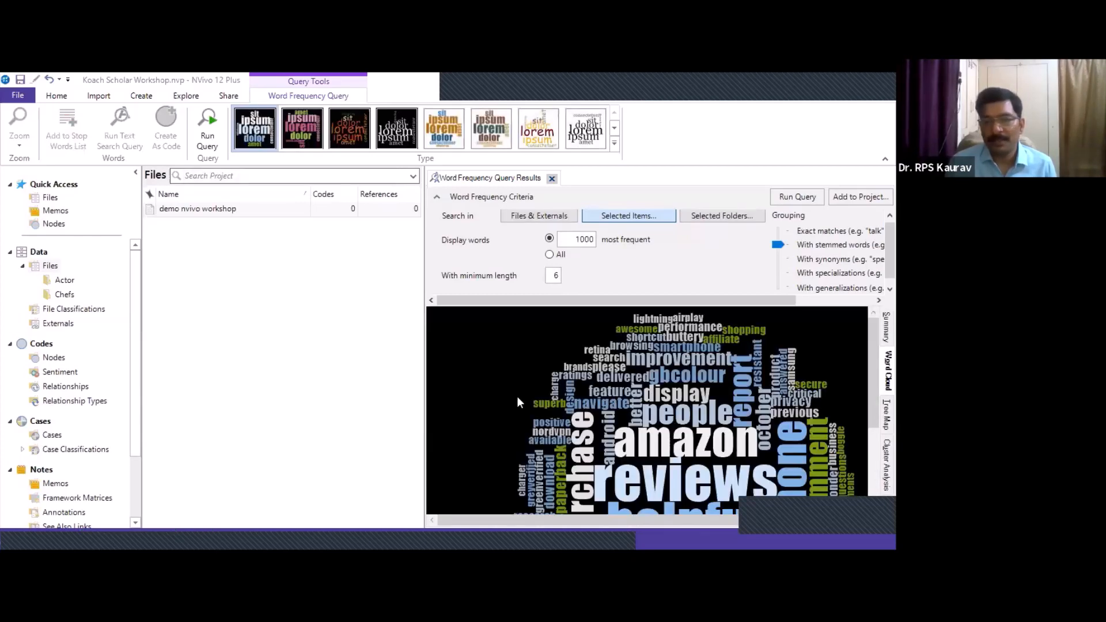
{"action": "scroll", "coordinate": [517, 397], "scroll_direction": "down", "scroll_amount": 2}
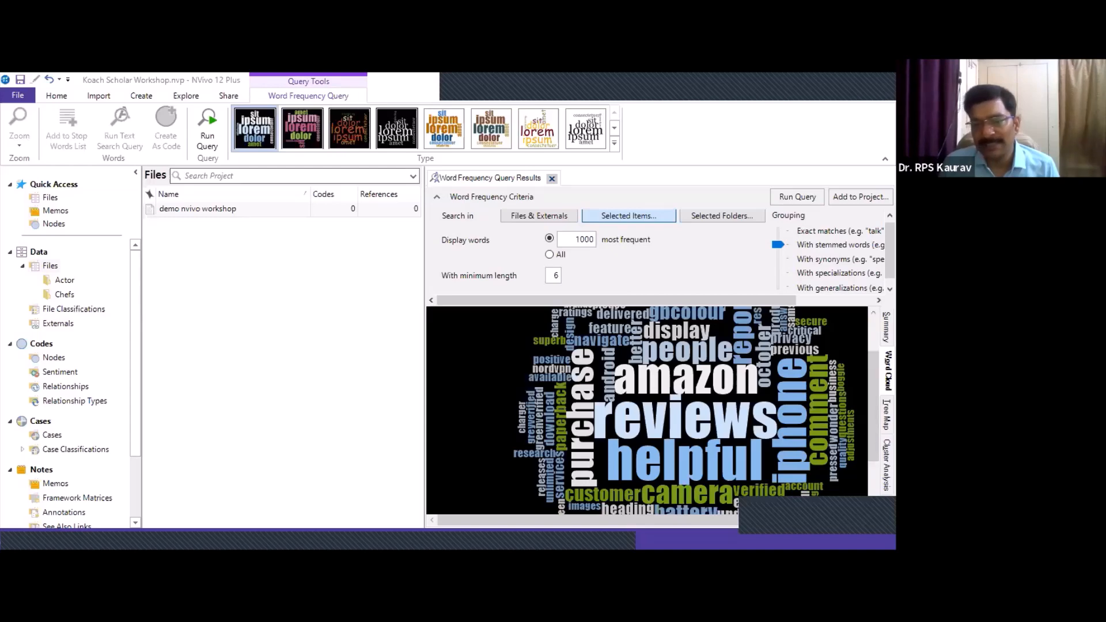
{"action": "left_click", "coordinate": [888, 414]}
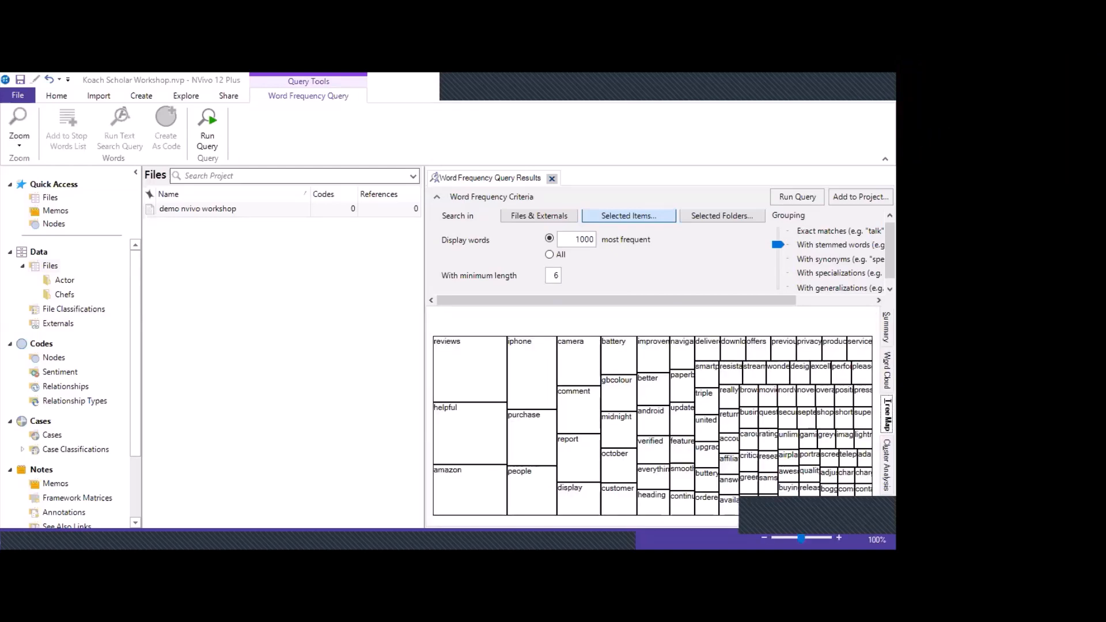
{"action": "left_click", "coordinate": [887, 466]}
{"action": "left_click", "coordinate": [887, 327]}
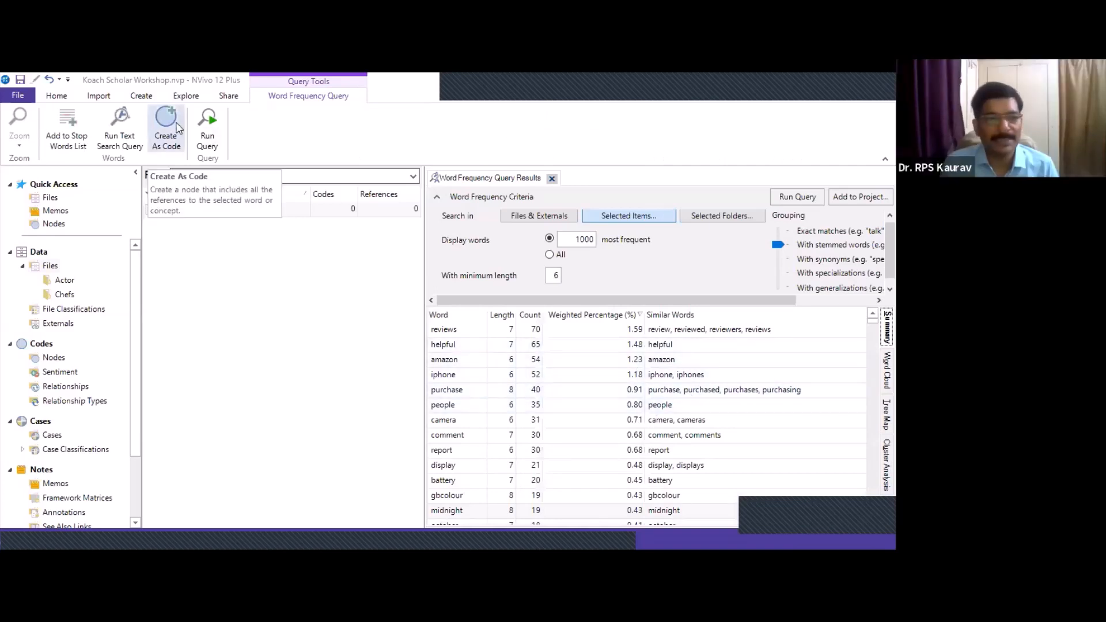
{"action": "left_click", "coordinate": [190, 96]}
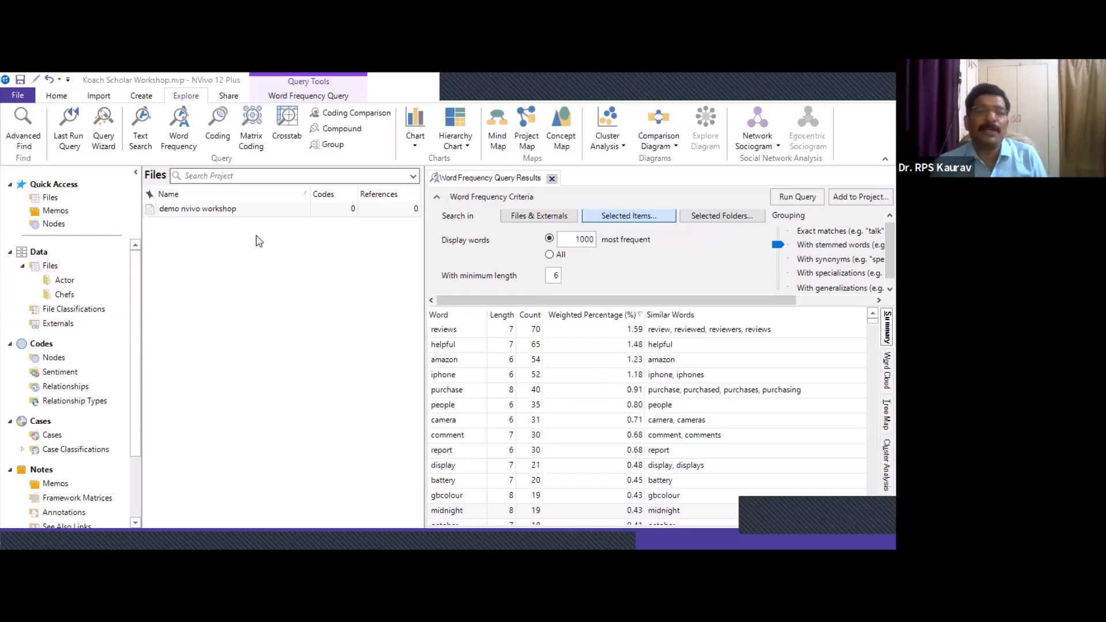
{"action": "left_click", "coordinate": [448, 333]}
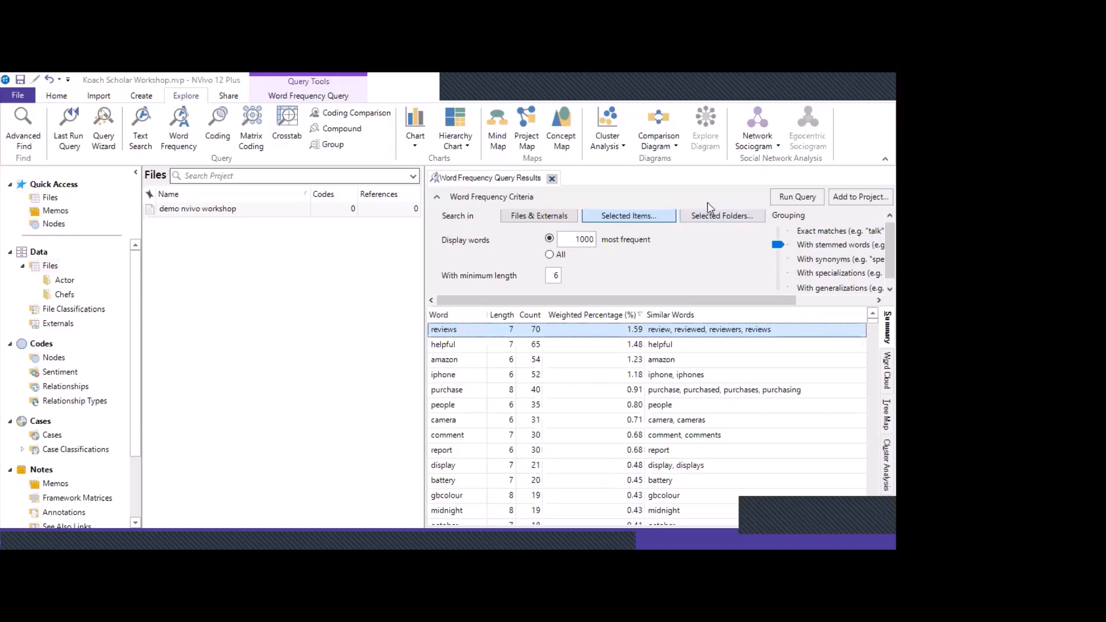
{"action": "left_click", "coordinate": [714, 220]}
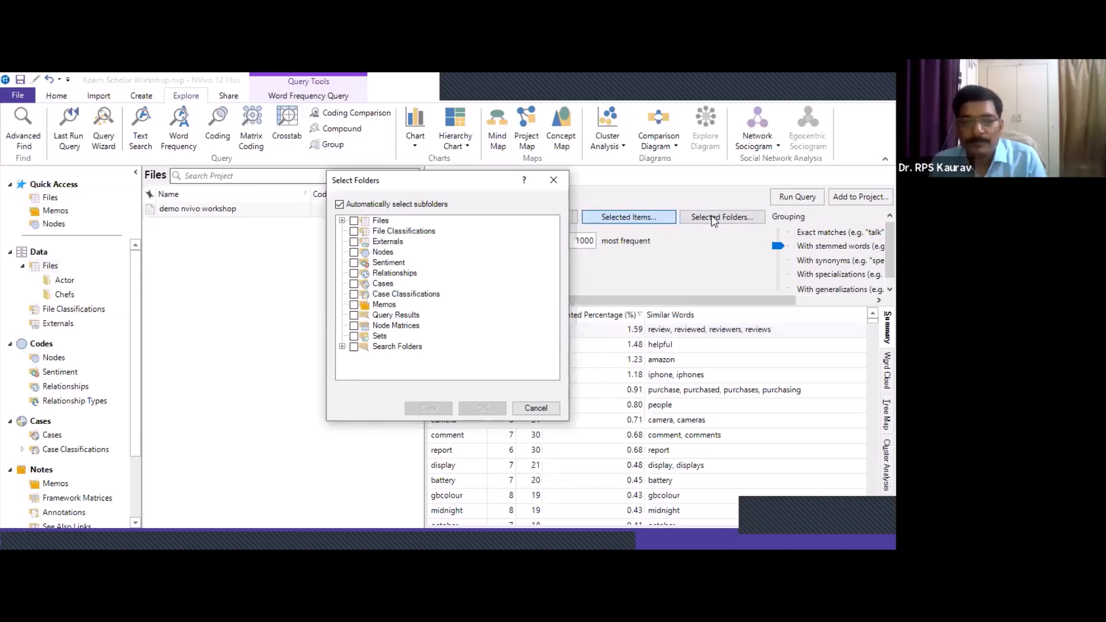
{"action": "left_click", "coordinate": [535, 408]}
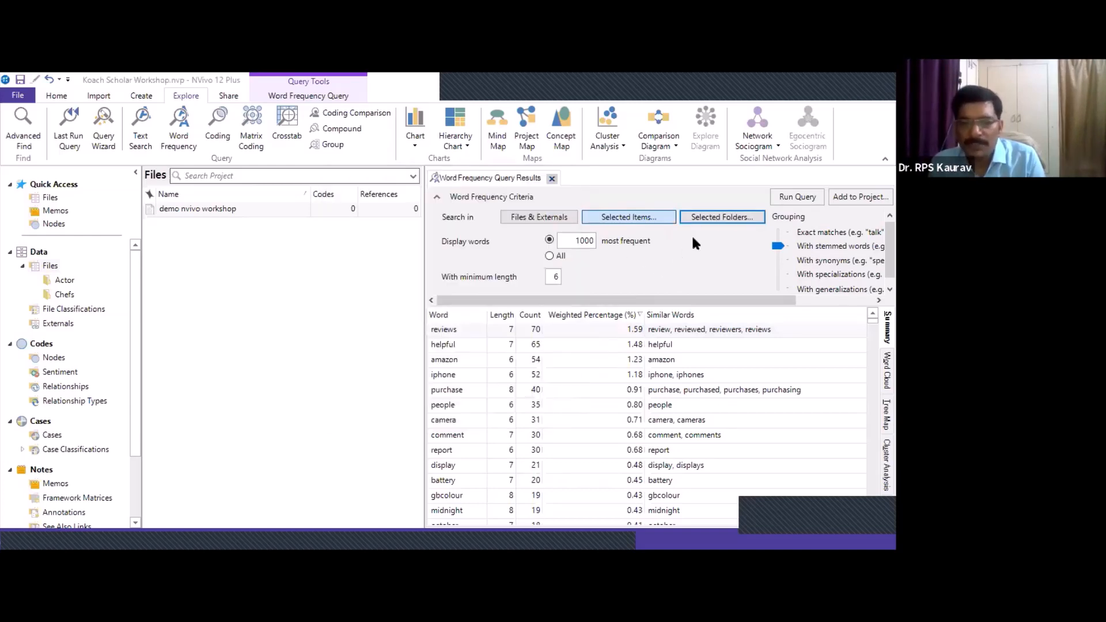
{"action": "left_click", "coordinate": [716, 219]}
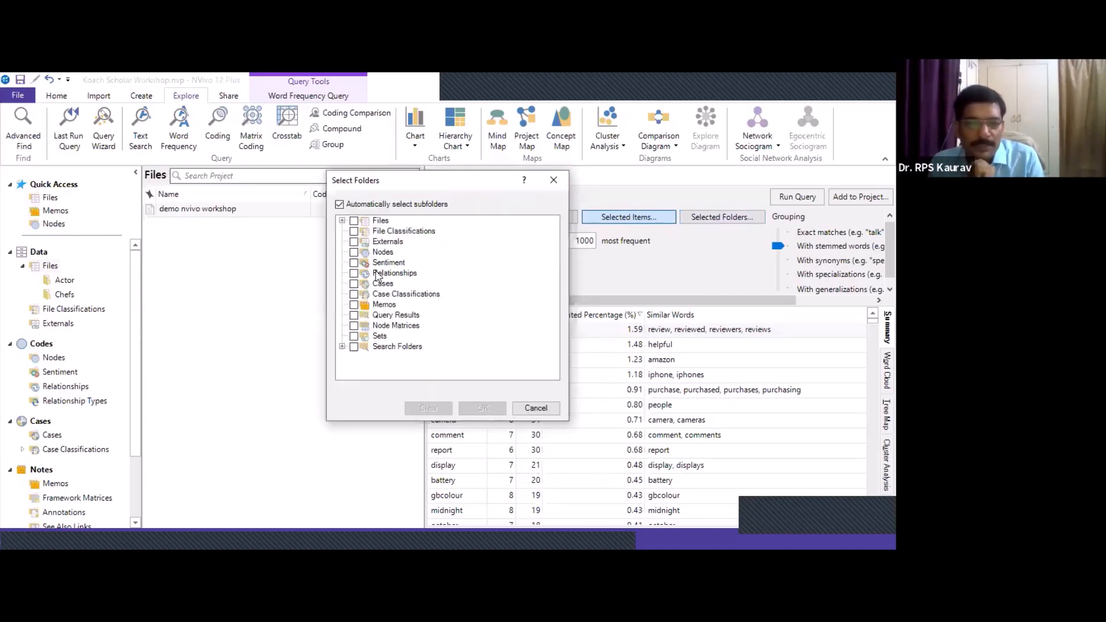
{"action": "left_click", "coordinate": [353, 221]}
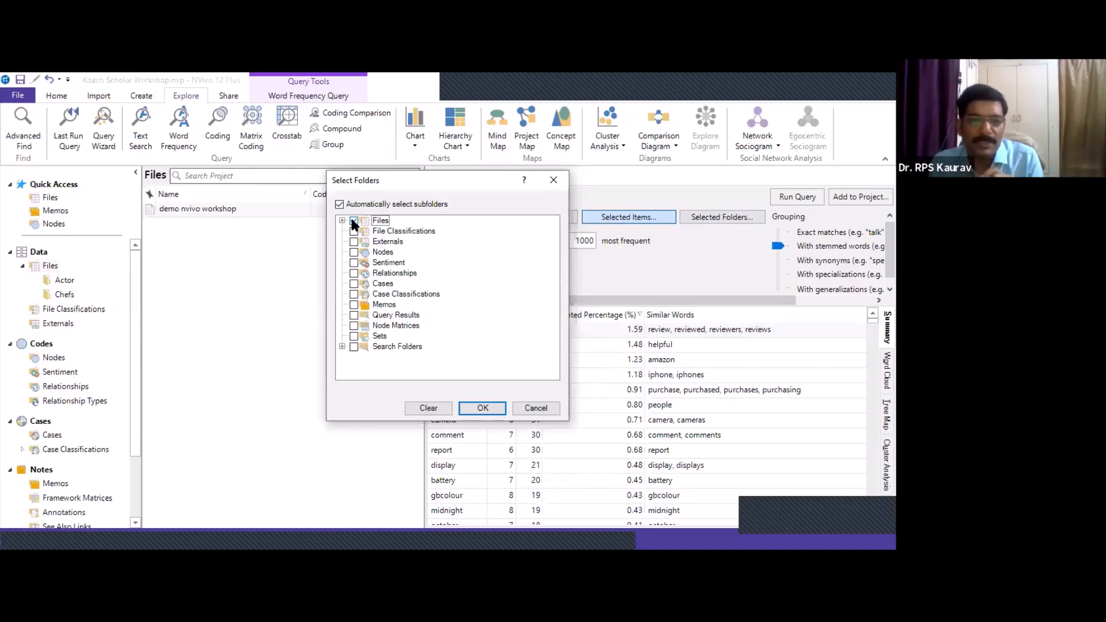
{"action": "left_click", "coordinate": [342, 221]}
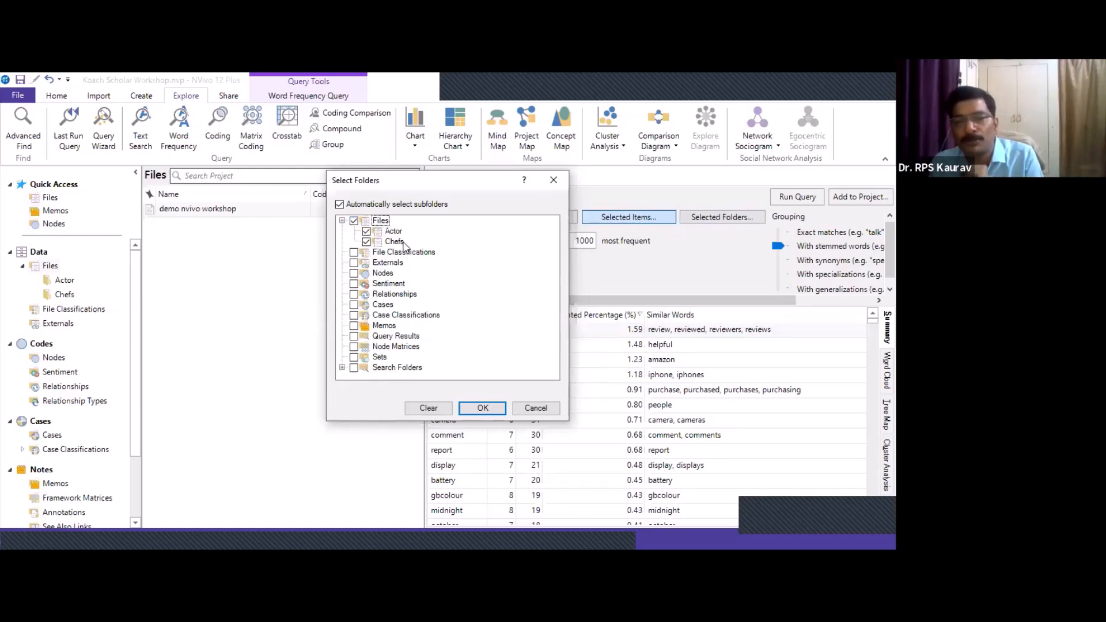
{"action": "left_click", "coordinate": [367, 231]}
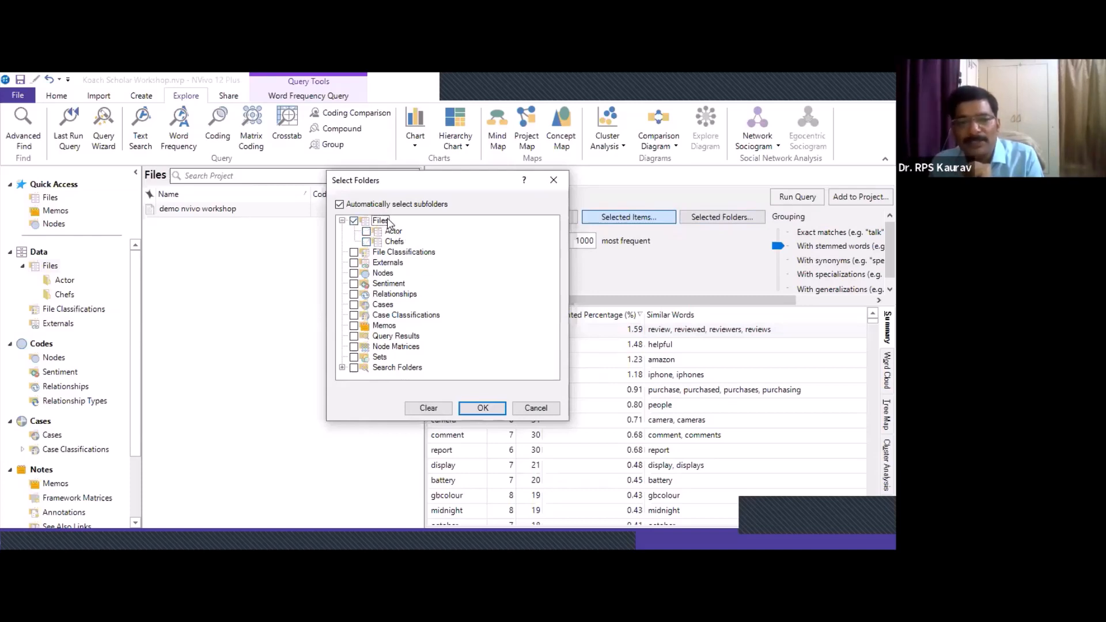
{"action": "left_click", "coordinate": [354, 220]}
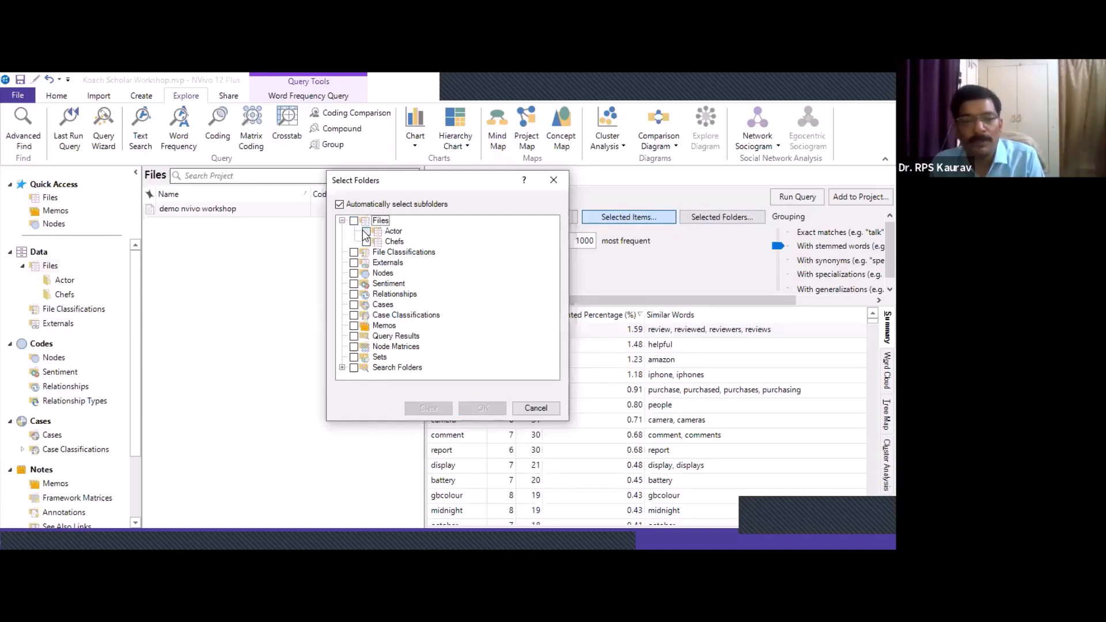
{"action": "left_click", "coordinate": [365, 232]}
{"action": "left_click", "coordinate": [366, 233]}
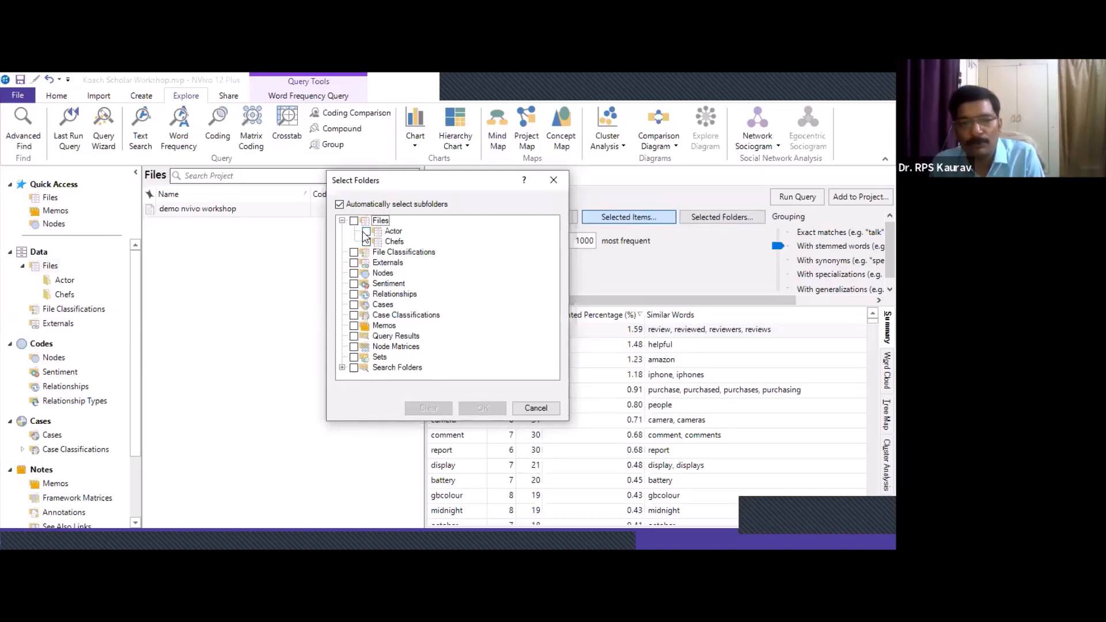
{"action": "left_click", "coordinate": [536, 408]}
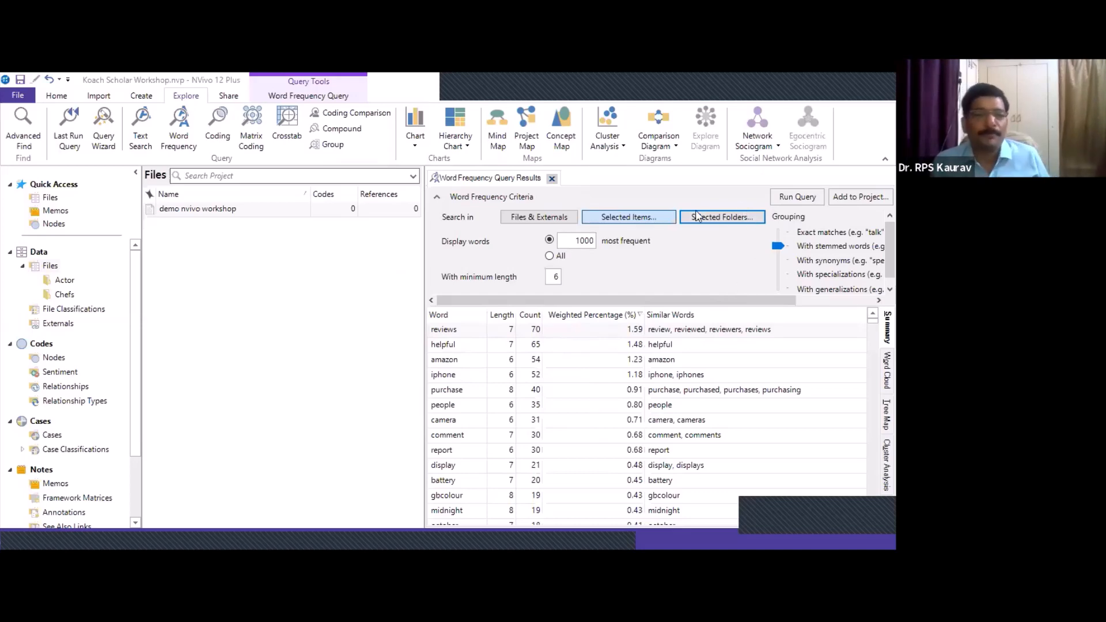
Close the word frequency query results and select the demo nvivo workshop file in the project's files.
{"action": "left_click", "coordinate": [552, 180]}
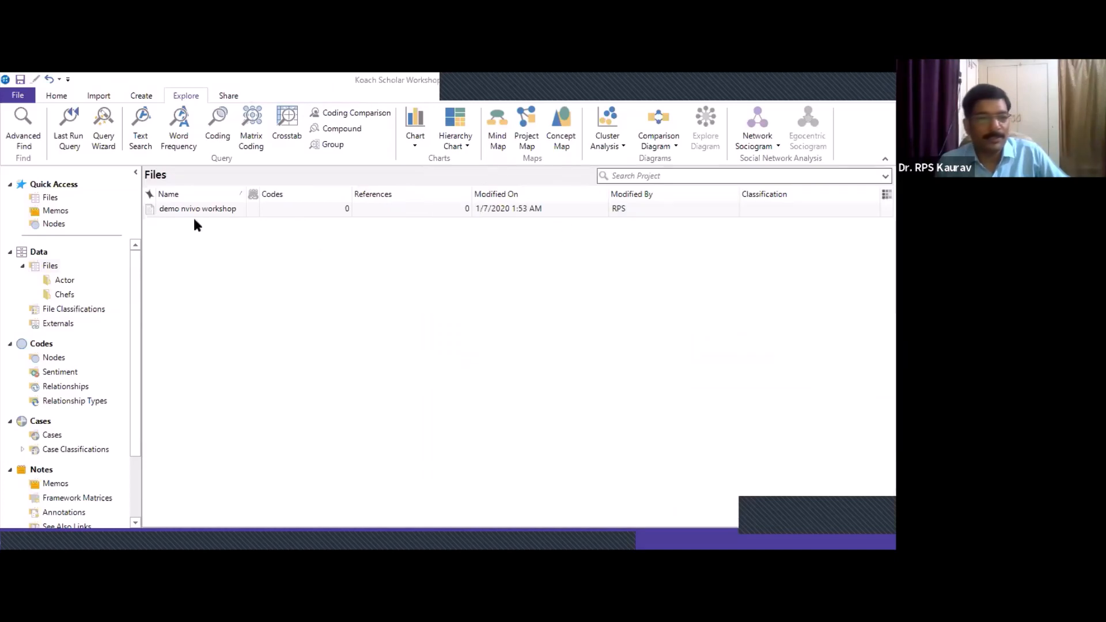
{"action": "left_click", "coordinate": [199, 208]}
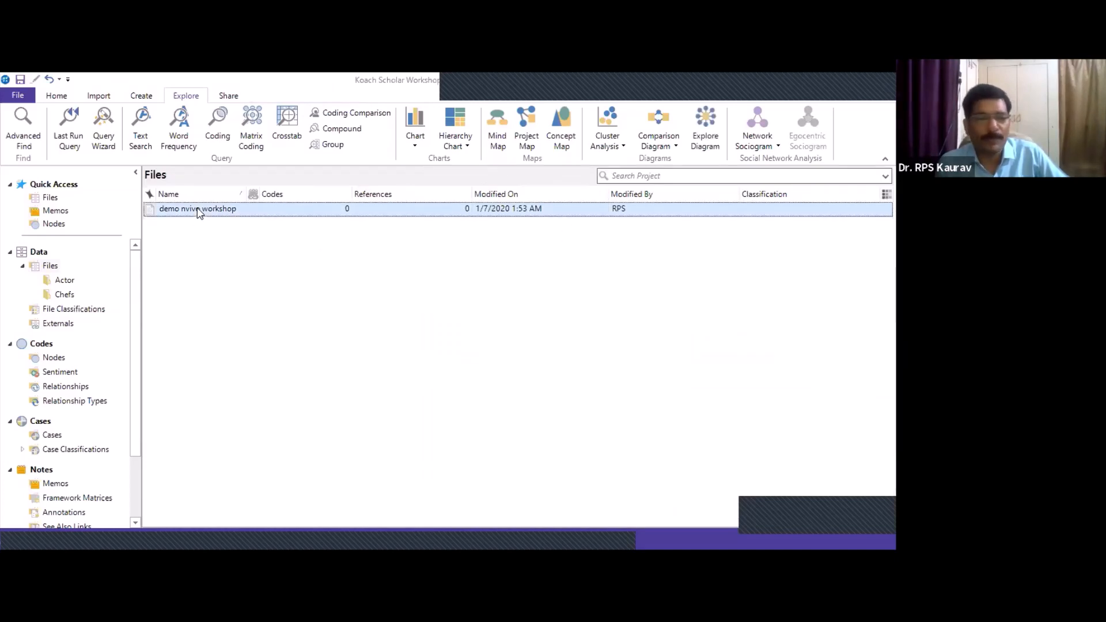
{"action": "left_click", "coordinate": [198, 209]}
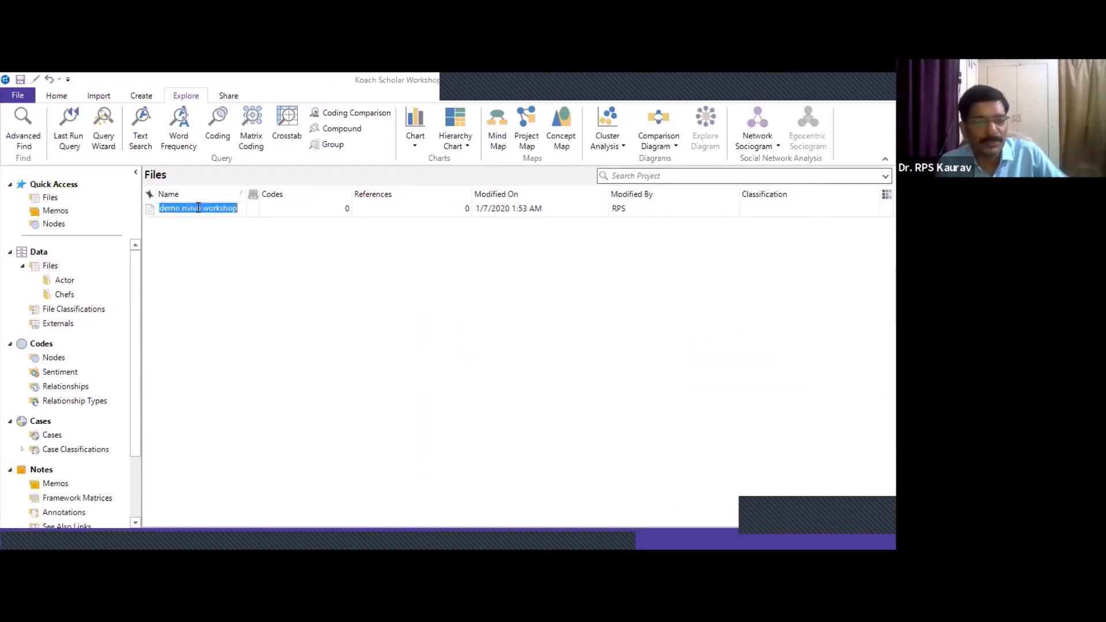
{"action": "left_click", "coordinate": [151, 211]}
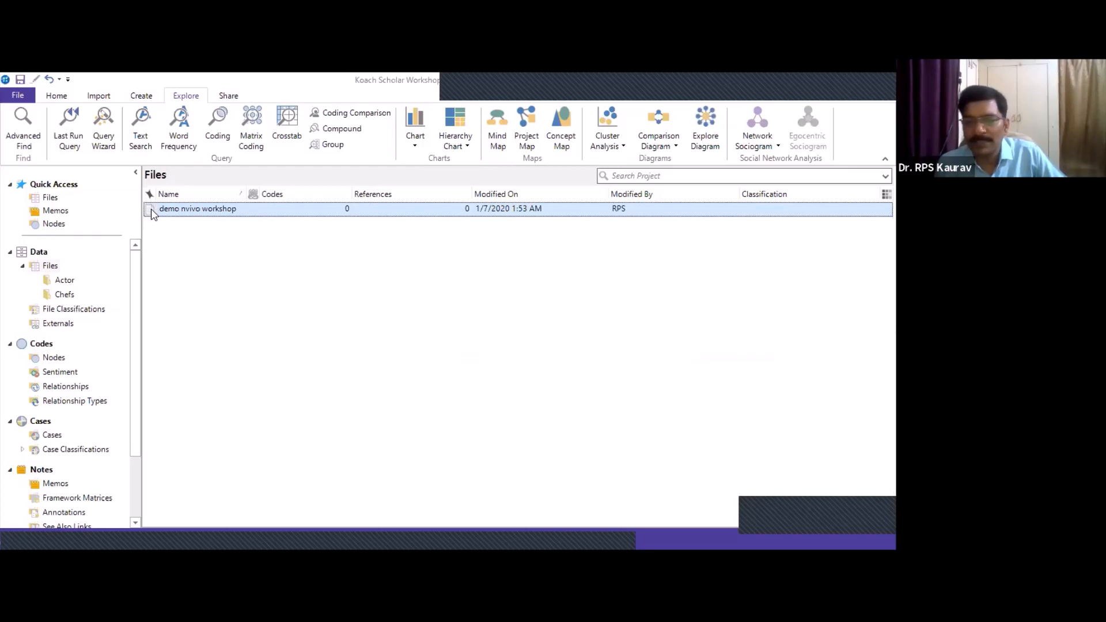
Auto code the demo nvivo workshop file to identify sentiment, coding by sentences.
{"action": "right_click", "coordinate": [183, 212]}
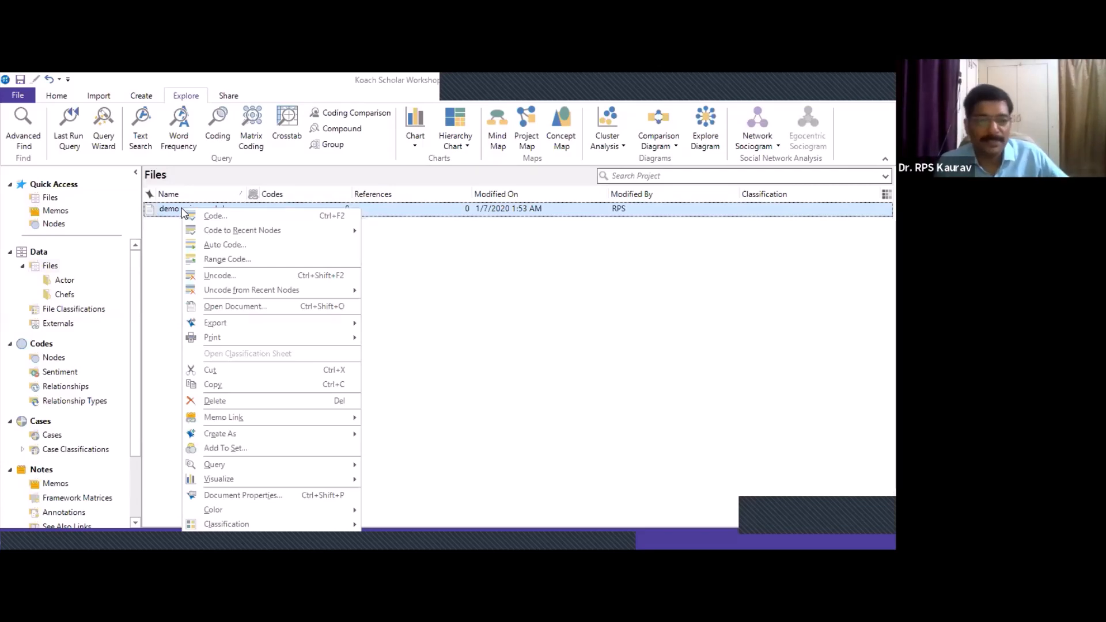
{"action": "left_click", "coordinate": [291, 253]}
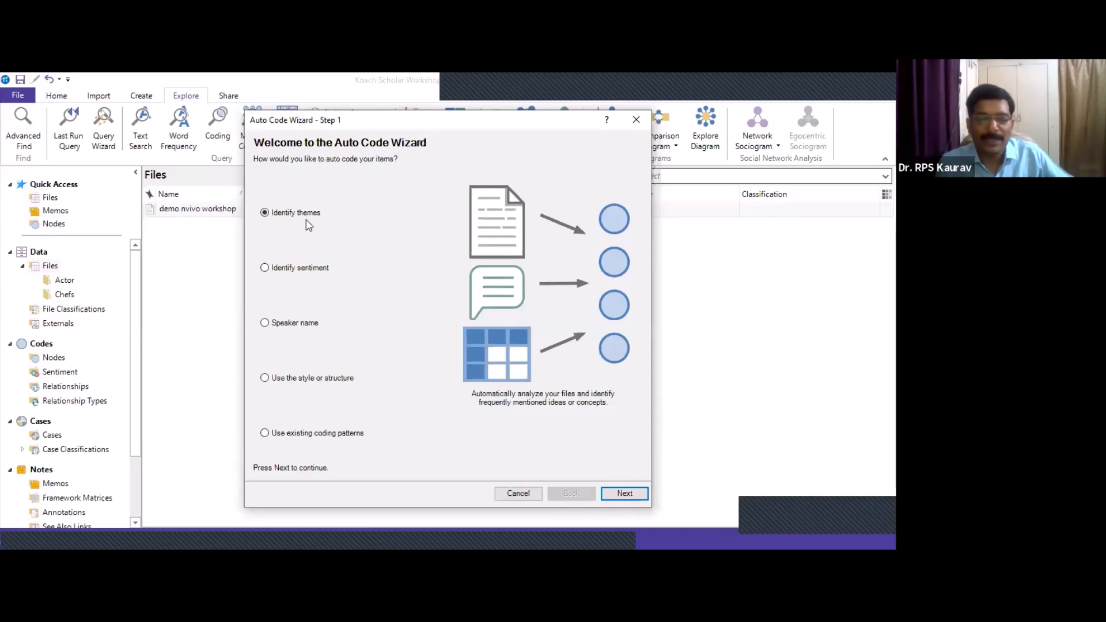
{"action": "left_click", "coordinate": [294, 270]}
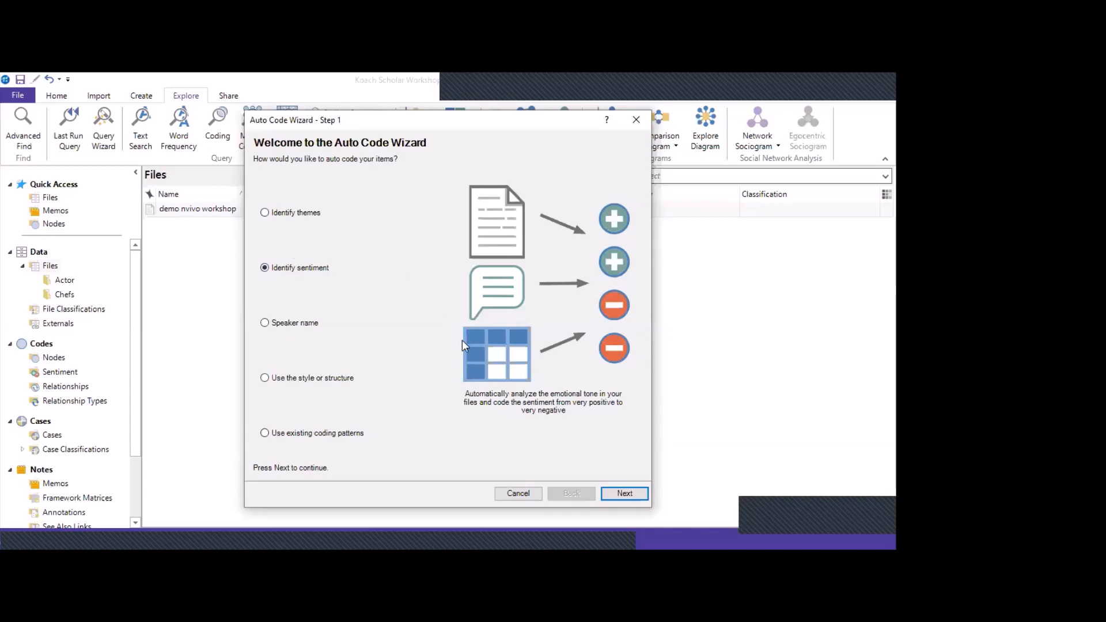
{"action": "left_click", "coordinate": [624, 494]}
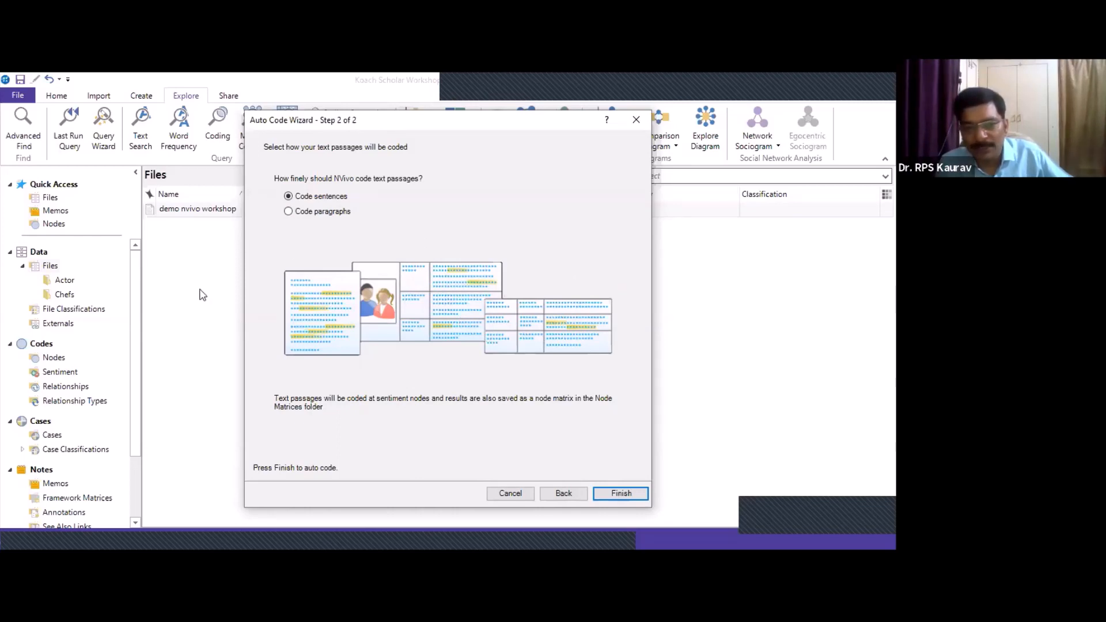
{"action": "left_click", "coordinate": [289, 211]}
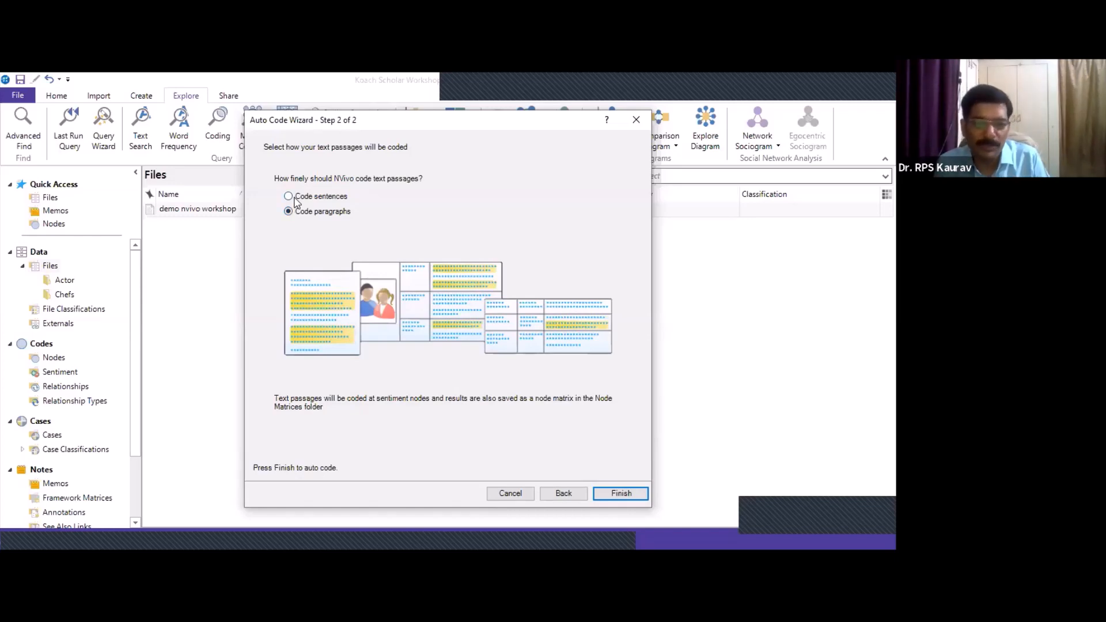
{"action": "left_click", "coordinate": [289, 197]}
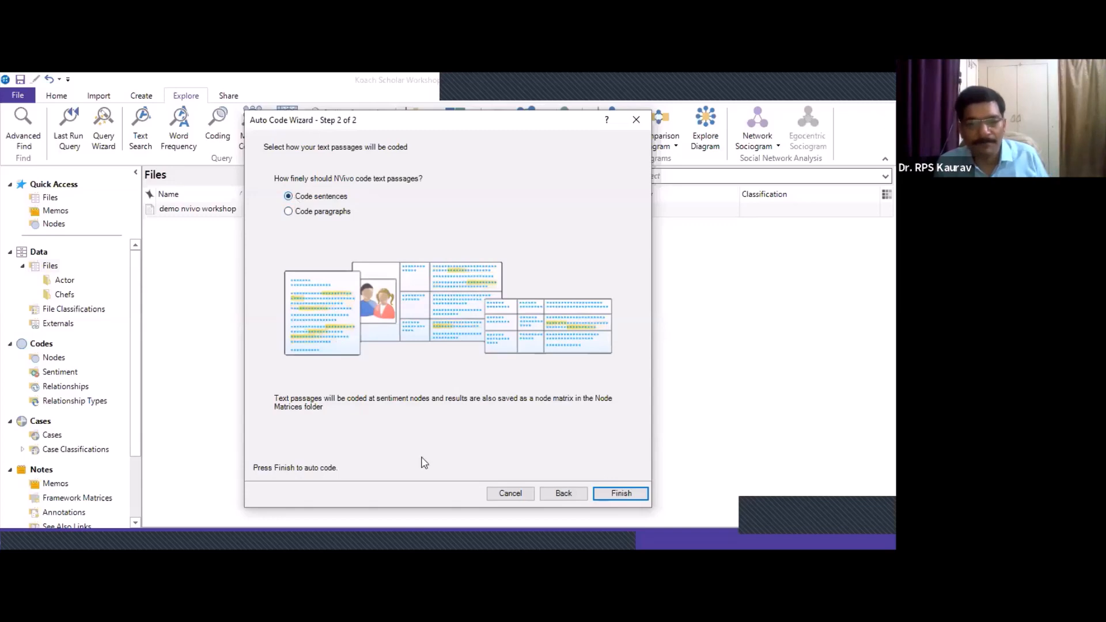
{"action": "left_click", "coordinate": [620, 494]}
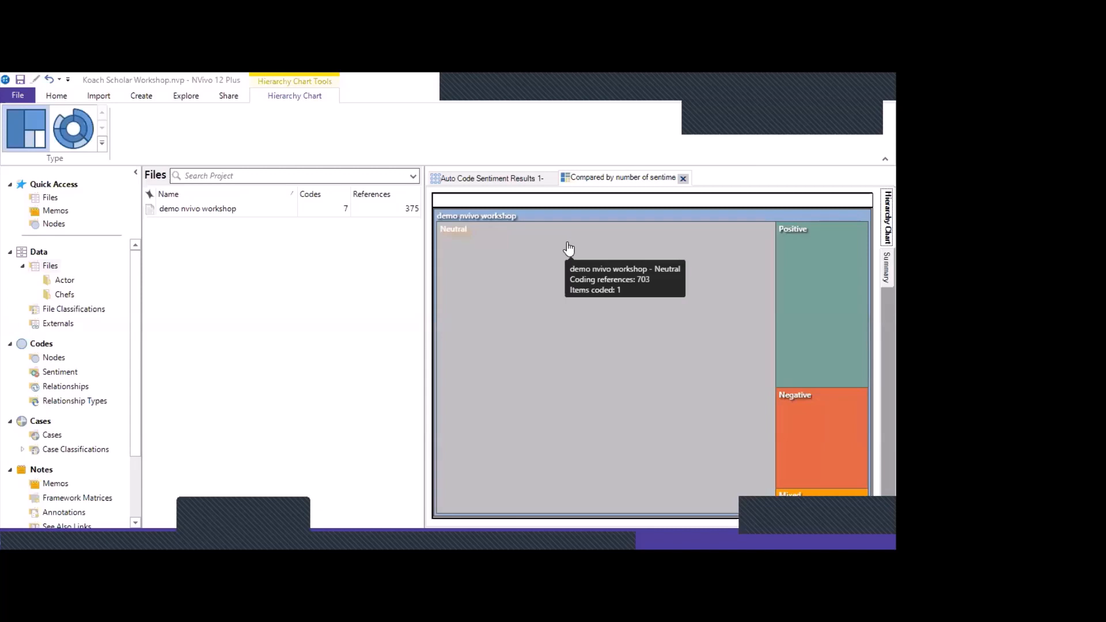
Outline the Neutral, Positive and Negative areas of the sentiment hierarchy chart with red annotation rectangles.
{"action": "mouse_move", "coordinate": [782, 314]}
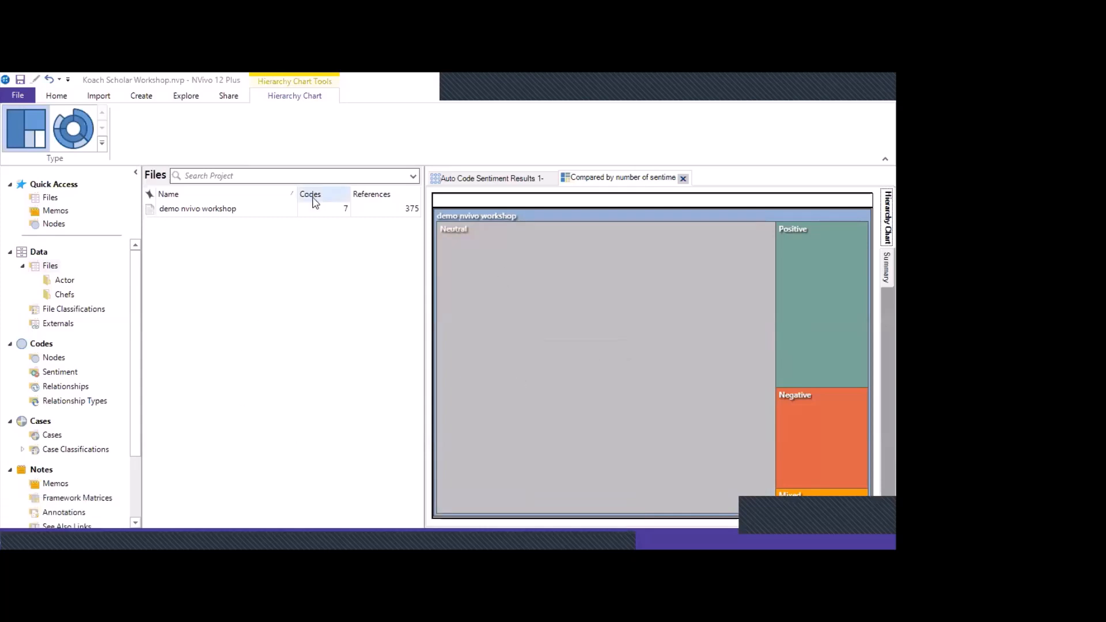
{"action": "mouse_move", "coordinate": [762, 280]}
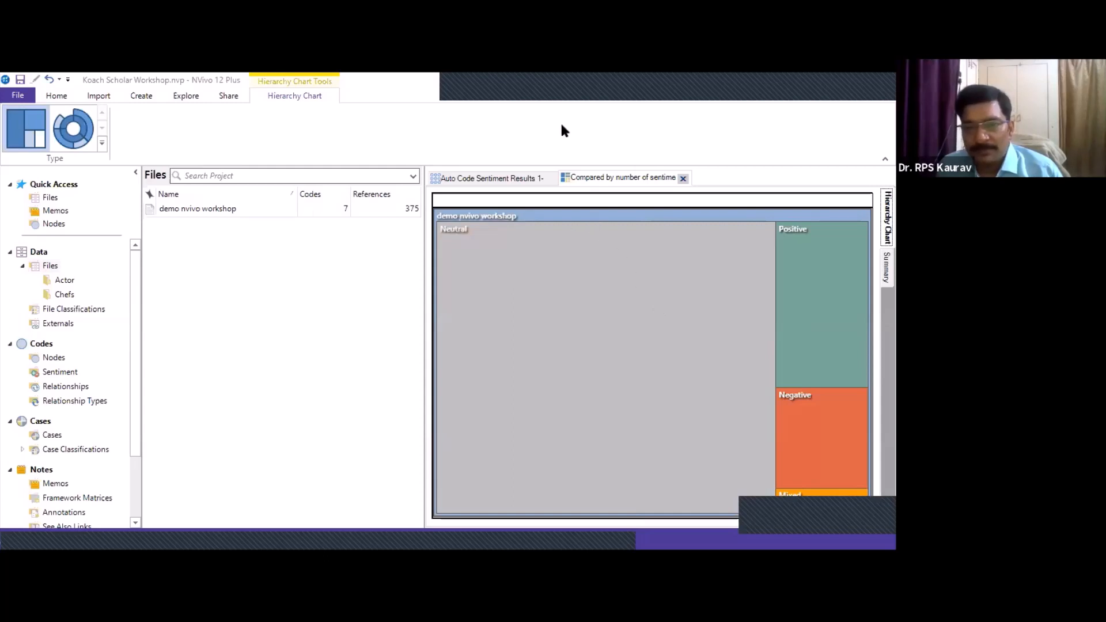
{"action": "left_click", "coordinate": [577, 82]}
{"action": "left_click", "coordinate": [619, 116]}
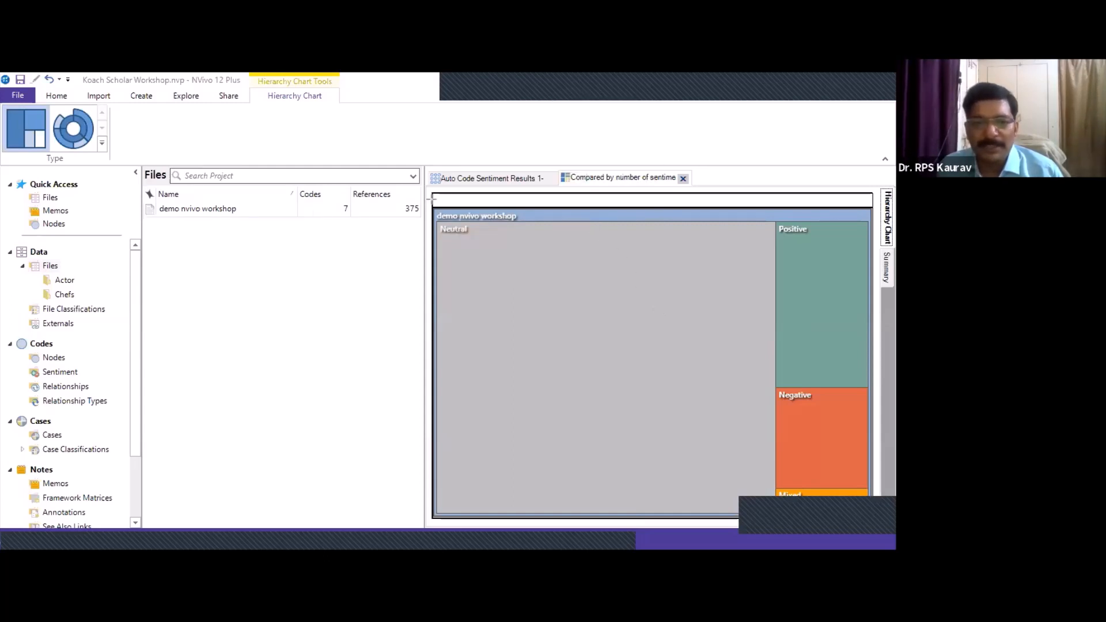
{"action": "mouse_move", "coordinate": [428, 201]}
{"action": "left_mouse_down"}
{"action": "mouse_move", "coordinate": [502, 294]}
{"action": "mouse_move", "coordinate": [767, 514]}
{"action": "left_mouse_up"}
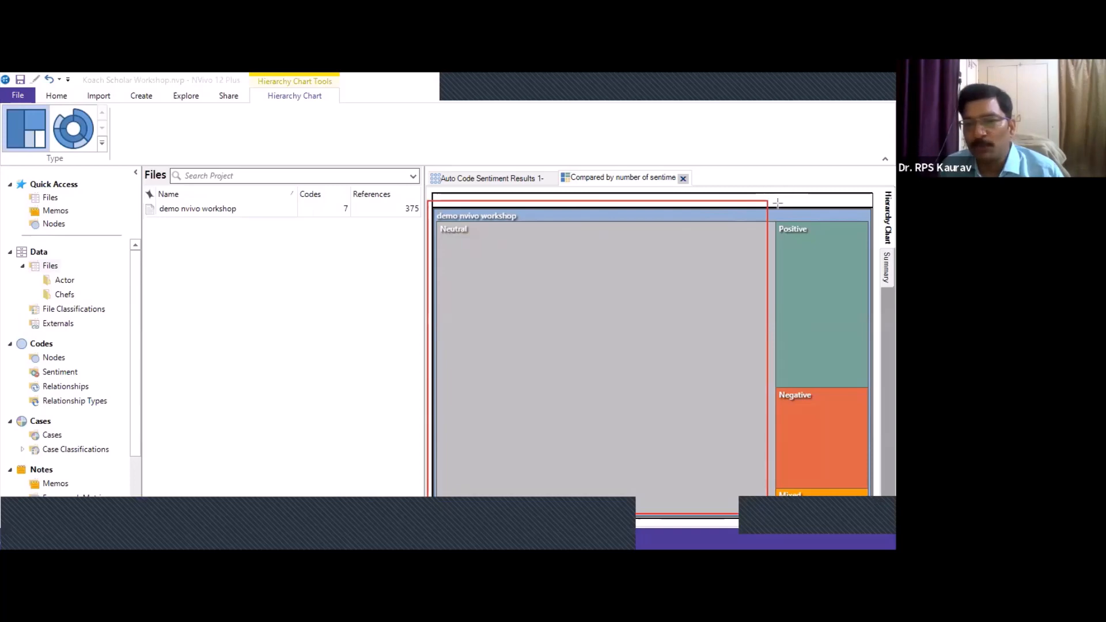
{"action": "left_click_drag", "start_coordinate": [778, 203], "coordinate": [870, 387]}
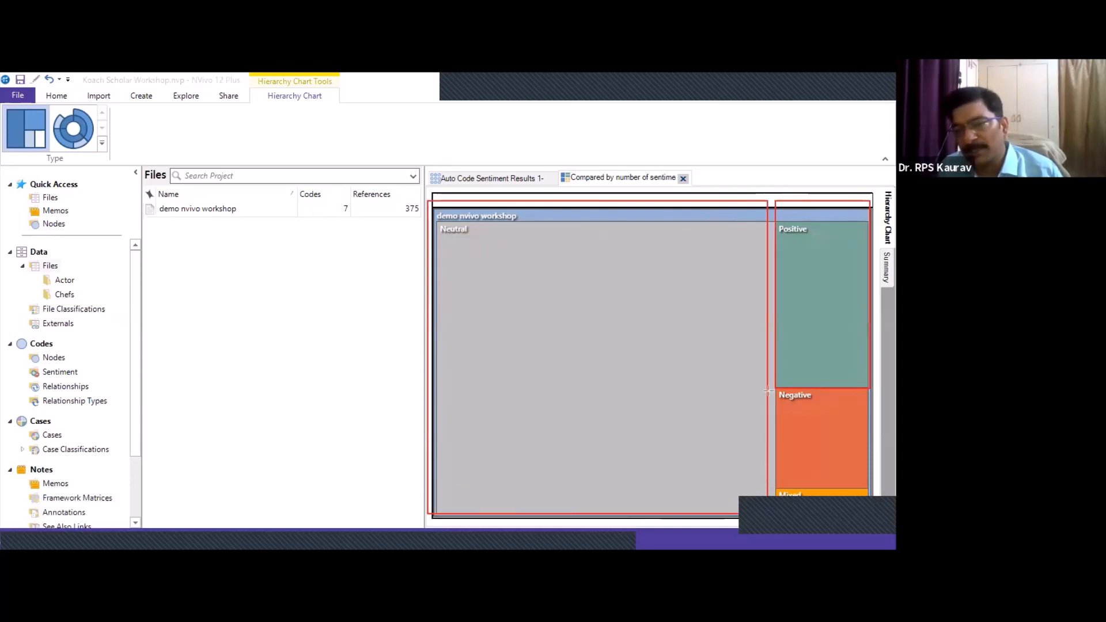
{"action": "left_click_drag", "start_coordinate": [769, 391], "coordinate": [869, 487]}
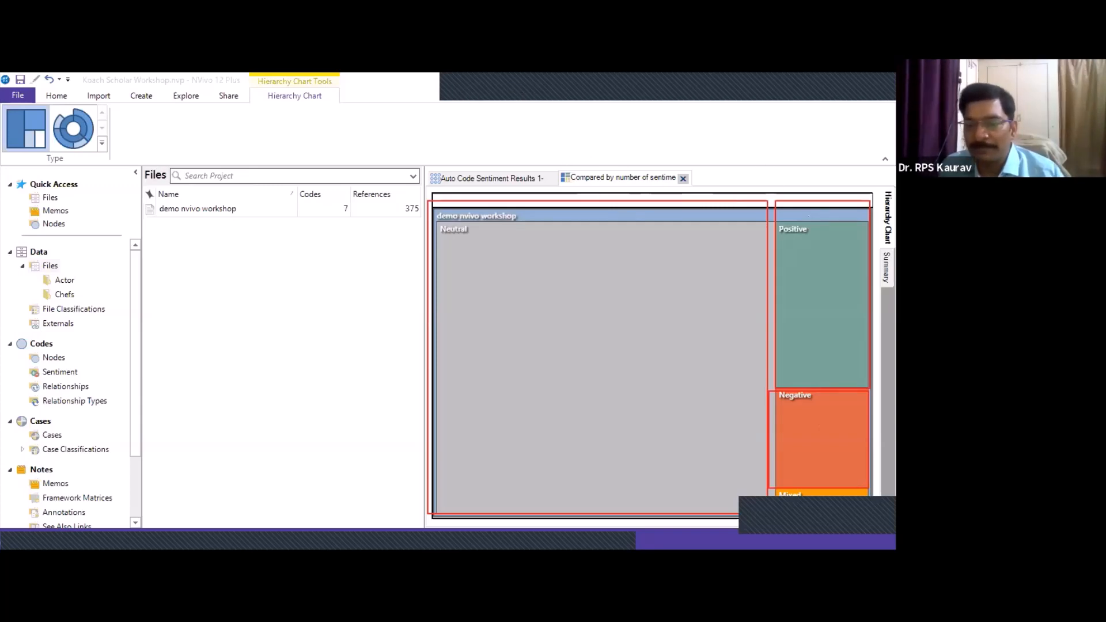
Compare the sentiment summary, node matrix and hierarchy chart, and widen the summary's Codes column to show the full names.
{"action": "left_click", "coordinate": [887, 267]}
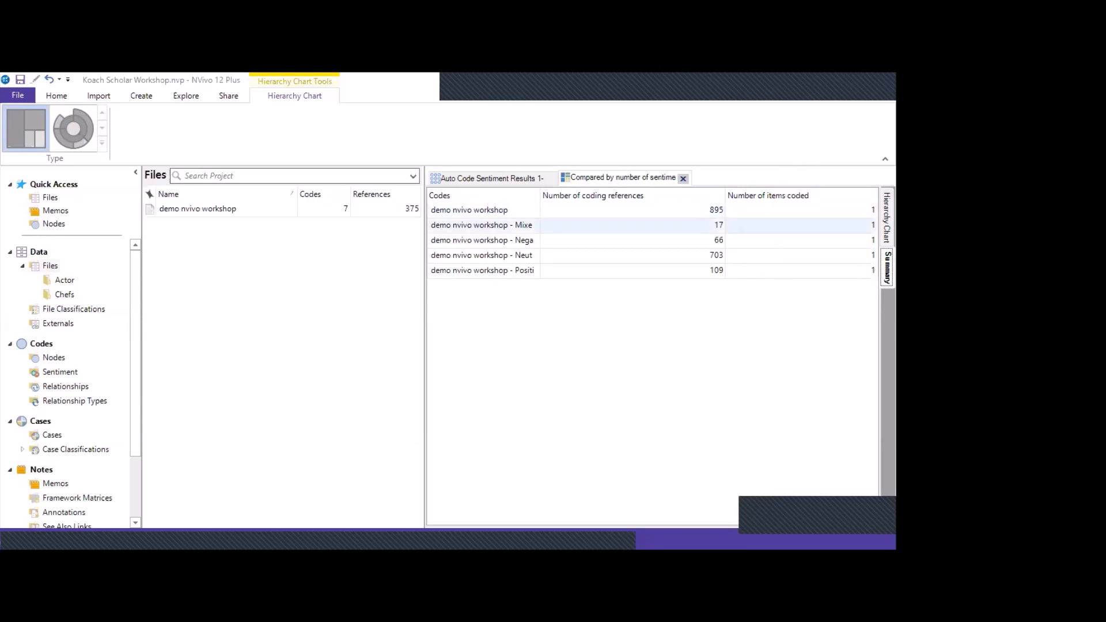
{"action": "left_click", "coordinate": [504, 180]}
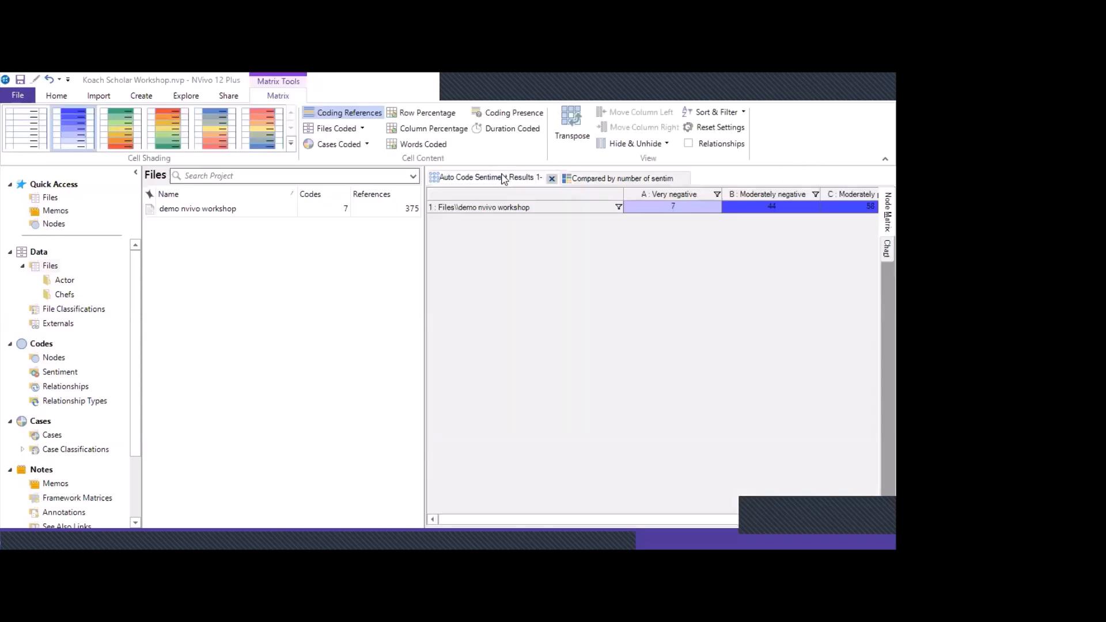
{"action": "left_click", "coordinate": [597, 178]}
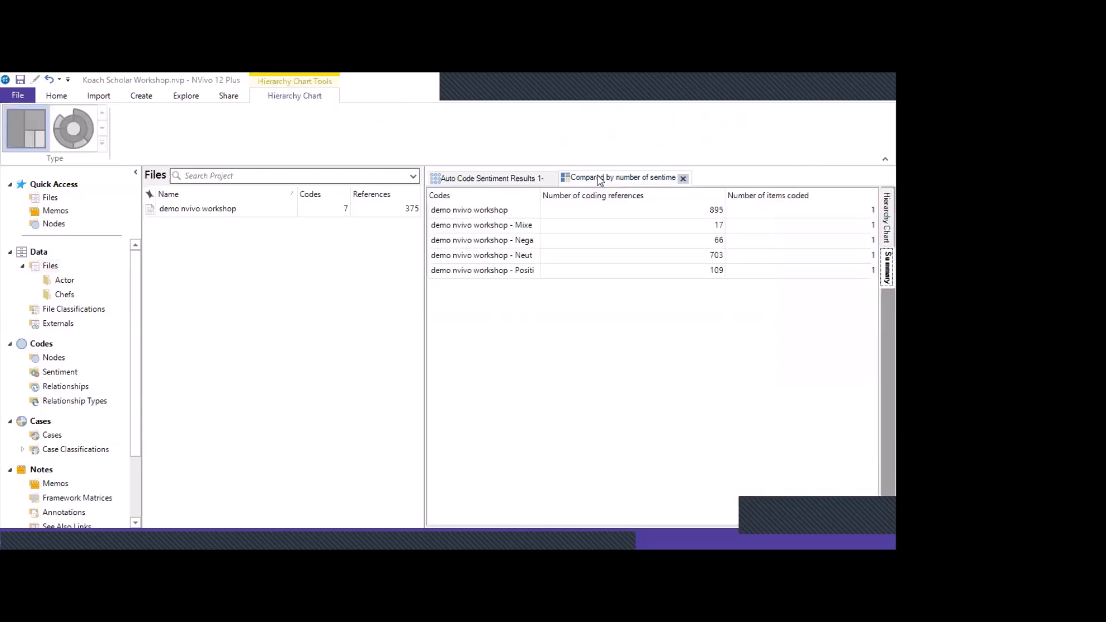
{"action": "left_click", "coordinate": [885, 218]}
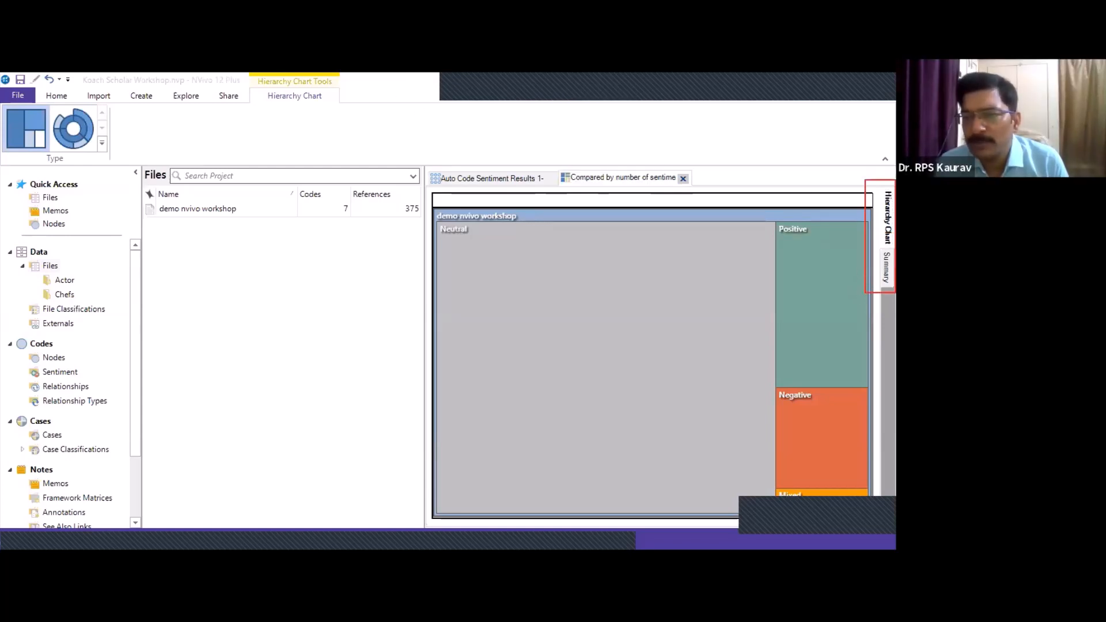
{"action": "left_click", "coordinate": [887, 268]}
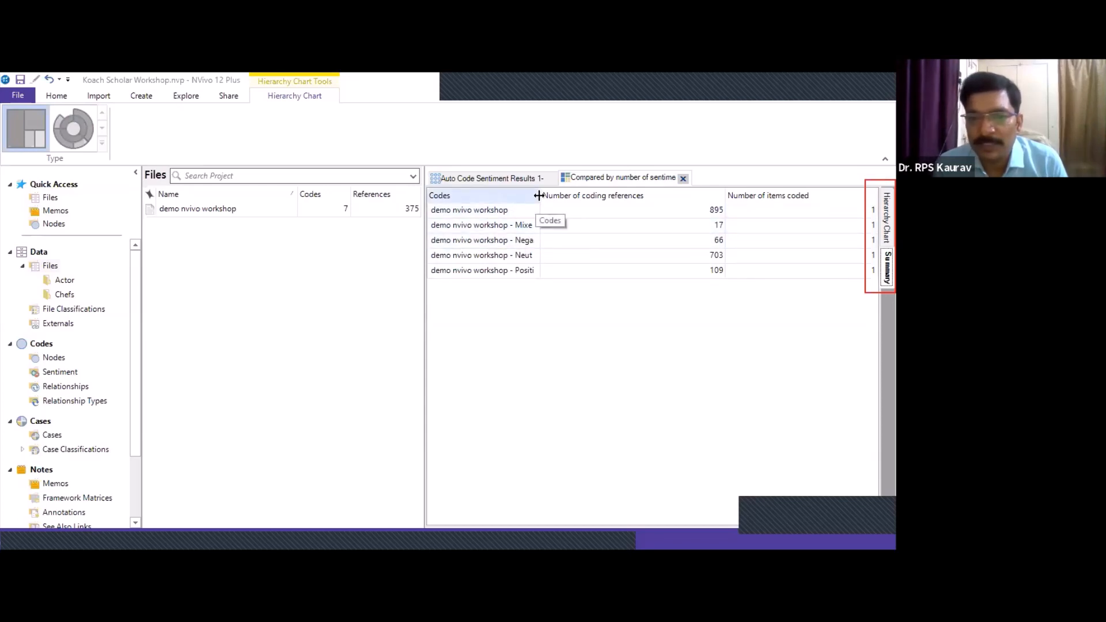
{"action": "left_click_drag", "start_coordinate": [538, 195], "coordinate": [577, 195]}
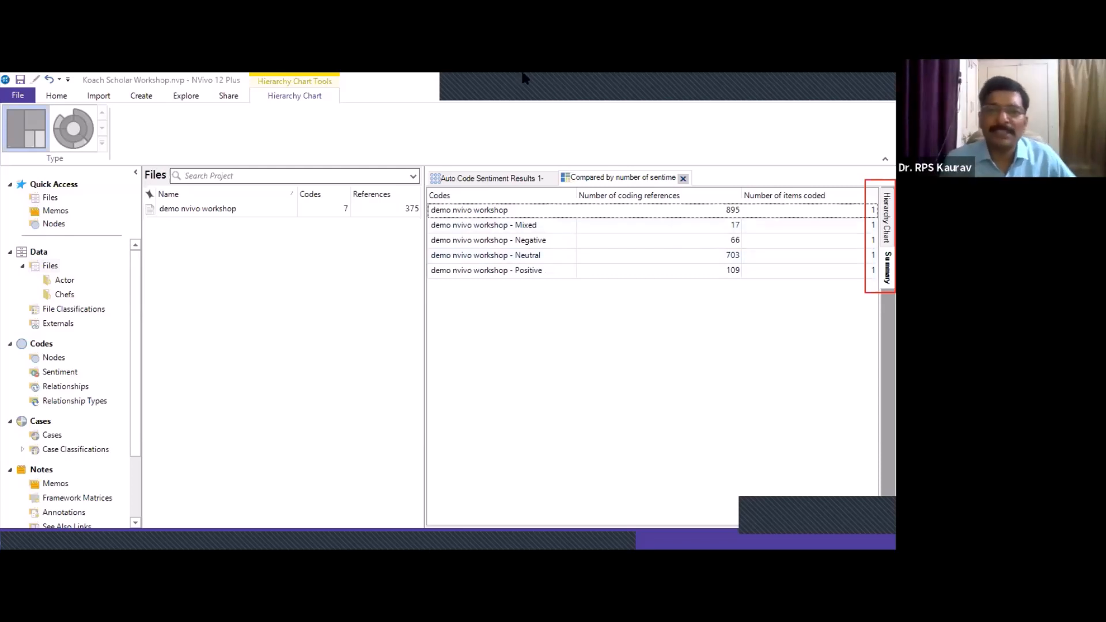
Write the screen annotation "lexical" in the empty area below the file list, and clear all annotations.
{"action": "left_click", "coordinate": [201, 364]}
{"action": "type", "text": "lexical"}
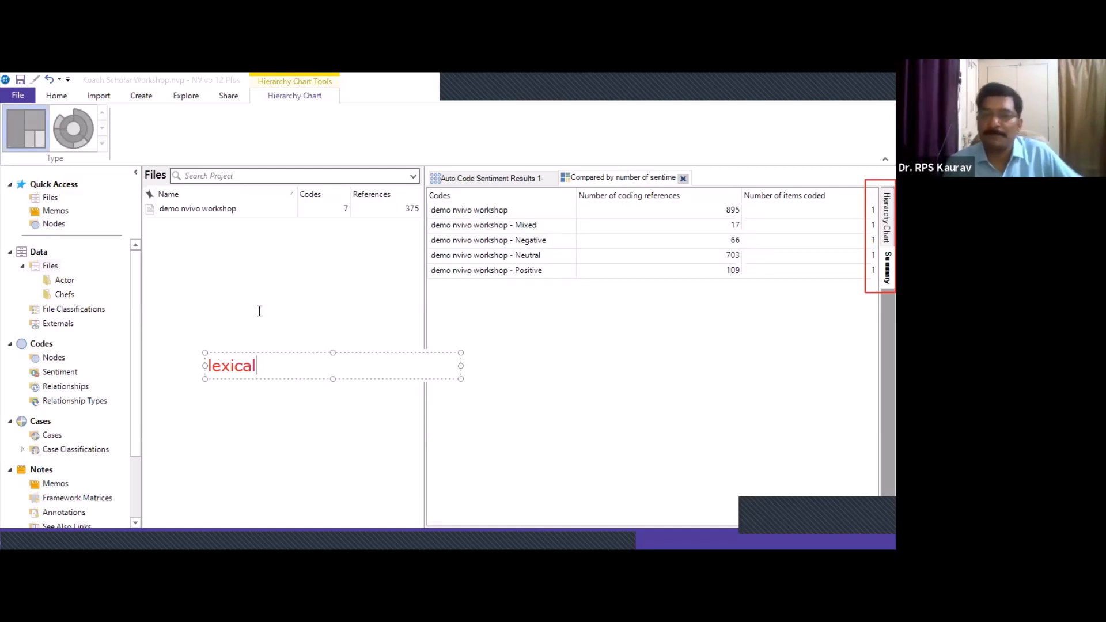
{"action": "left_click", "coordinate": [831, 99]}
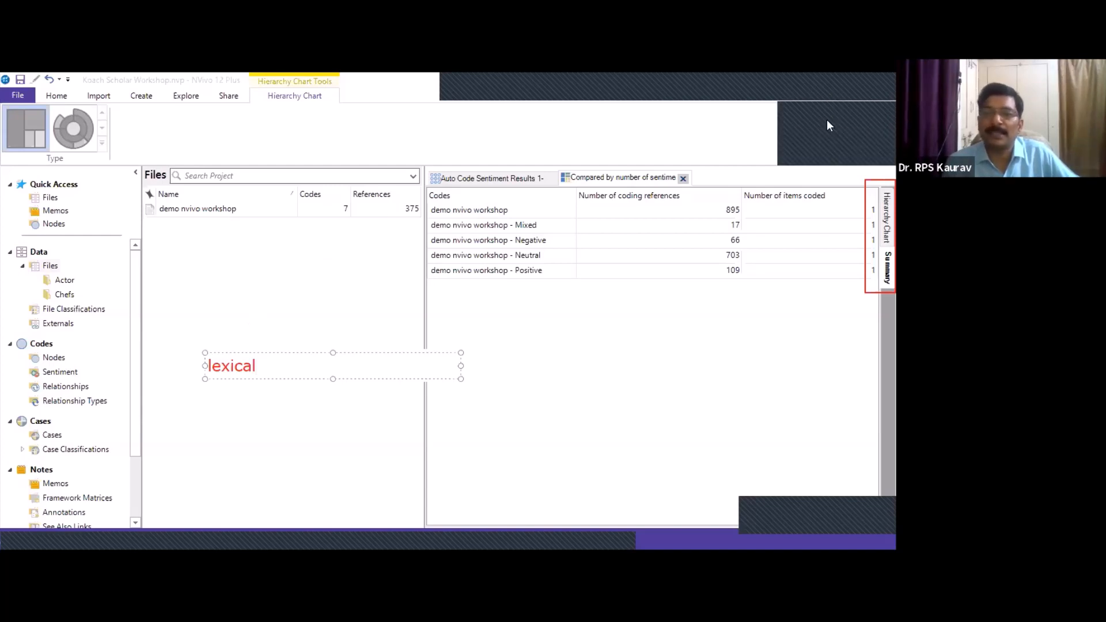
{"action": "left_click", "coordinate": [828, 121]}
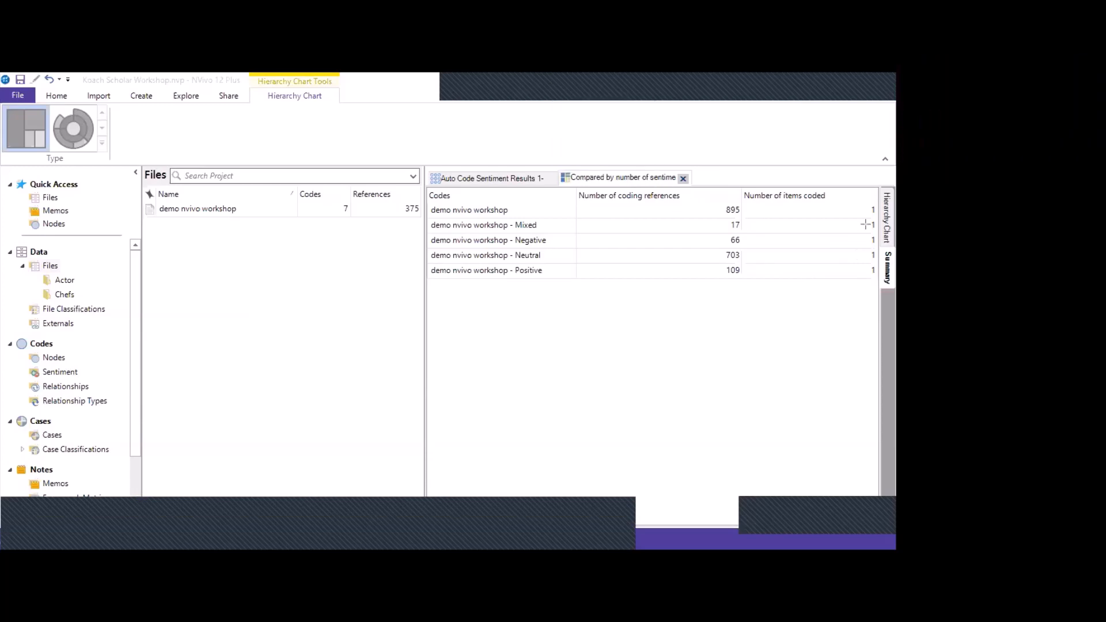
Outline the two sentiment result headings in red, view the hierarchy chart again and bring up the auto code sentiment matrix.
{"action": "mouse_move", "coordinate": [422, 158]}
{"action": "left_mouse_down"}
{"action": "mouse_move", "coordinate": [634, 197]}
{"action": "mouse_move", "coordinate": [711, 192]}
{"action": "left_mouse_up"}
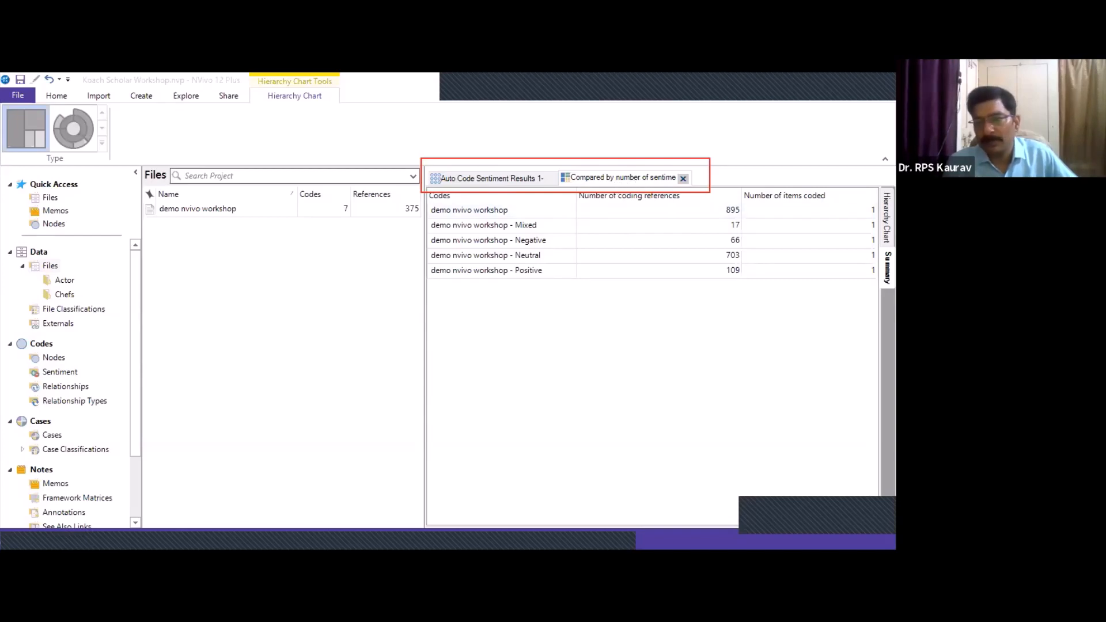
{"action": "left_click", "coordinate": [888, 217]}
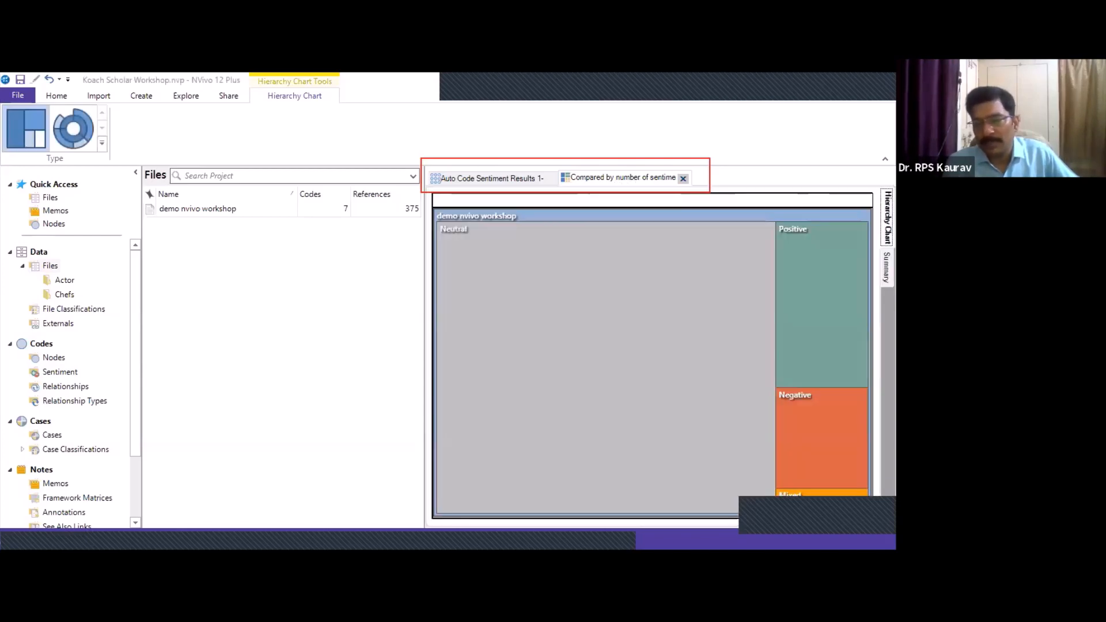
{"action": "left_click", "coordinate": [513, 183]}
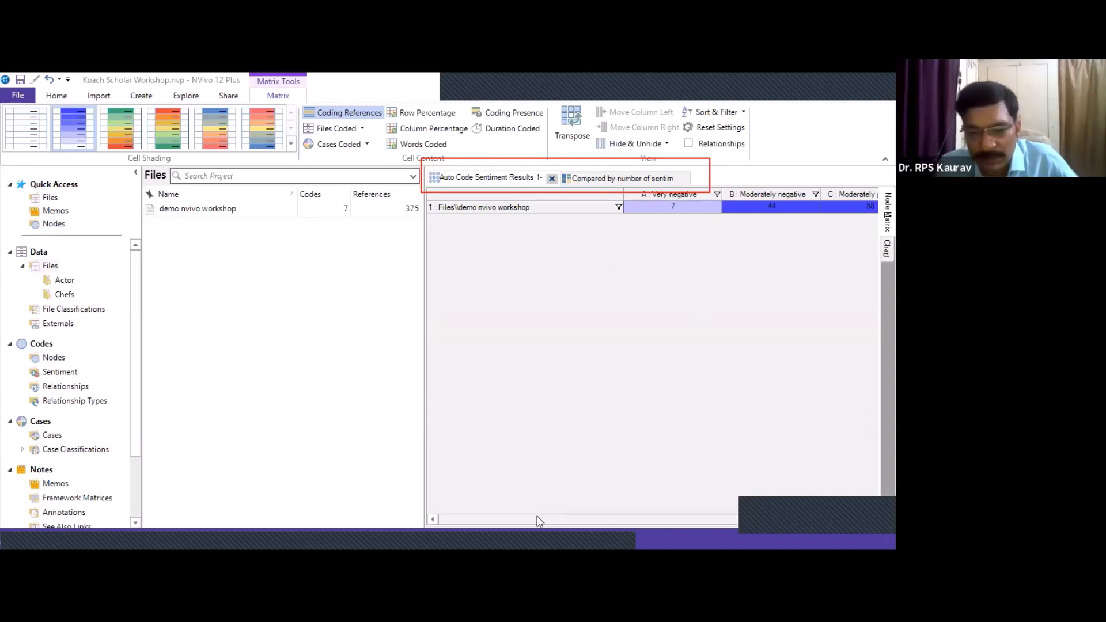
{"action": "left_click_drag", "start_coordinate": [537, 521], "coordinate": [512, 524]}
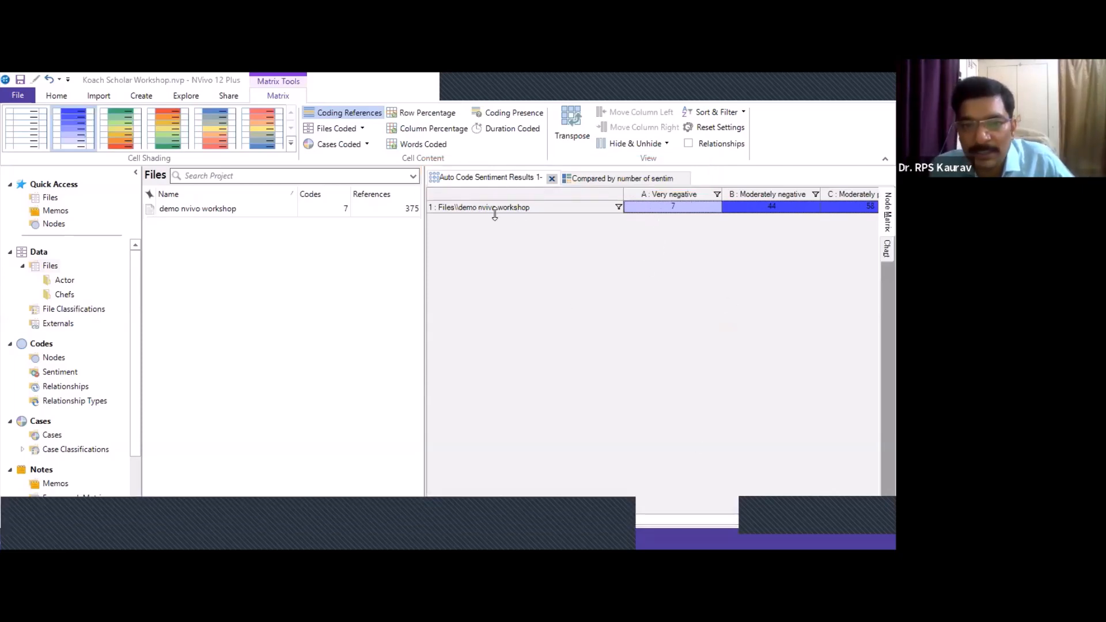
Read through the references coded as Moderately negative in the sentiment matrix, and close them.
{"action": "left_click", "coordinate": [748, 207]}
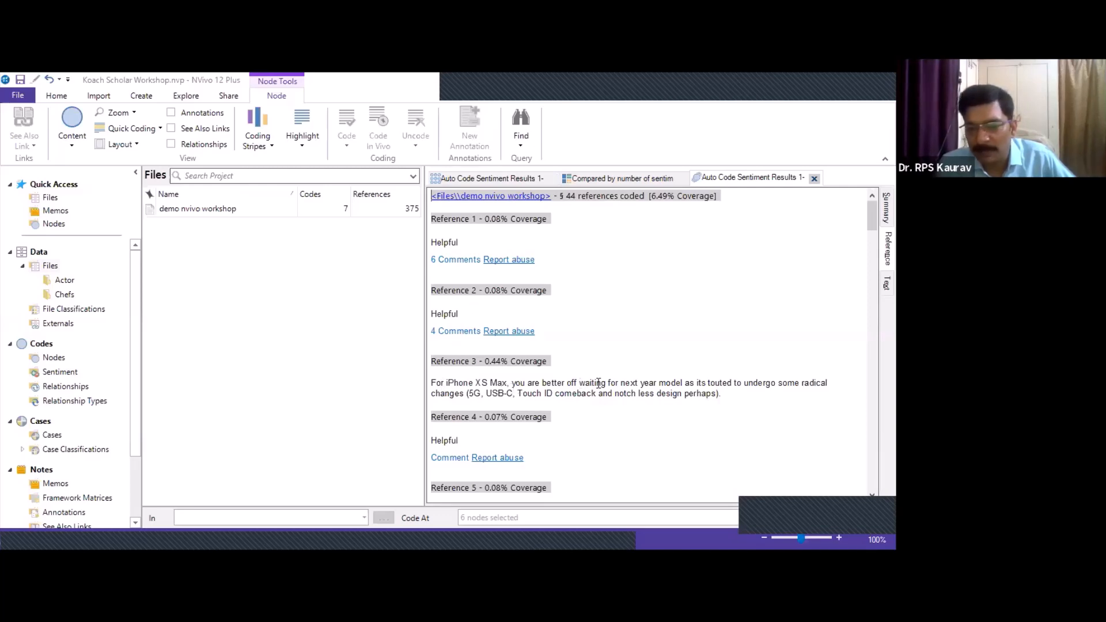
{"action": "scroll", "coordinate": [655, 369], "scroll_direction": "down", "scroll_amount": 2}
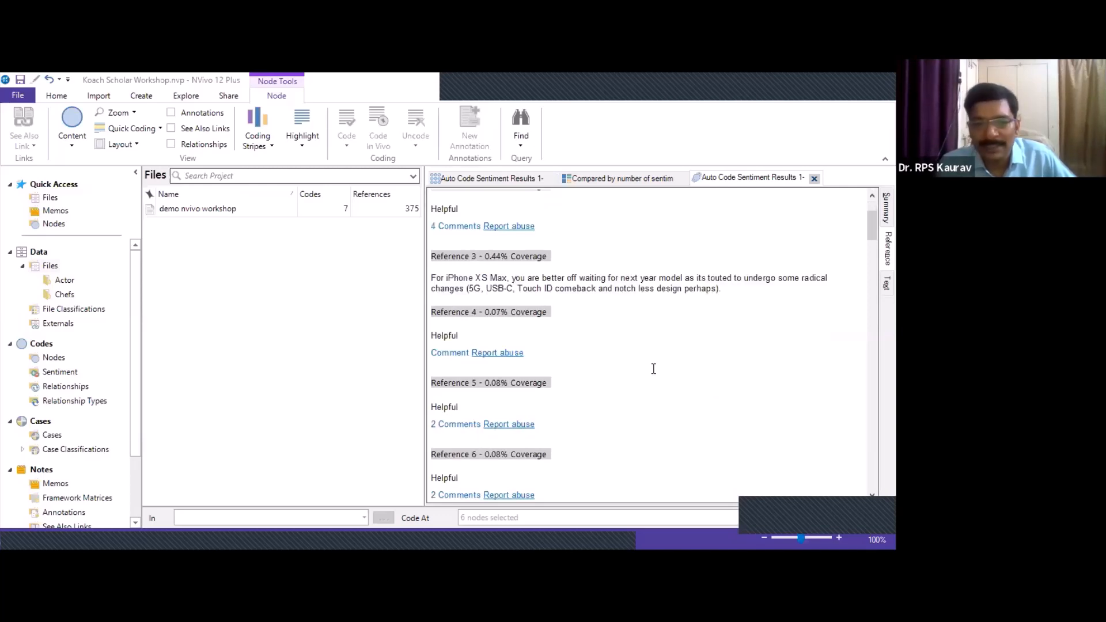
{"action": "scroll", "coordinate": [649, 370], "scroll_direction": "down", "scroll_amount": 2}
{"action": "scroll", "coordinate": [648, 370], "scroll_direction": "down", "scroll_amount": 5}
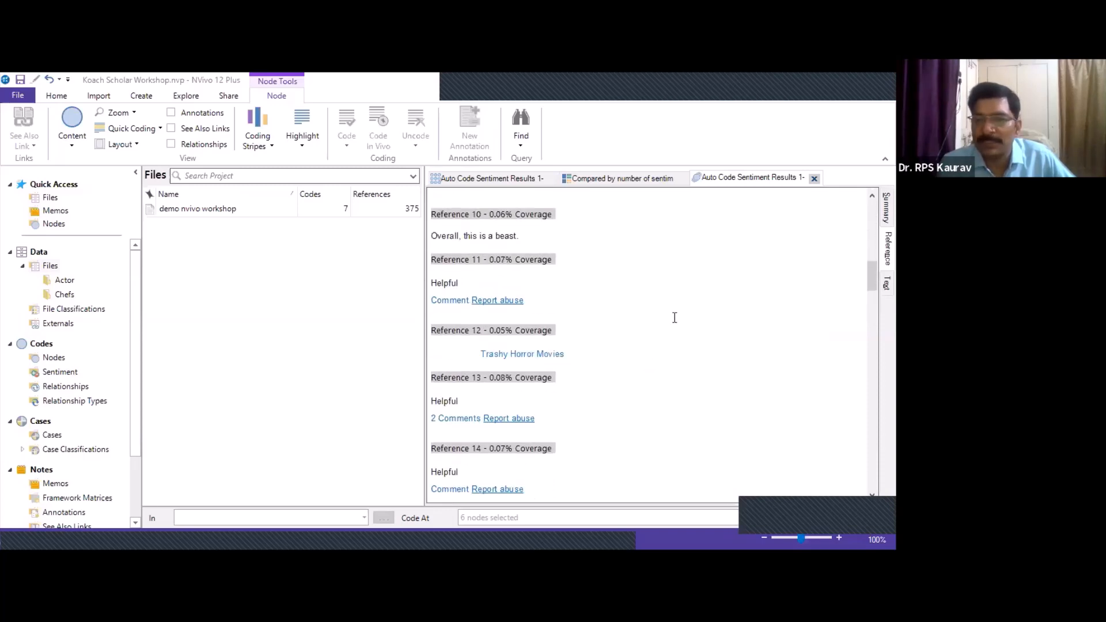
{"action": "scroll", "coordinate": [674, 310], "scroll_direction": "down", "scroll_amount": 1}
{"action": "scroll", "coordinate": [675, 310], "scroll_direction": "down", "scroll_amount": 3}
{"action": "scroll", "coordinate": [675, 310], "scroll_direction": "down", "scroll_amount": 2}
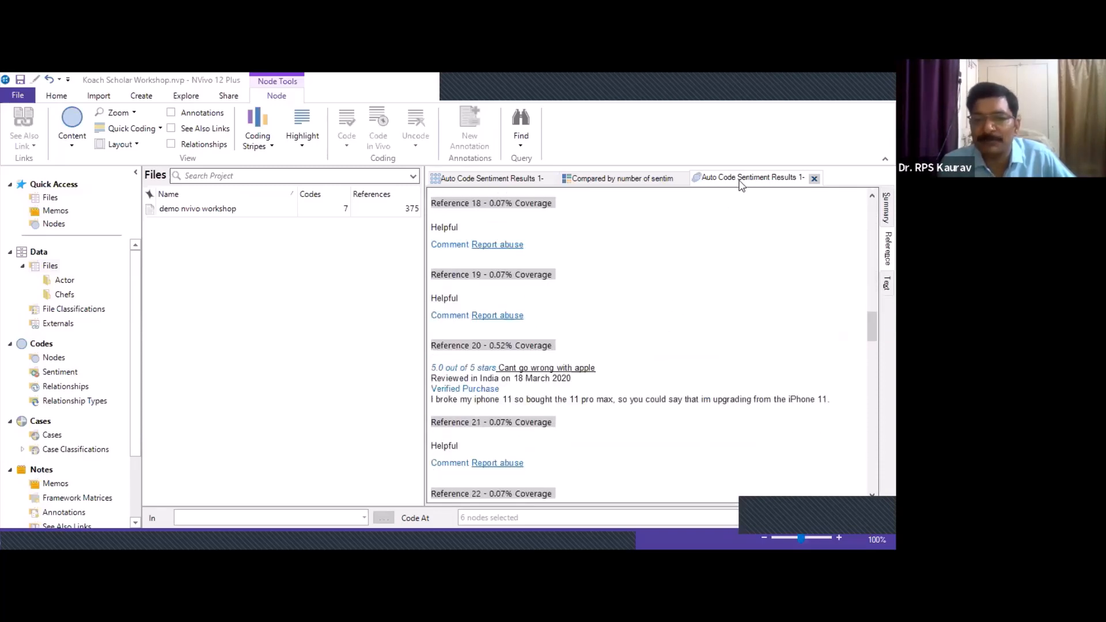
{"action": "left_click", "coordinate": [814, 179]}
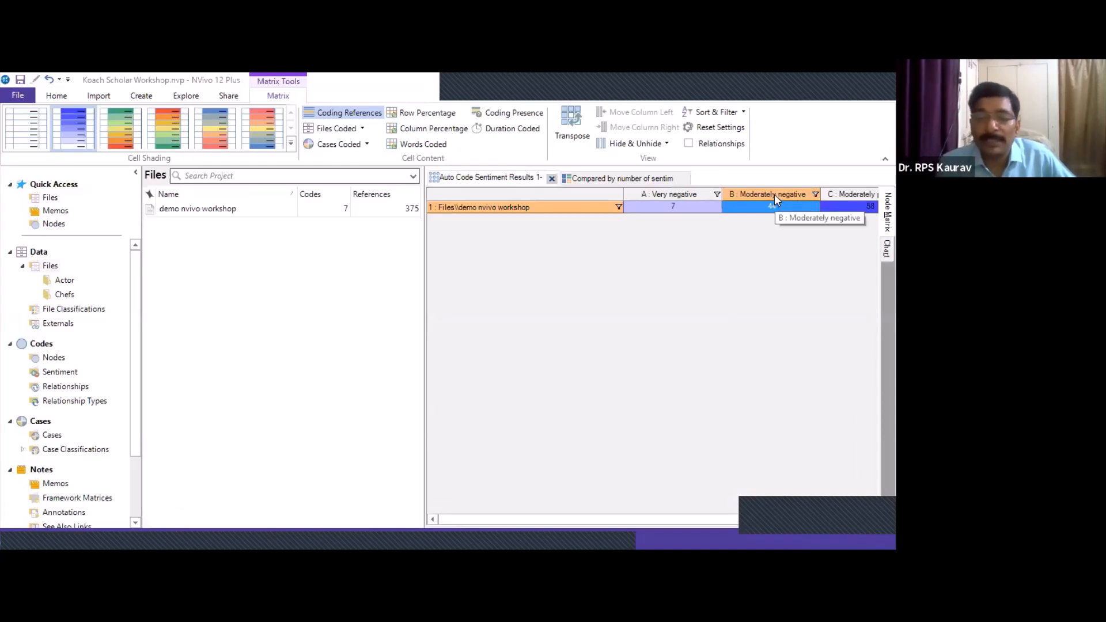
Open the references coded as Moderately positive in the sentiment matrix and read through them.
{"action": "left_click_drag", "start_coordinate": [570, 525], "coordinate": [669, 531]}
{"action": "left_click", "coordinate": [731, 206]}
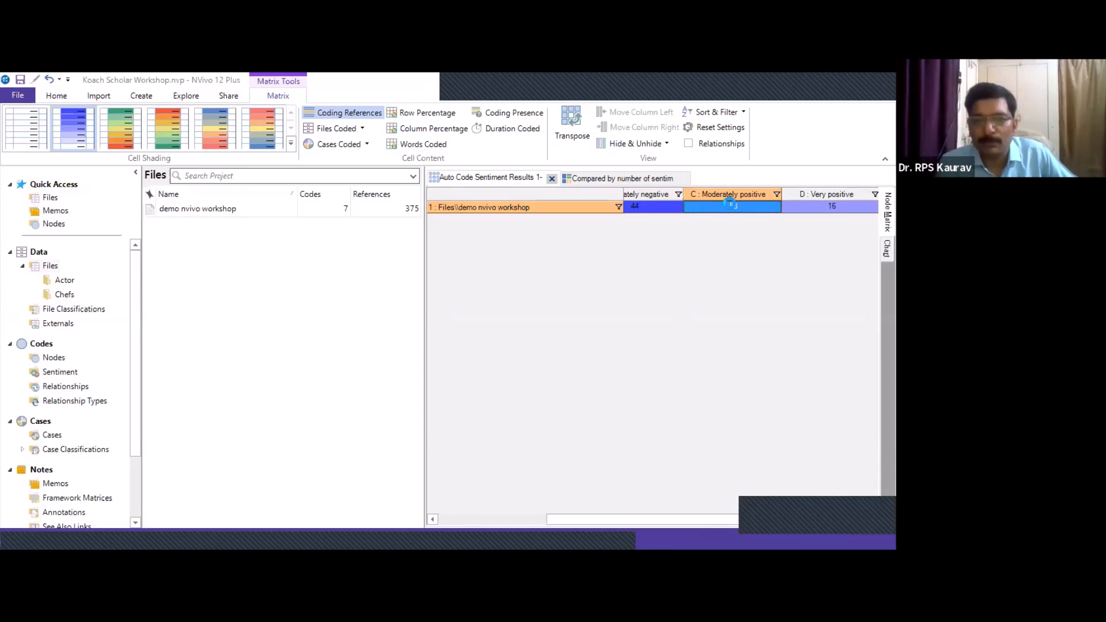
{"action": "double_click", "coordinate": [731, 206]}
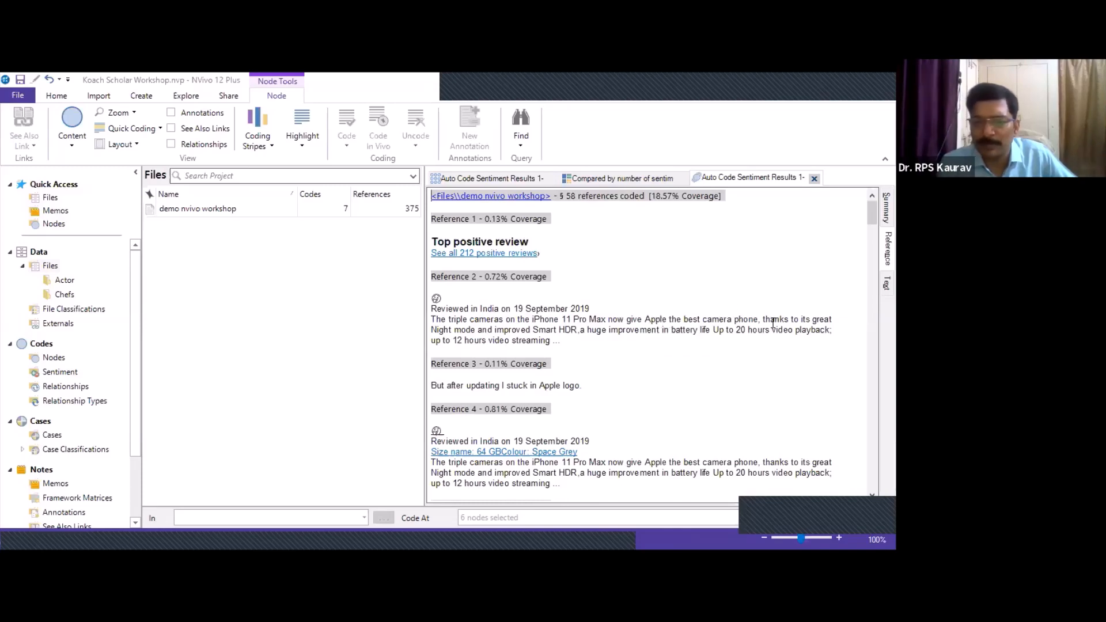
{"action": "scroll", "coordinate": [752, 339], "scroll_direction": "down", "scroll_amount": 15}
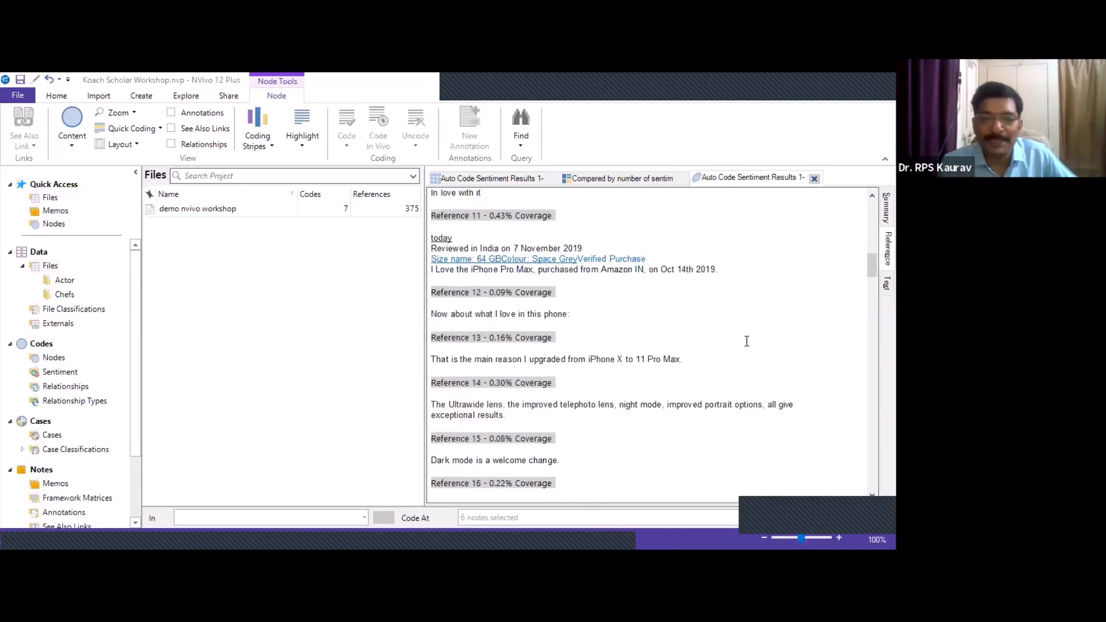
{"action": "scroll", "coordinate": [746, 343], "scroll_direction": "down", "scroll_amount": 15}
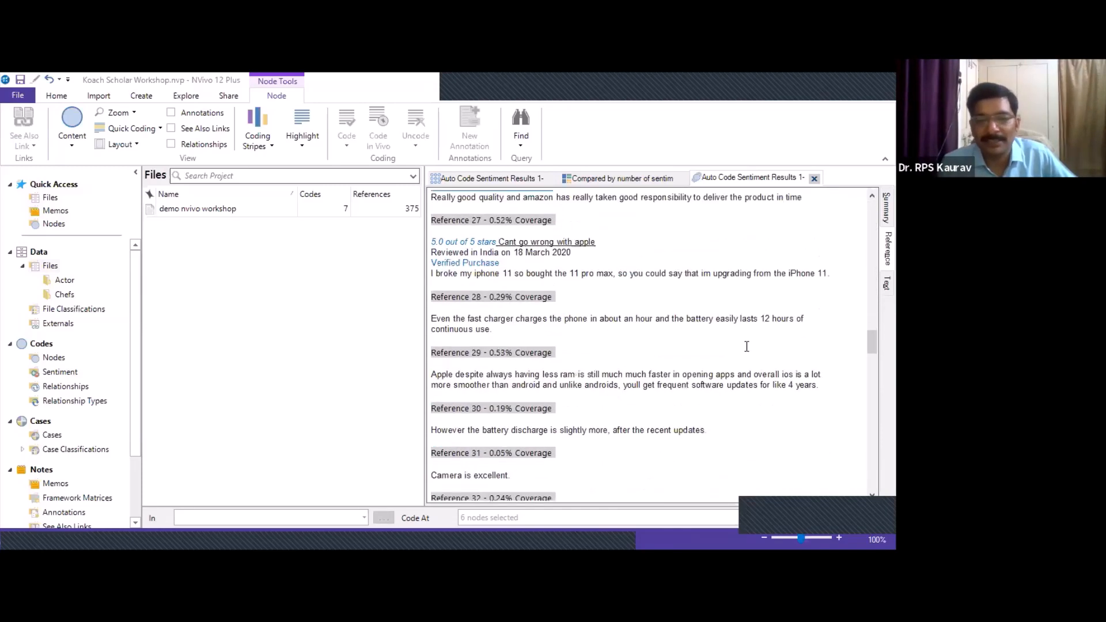
Review the rest of the references coded as Moderately positive, return to the first one and close them.
{"action": "scroll", "coordinate": [747, 347], "scroll_direction": "down", "scroll_amount": 5}
{"action": "scroll", "coordinate": [755, 341], "scroll_direction": "up", "scroll_amount": 12}
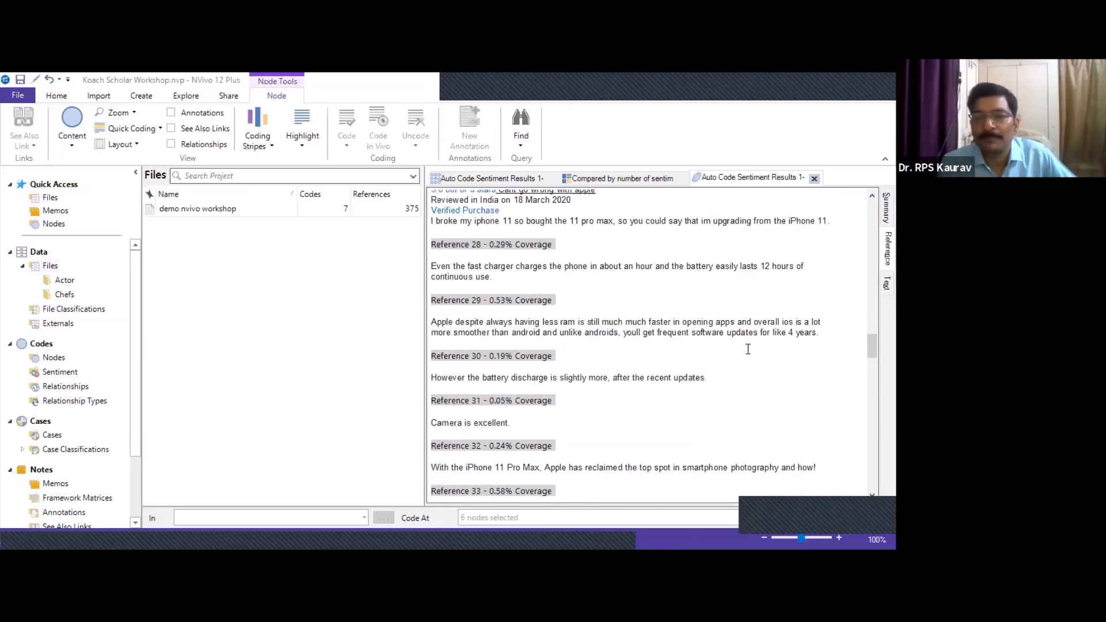
{"action": "scroll", "coordinate": [757, 339], "scroll_direction": "up", "scroll_amount": 10}
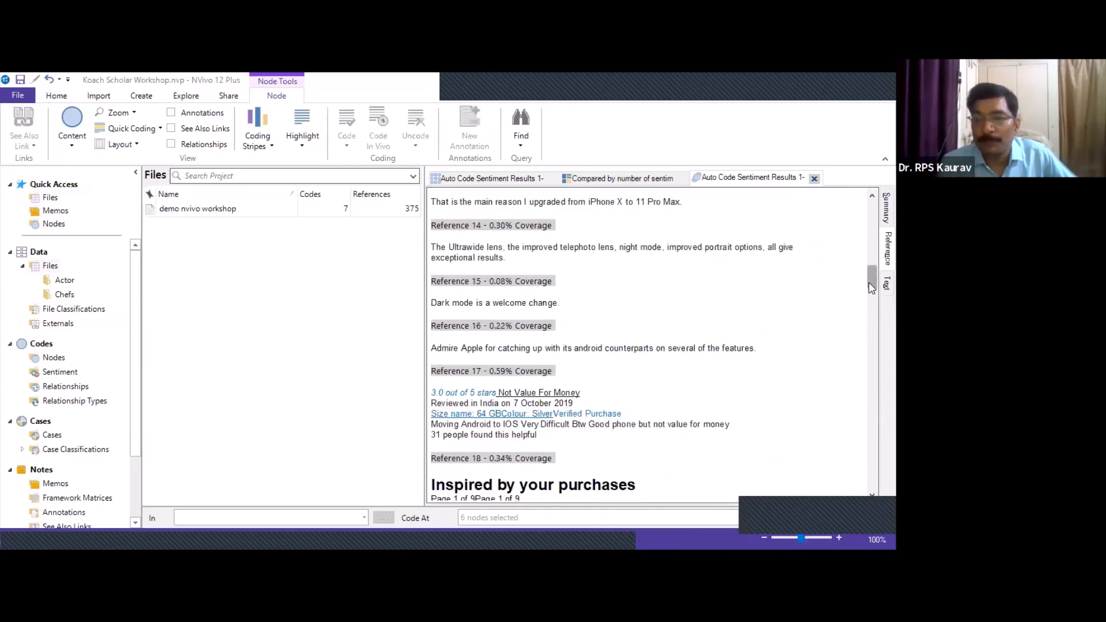
{"action": "scroll", "coordinate": [858, 243], "scroll_direction": "up", "scroll_amount": 4}
{"action": "scroll", "coordinate": [858, 244], "scroll_direction": "up", "scroll_amount": 8}
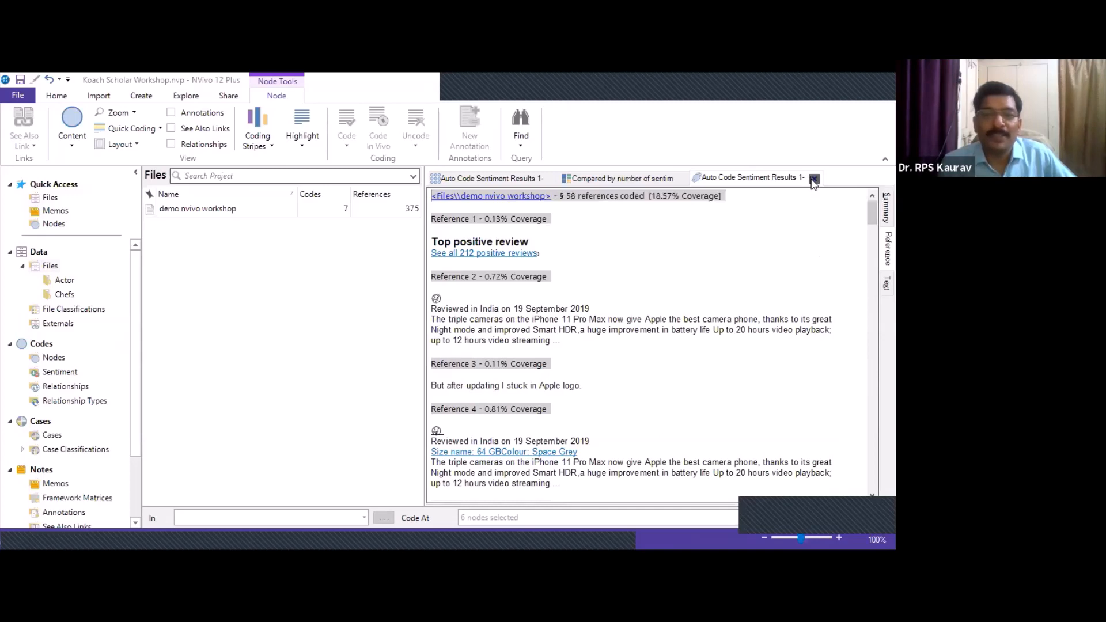
{"action": "left_click", "coordinate": [814, 178]}
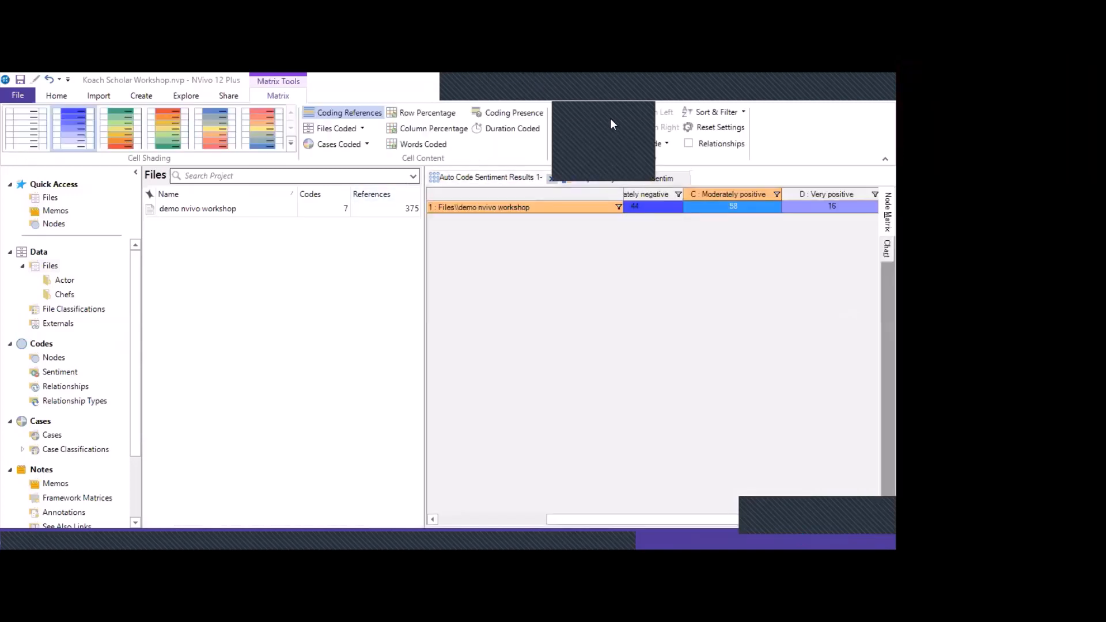
Outline in red the file's codes and references counts and the Chart view label of the sentiment matrix.
{"action": "mouse_move", "coordinate": [287, 180]}
{"action": "left_mouse_down"}
{"action": "mouse_move", "coordinate": [386, 229]}
{"action": "mouse_move", "coordinate": [420, 229]}
{"action": "left_mouse_up"}
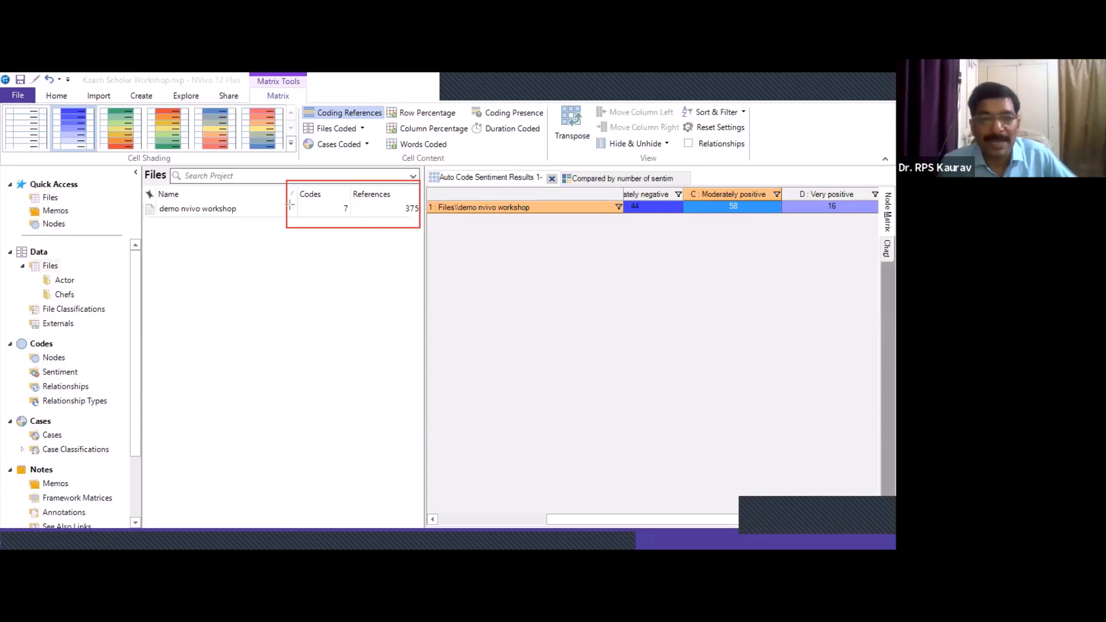
{"action": "left_click_drag", "start_coordinate": [333, 203], "coordinate": [420, 216]}
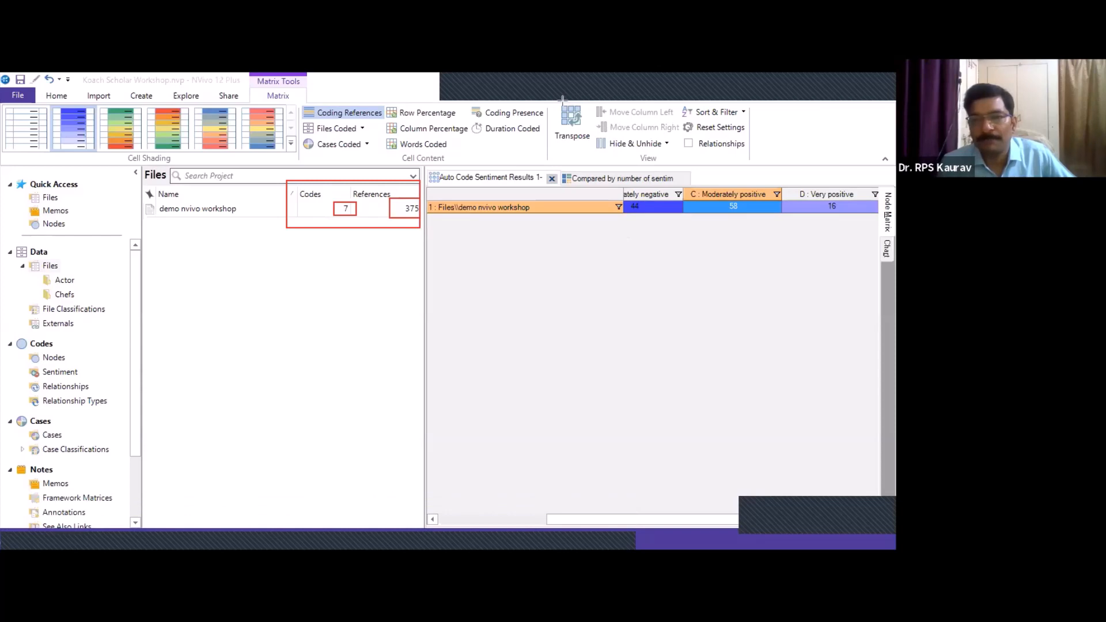
{"action": "left_click_drag", "start_coordinate": [868, 219], "coordinate": [895, 275]}
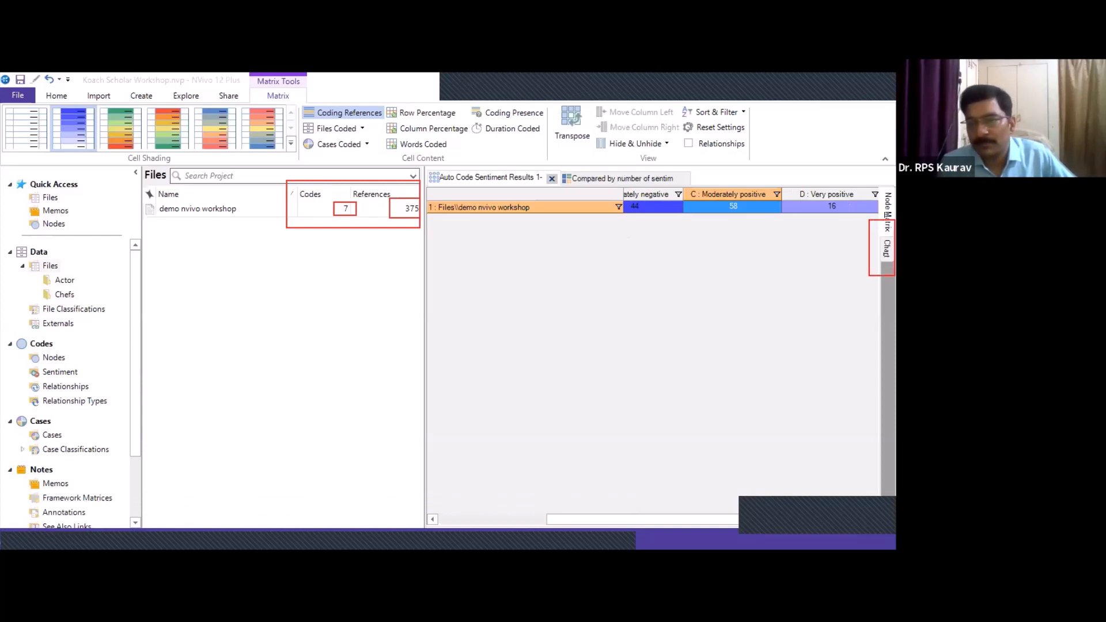
Show the sentiment matrix as a chart and rotate the 3D columns to an almost frontal view.
{"action": "left_click", "coordinate": [887, 249]}
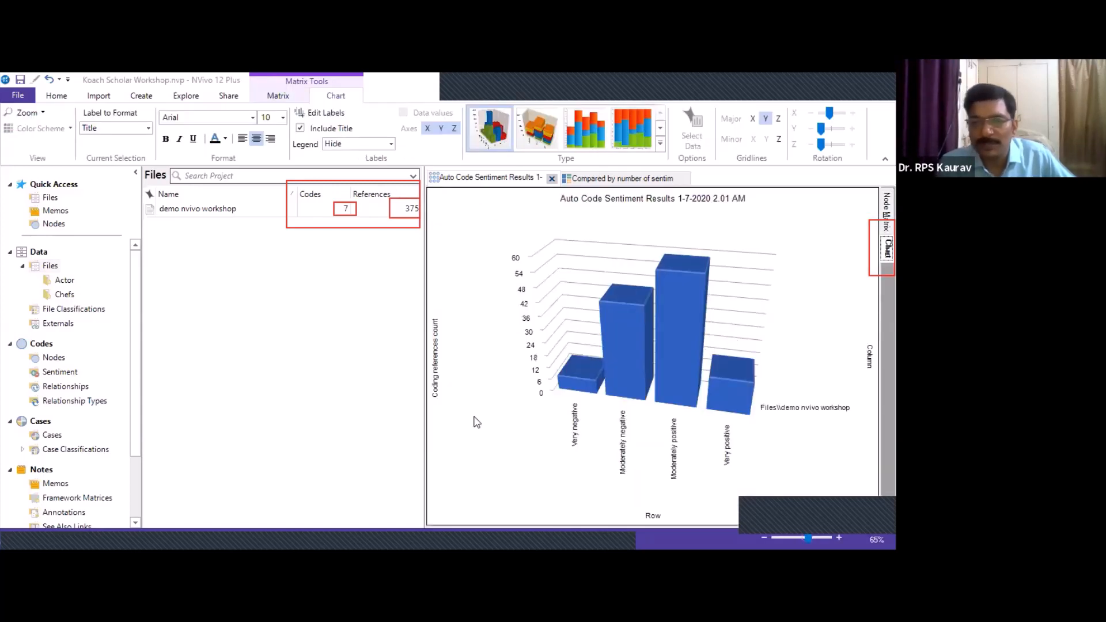
{"action": "left_click_drag", "start_coordinate": [482, 415], "coordinate": [676, 330]}
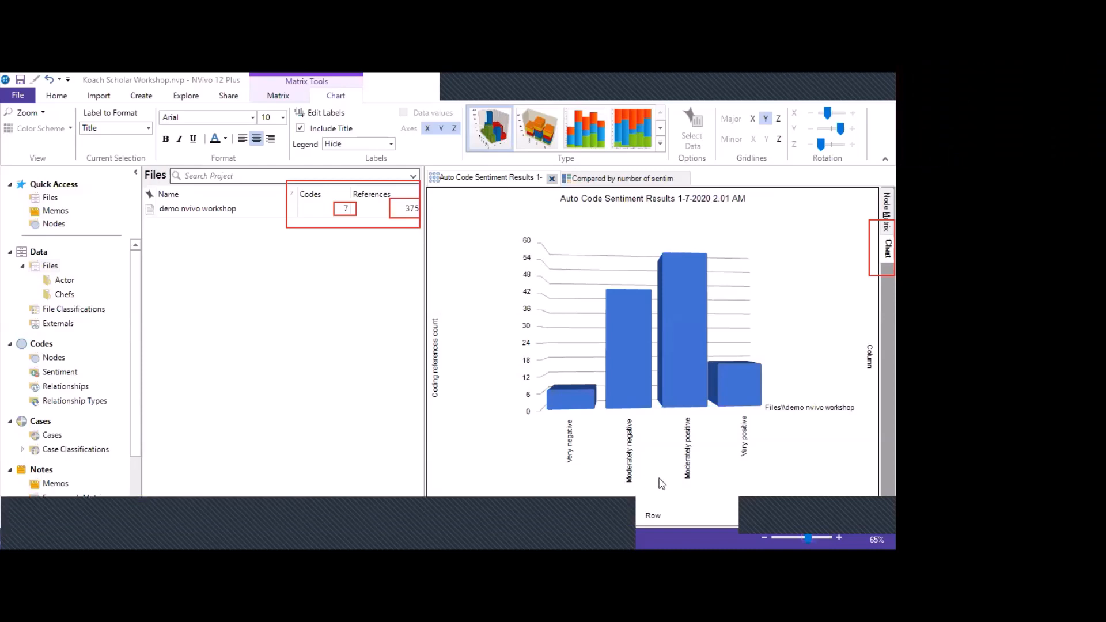
{"action": "left_click", "coordinate": [627, 519]}
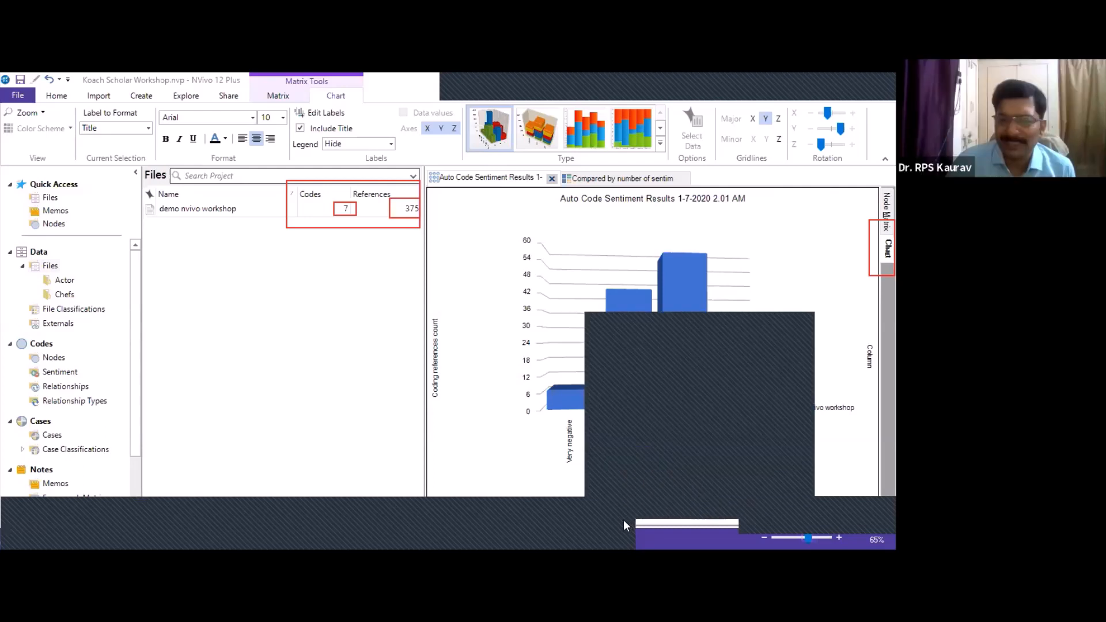
{"action": "left_click", "coordinate": [643, 326]}
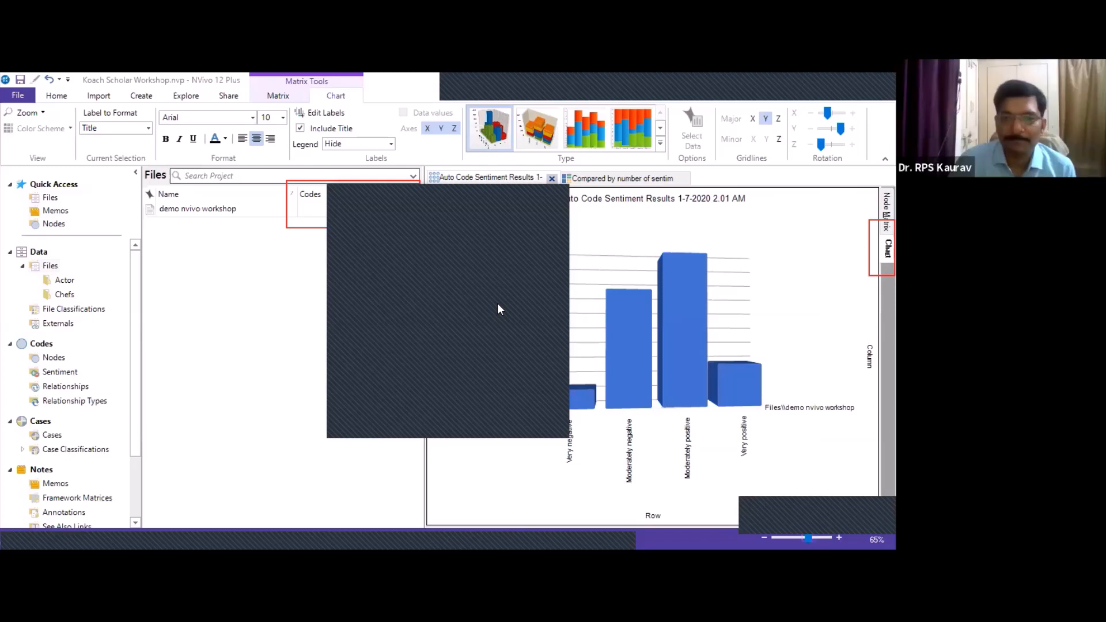
{"action": "left_click", "coordinate": [548, 189]}
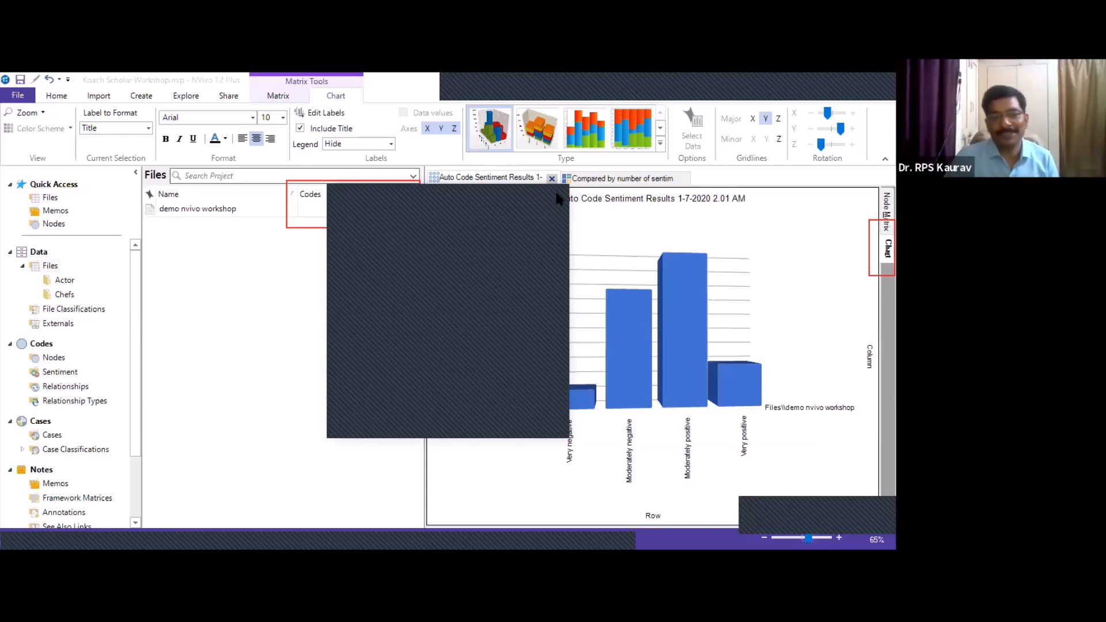
Close the sentiment results and look through the project's Nodes and Sentiment codes.
{"action": "left_click", "coordinate": [682, 179]}
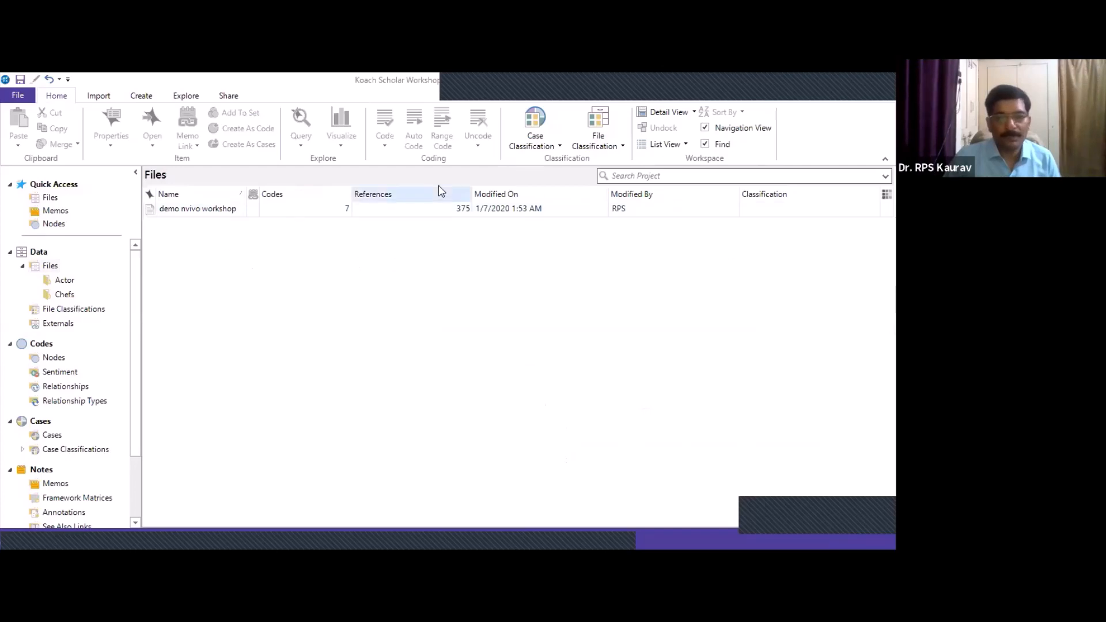
{"action": "left_click", "coordinate": [54, 358]}
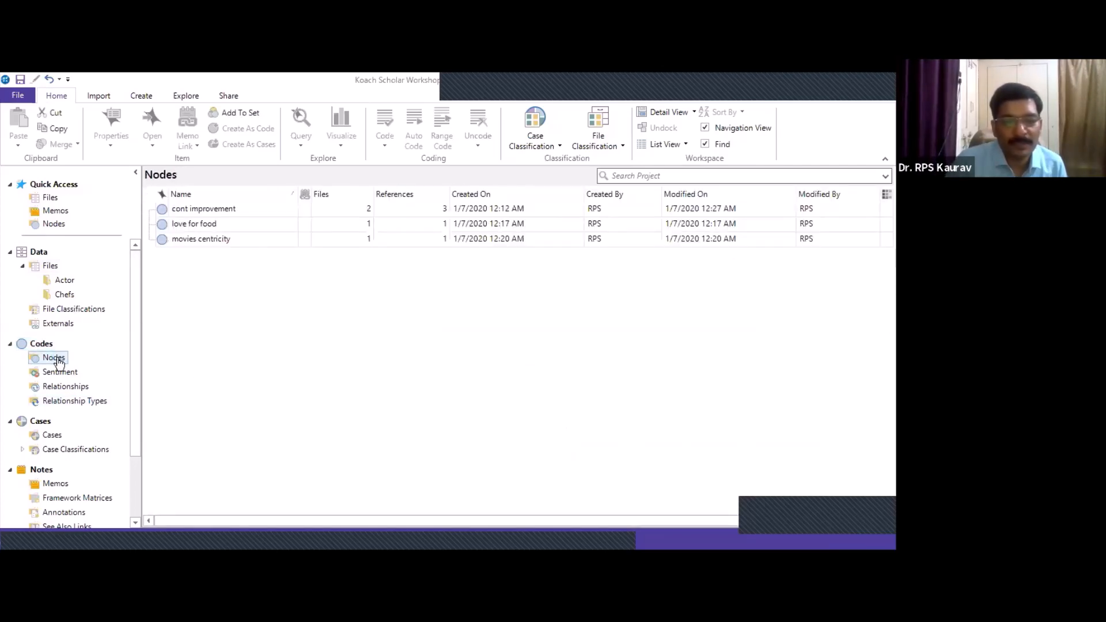
{"action": "left_click", "coordinate": [61, 372]}
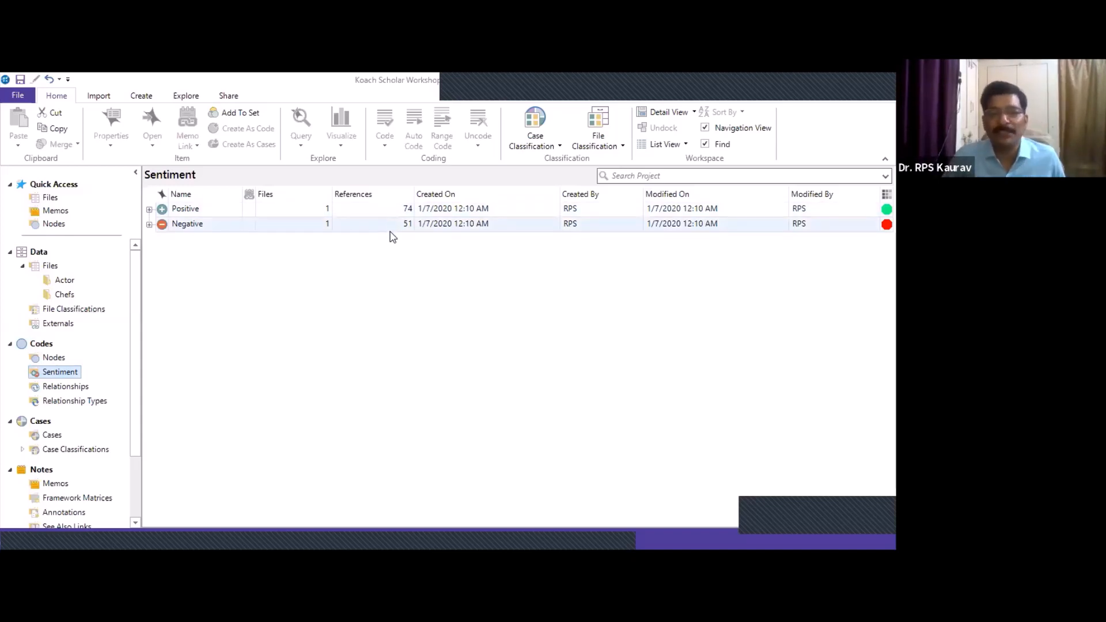
Start the Auto Code Wizard for the demo nvivo workshop file and choose to identify sentiment.
{"action": "left_click", "coordinate": [51, 266]}
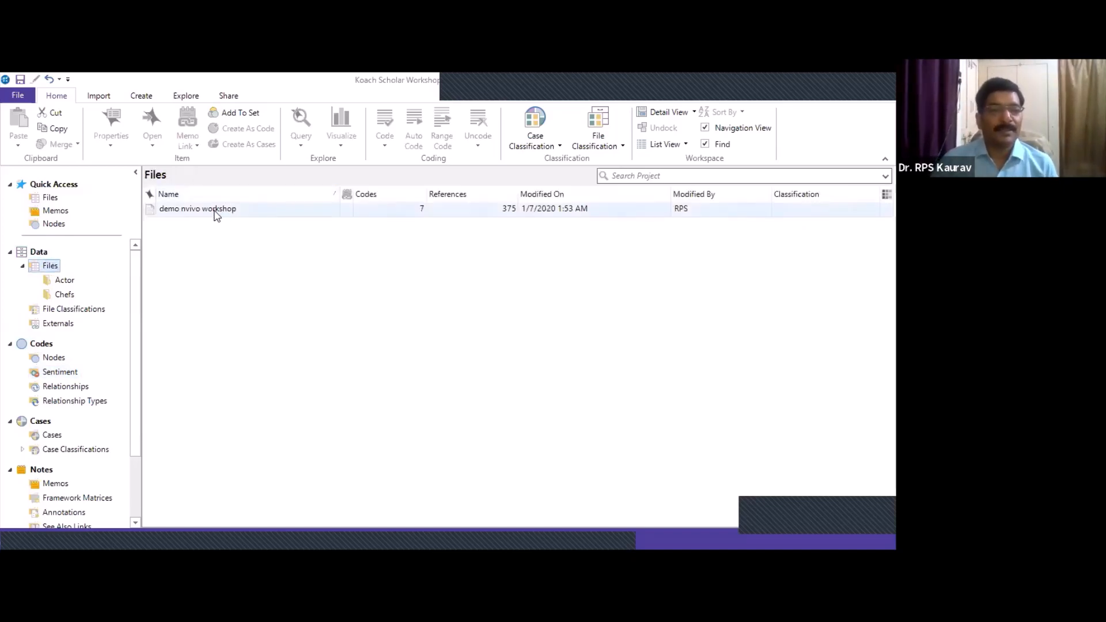
{"action": "left_click", "coordinate": [217, 210]}
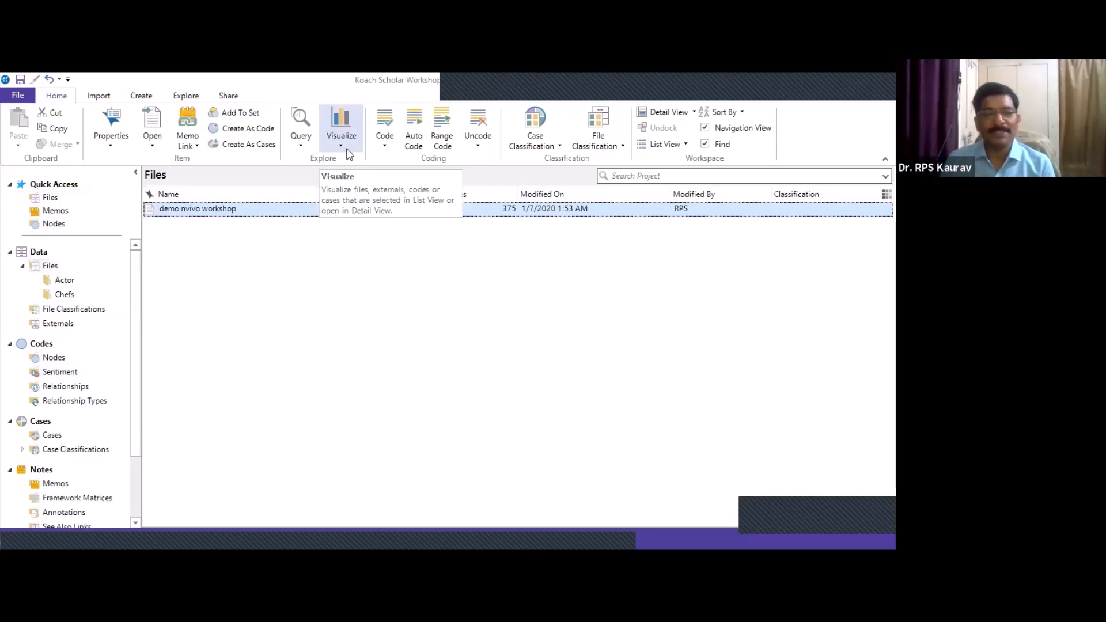
{"action": "right_click", "coordinate": [259, 206]}
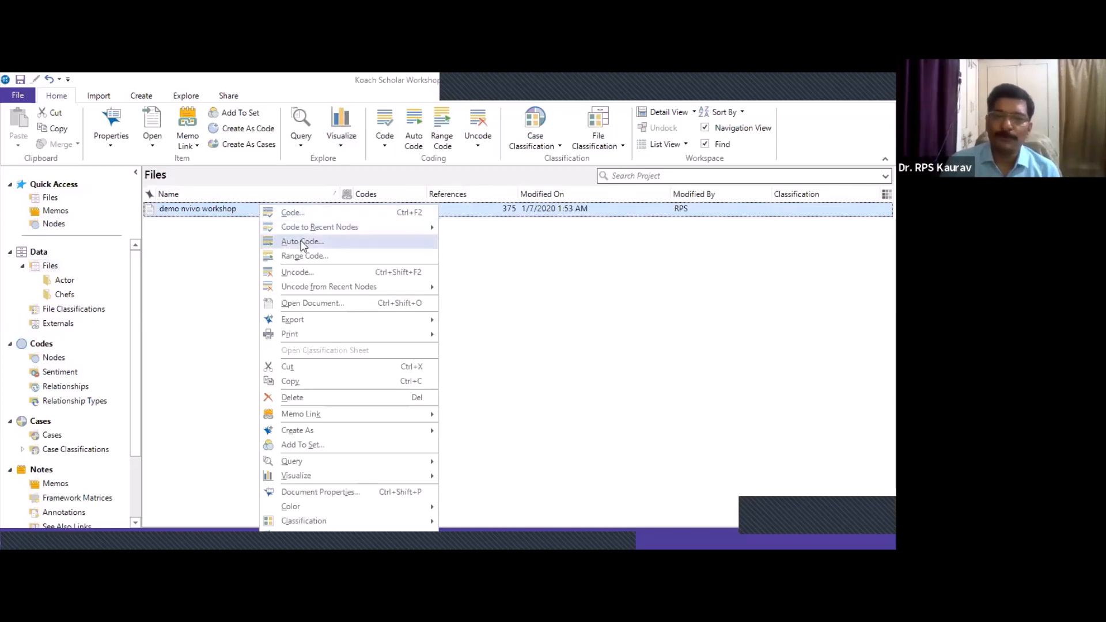
{"action": "left_click", "coordinate": [302, 242]}
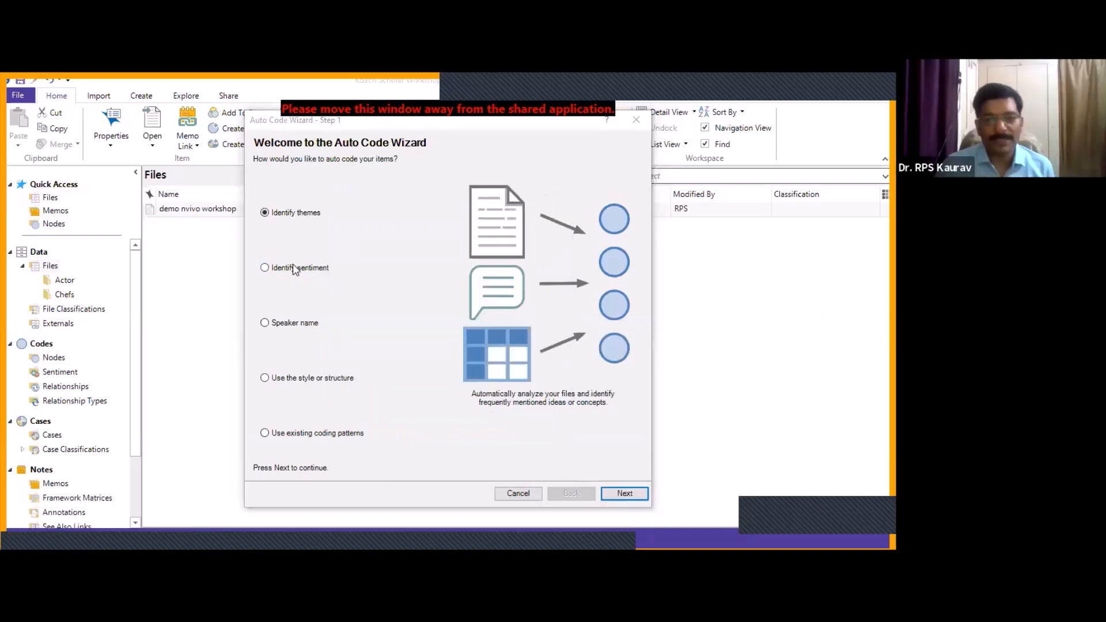
{"action": "left_click", "coordinate": [294, 269]}
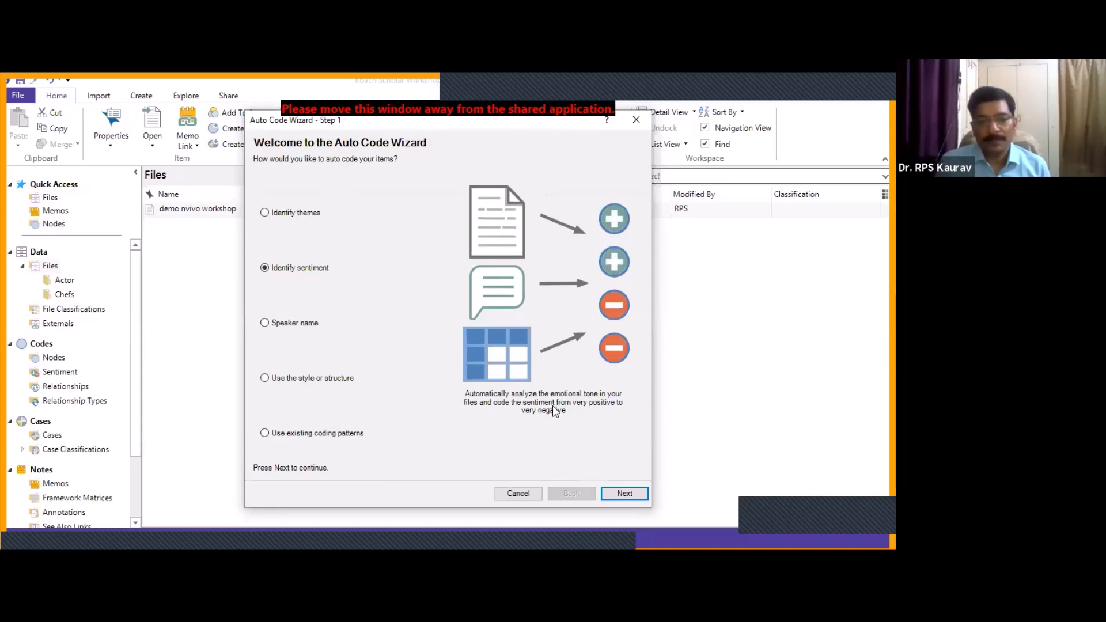
{"action": "left_click", "coordinate": [627, 495]}
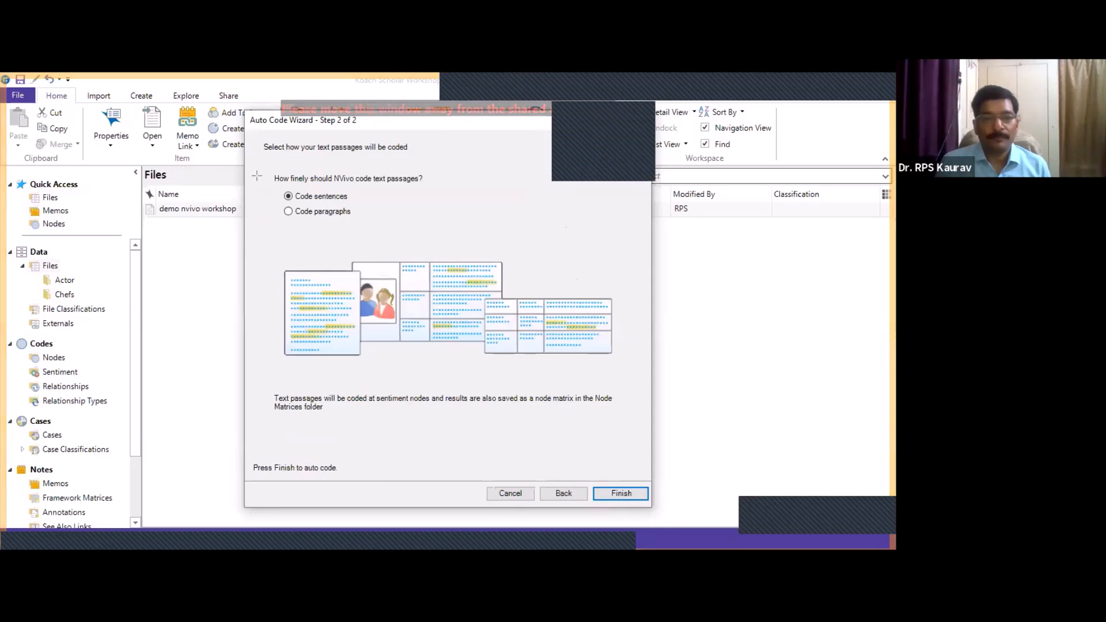
Outline and compare the sentence and paragraph coding options, keep Code sentences and run the sentiment auto coding.
{"action": "left_click_drag", "start_coordinate": [255, 176], "coordinate": [369, 227]}
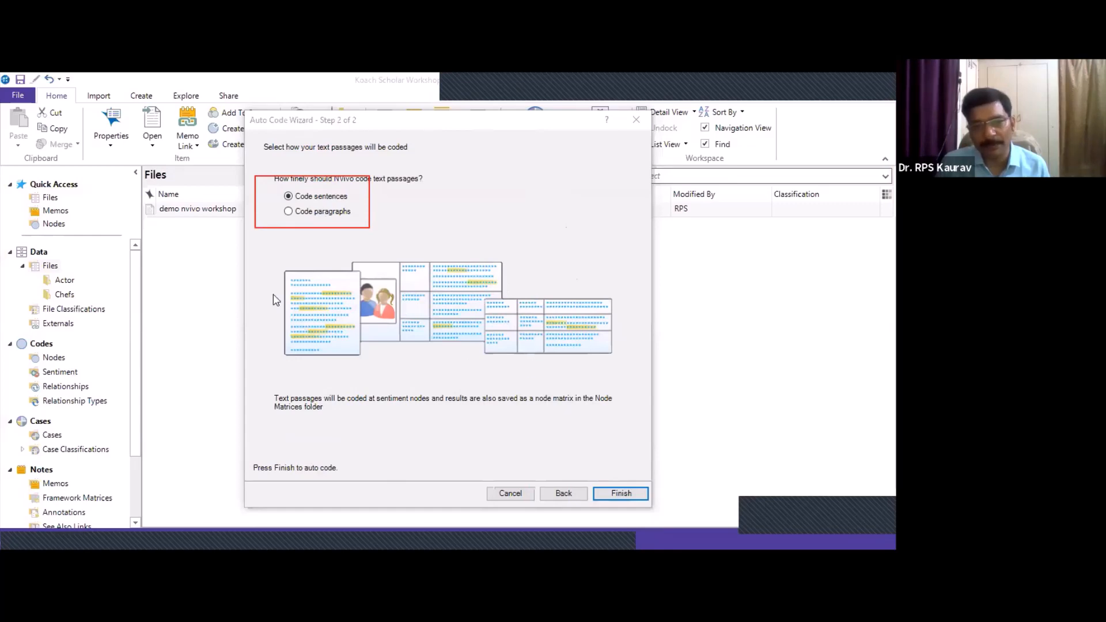
{"action": "left_click", "coordinate": [289, 212]}
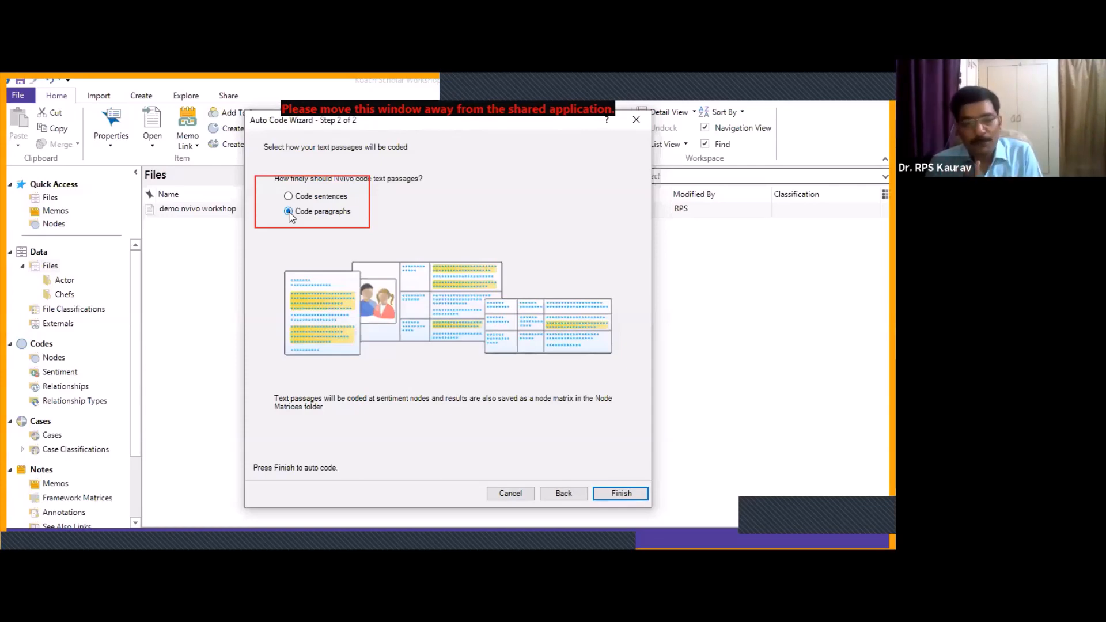
{"action": "left_click", "coordinate": [290, 197]}
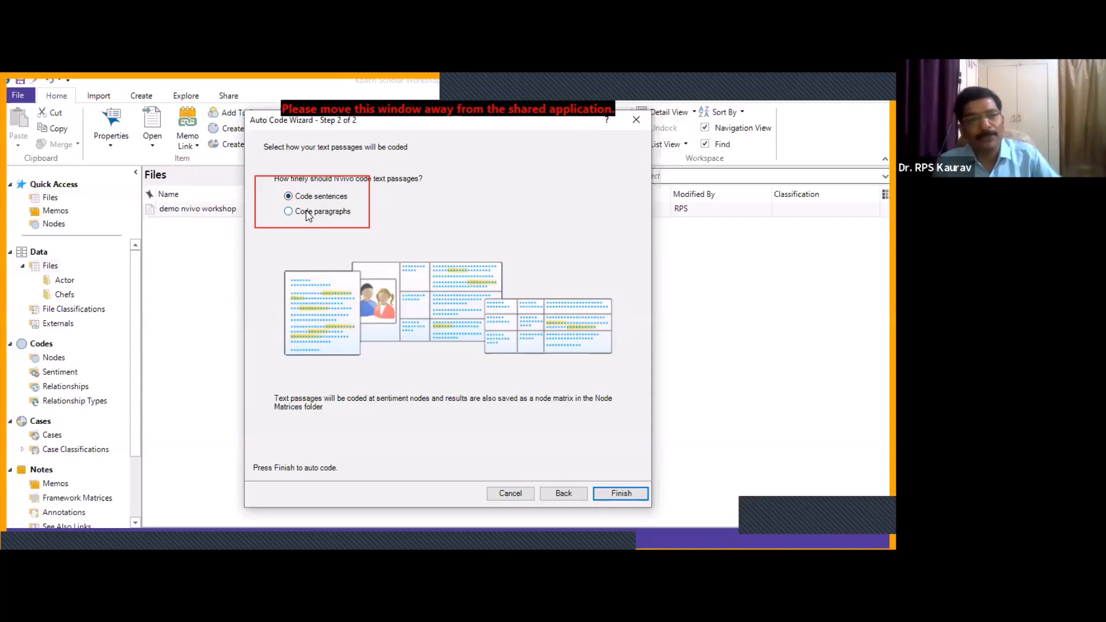
{"action": "left_click", "coordinate": [306, 212]}
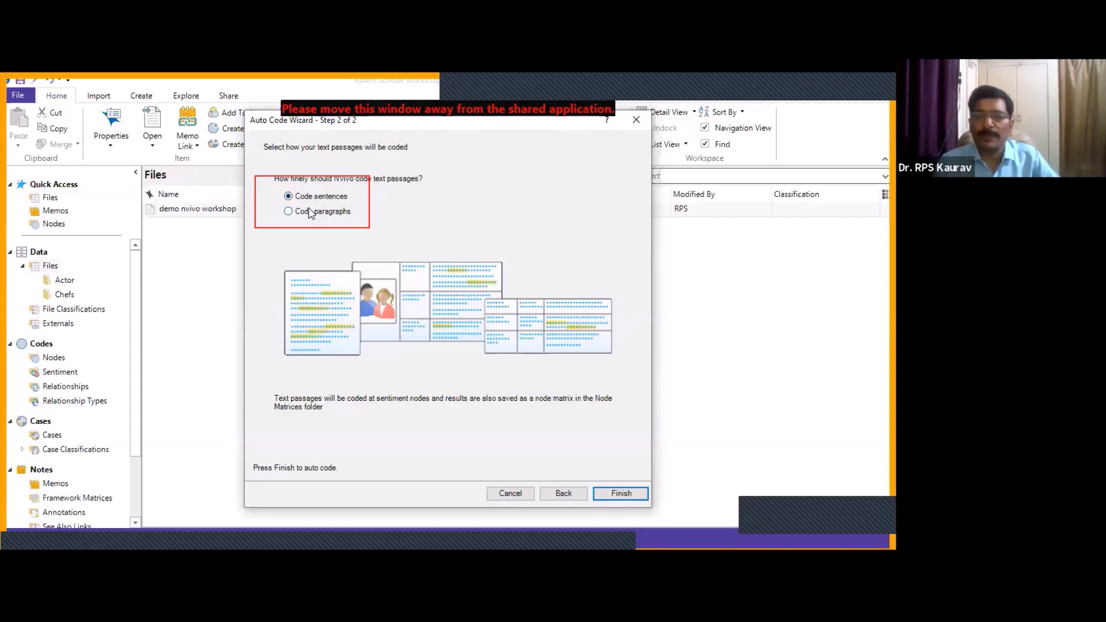
{"action": "left_click", "coordinate": [316, 199]}
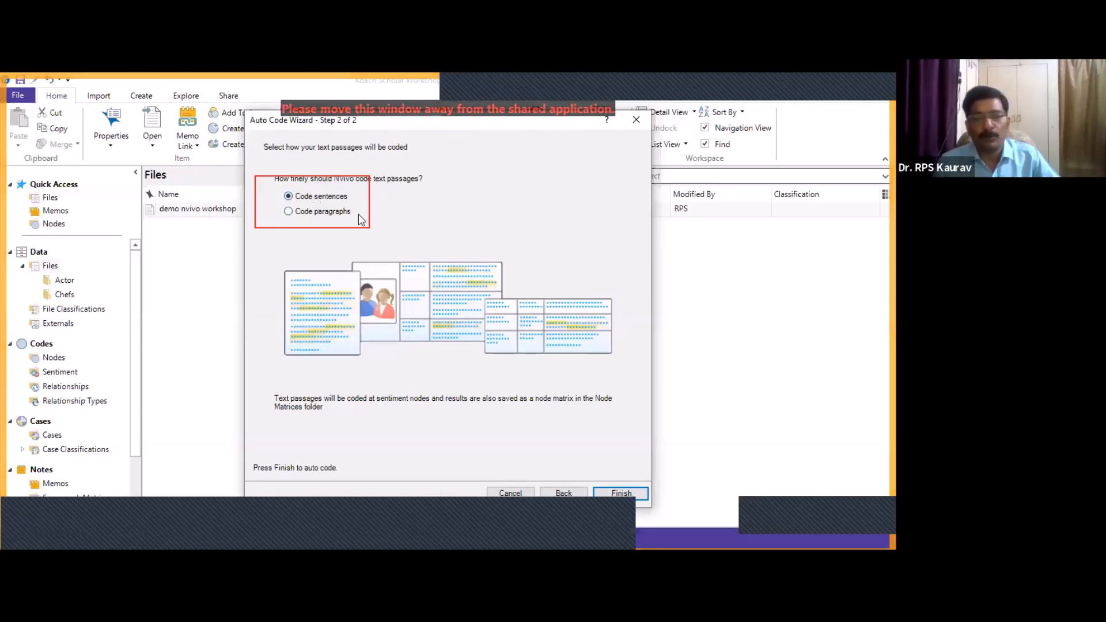
{"action": "left_click", "coordinate": [620, 493]}
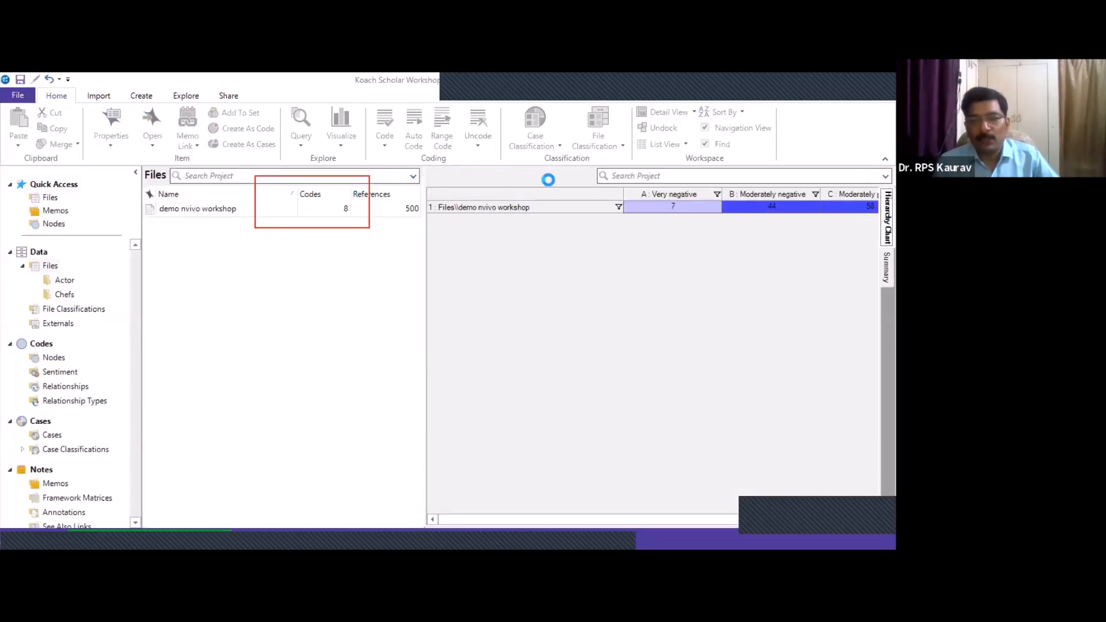
Outline the two new sentiment result headings above the hierarchy chart with a red rectangle.
{"action": "left_click", "coordinate": [601, 88]}
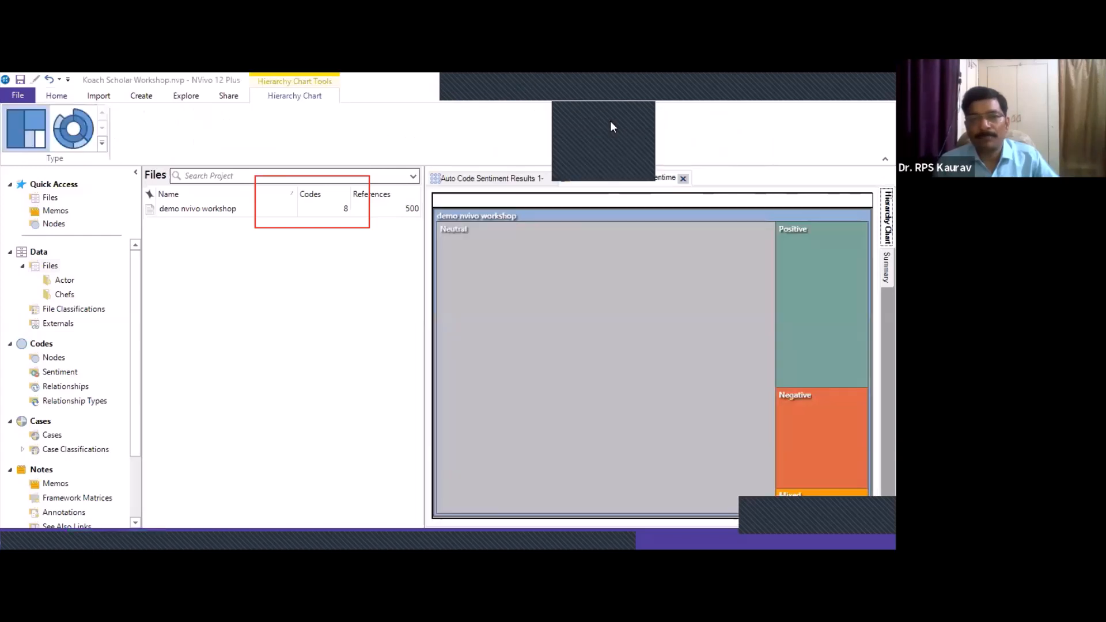
{"action": "left_click", "coordinate": [611, 123]}
{"action": "mouse_move", "coordinate": [428, 155]}
{"action": "left_mouse_down"}
{"action": "mouse_move", "coordinate": [569, 189]}
{"action": "mouse_move", "coordinate": [706, 192]}
{"action": "left_mouse_up"}
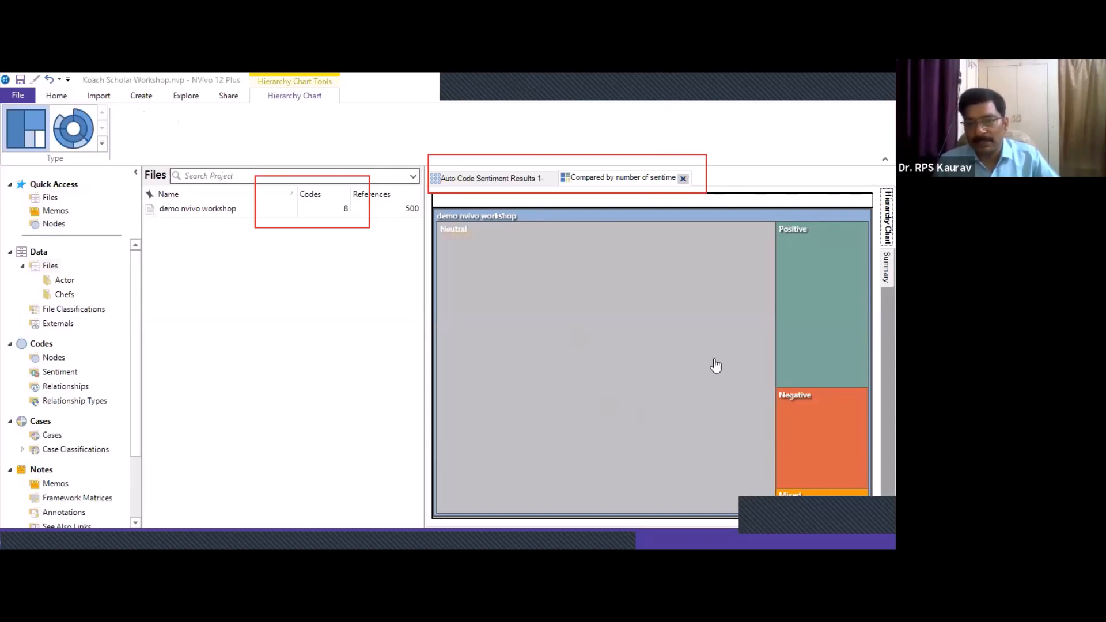
Examine the Neutral area of the sentiment hierarchy chart and view the chart's summary of coding references.
{"action": "mouse_move", "coordinate": [633, 313]}
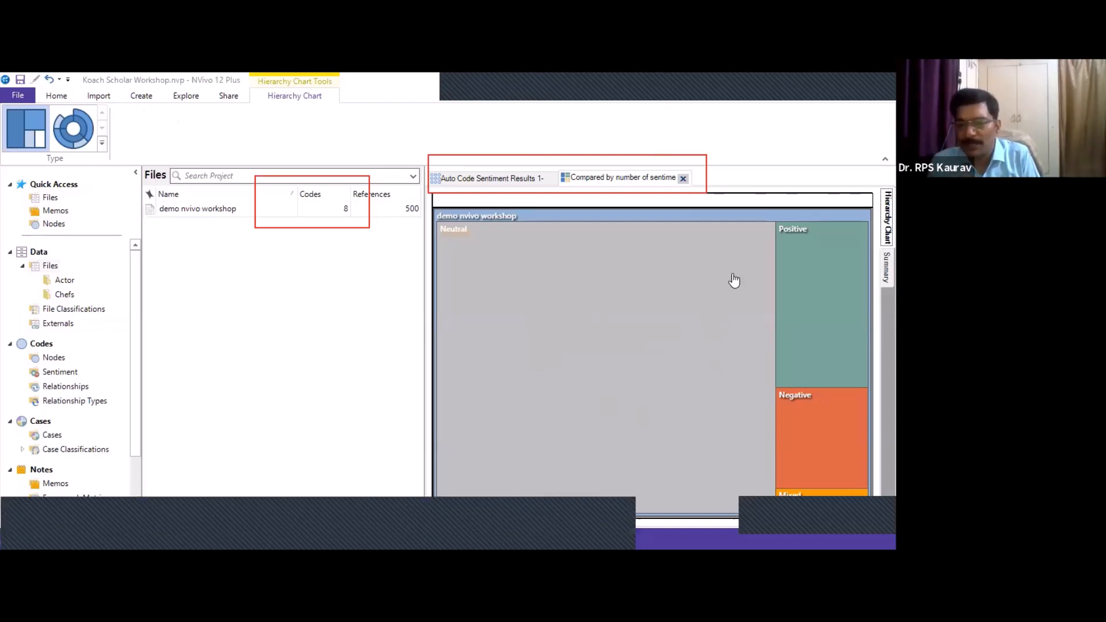
{"action": "mouse_move", "coordinate": [734, 280]}
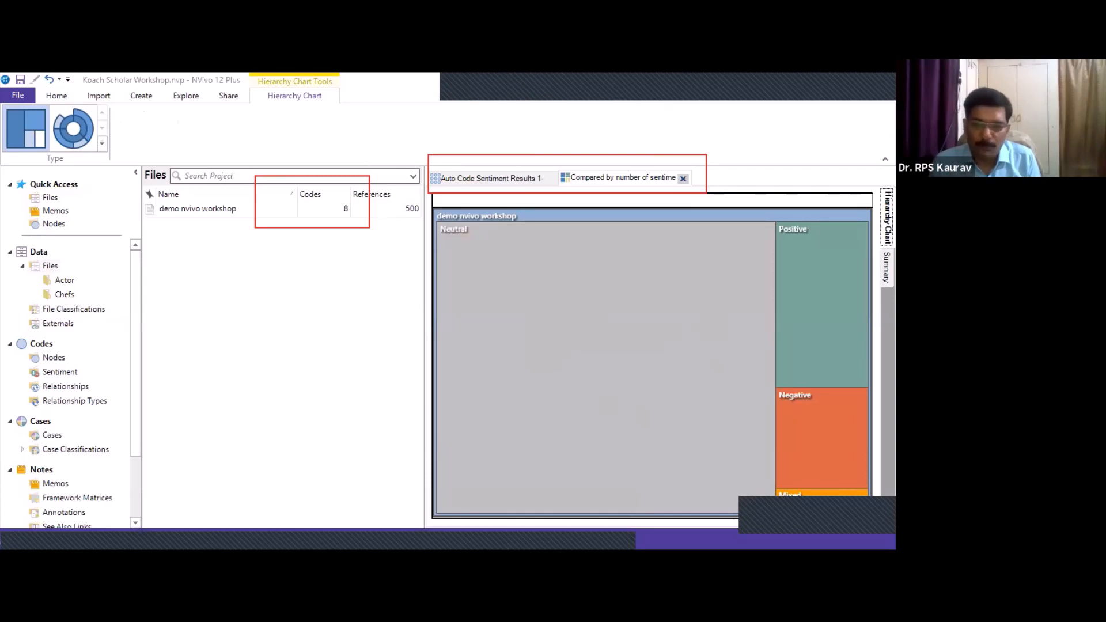
{"action": "left_click", "coordinate": [888, 268]}
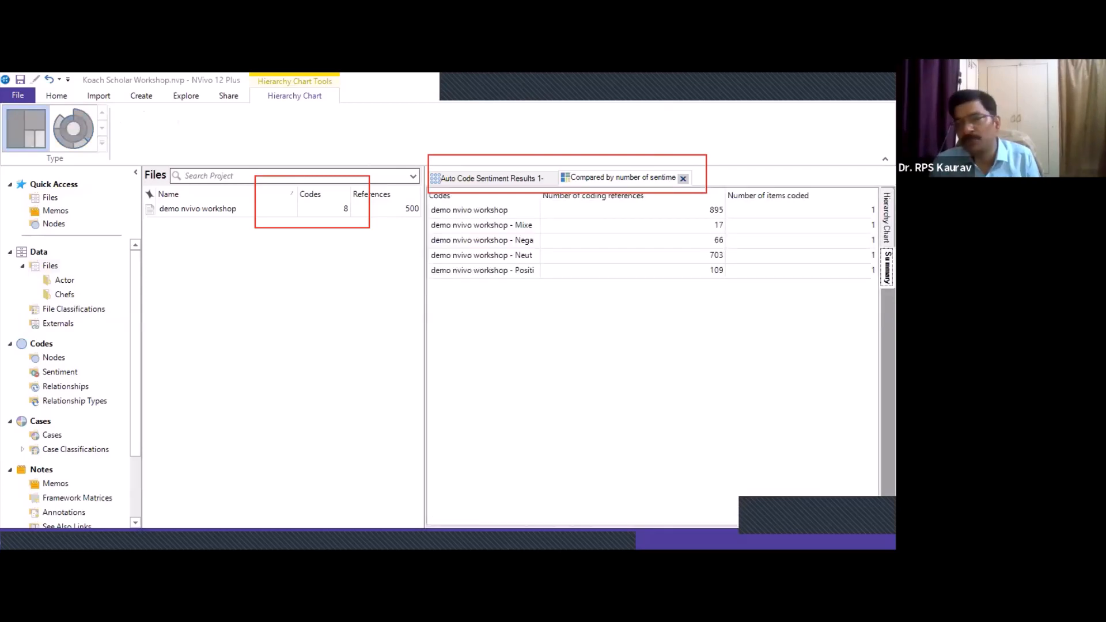
Bring up the auto code sentiment matrix and look across its columns to Very positive.
{"action": "left_click", "coordinate": [461, 180]}
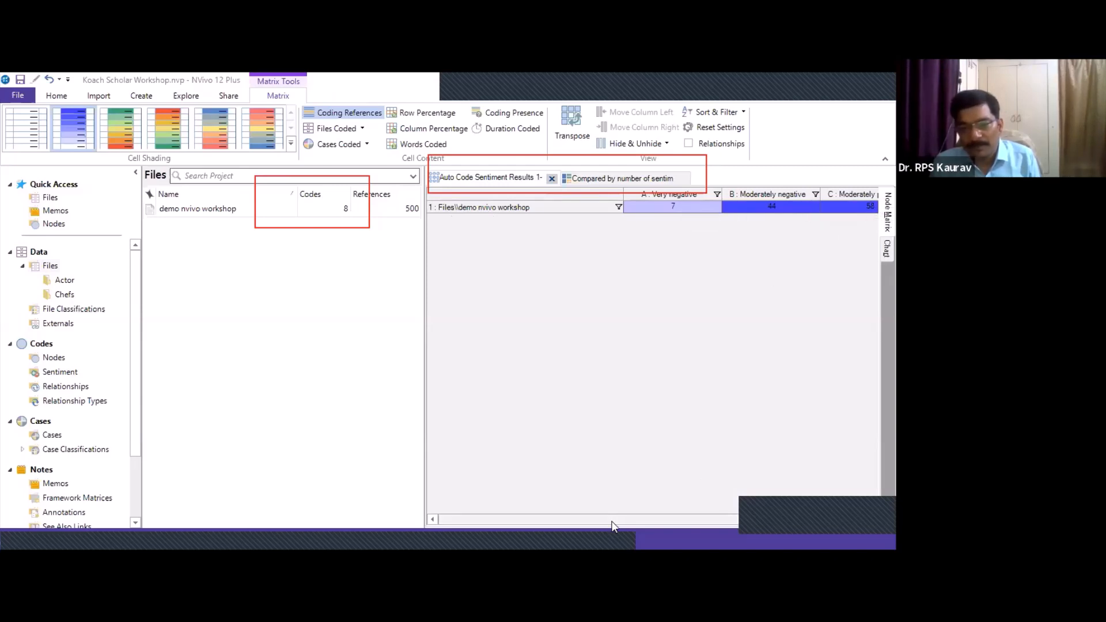
{"action": "left_click_drag", "start_coordinate": [612, 521], "coordinate": [686, 524]}
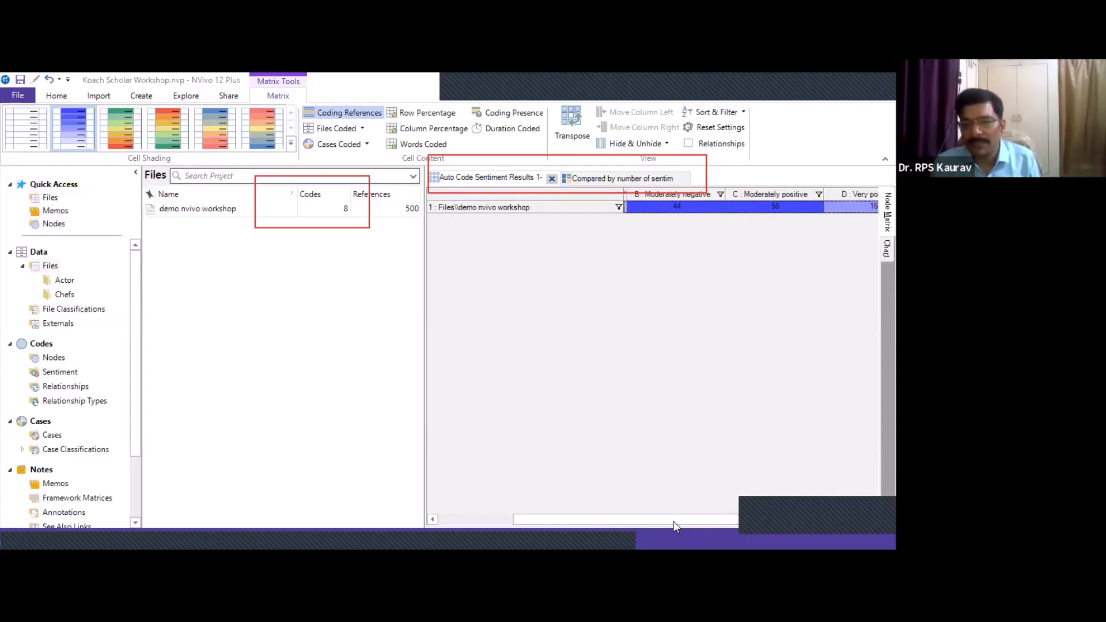
{"action": "left_click_drag", "start_coordinate": [674, 522], "coordinate": [742, 517]}
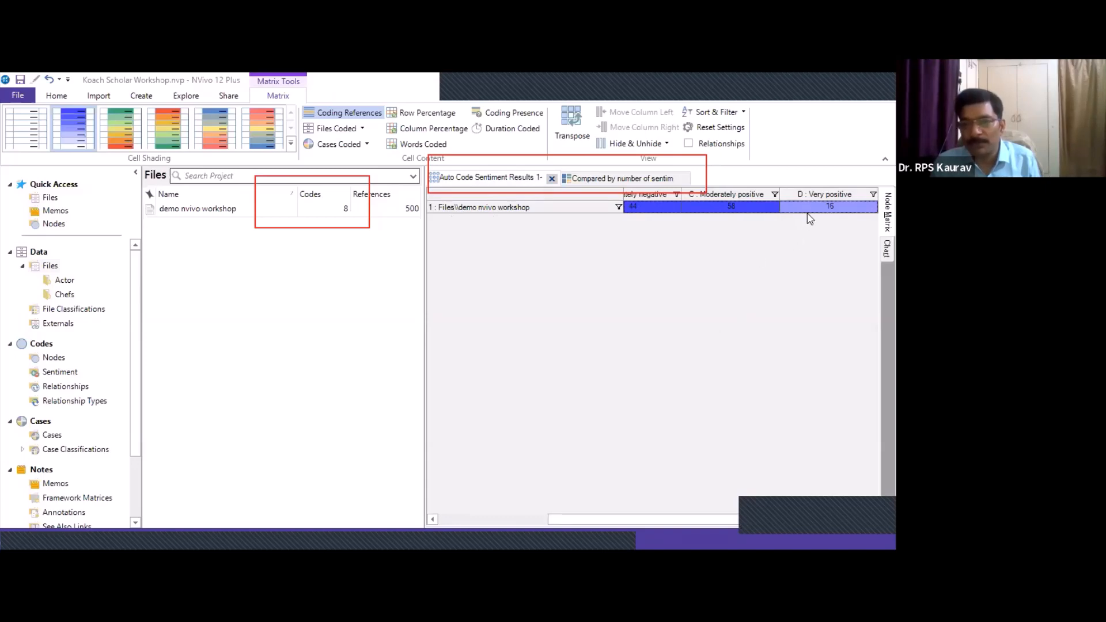
Read through the references coded Very positive in the demo nvivo workshop file, clearing the red outlines, and close the references.
{"action": "left_click", "coordinate": [811, 211]}
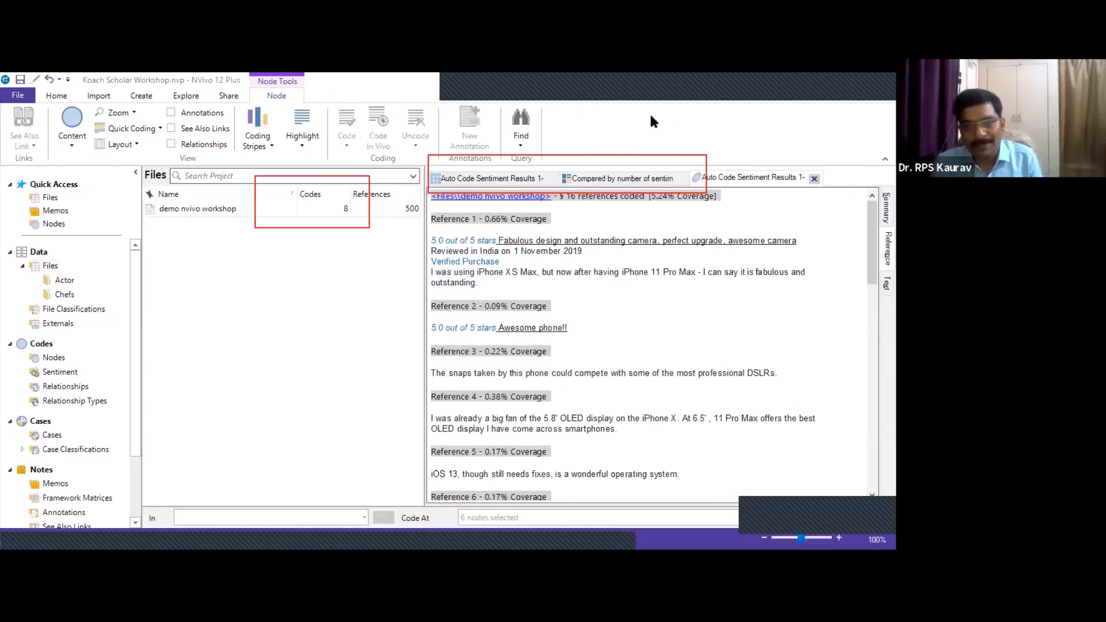
{"action": "left_click", "coordinate": [835, 114]}
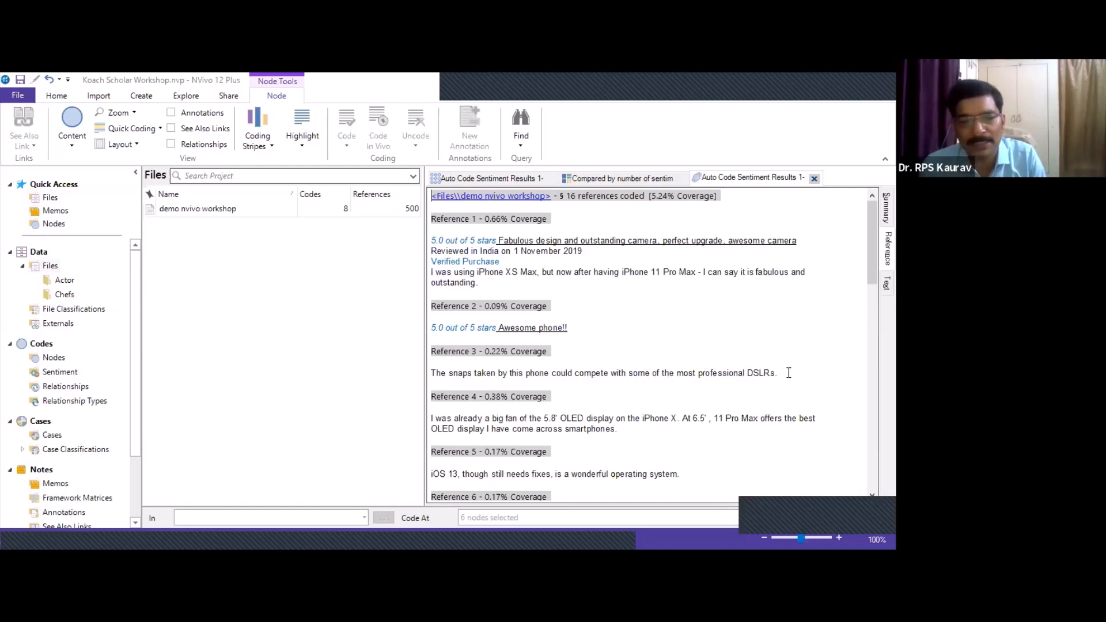
{"action": "scroll", "coordinate": [789, 373], "scroll_direction": "down", "scroll_amount": 5}
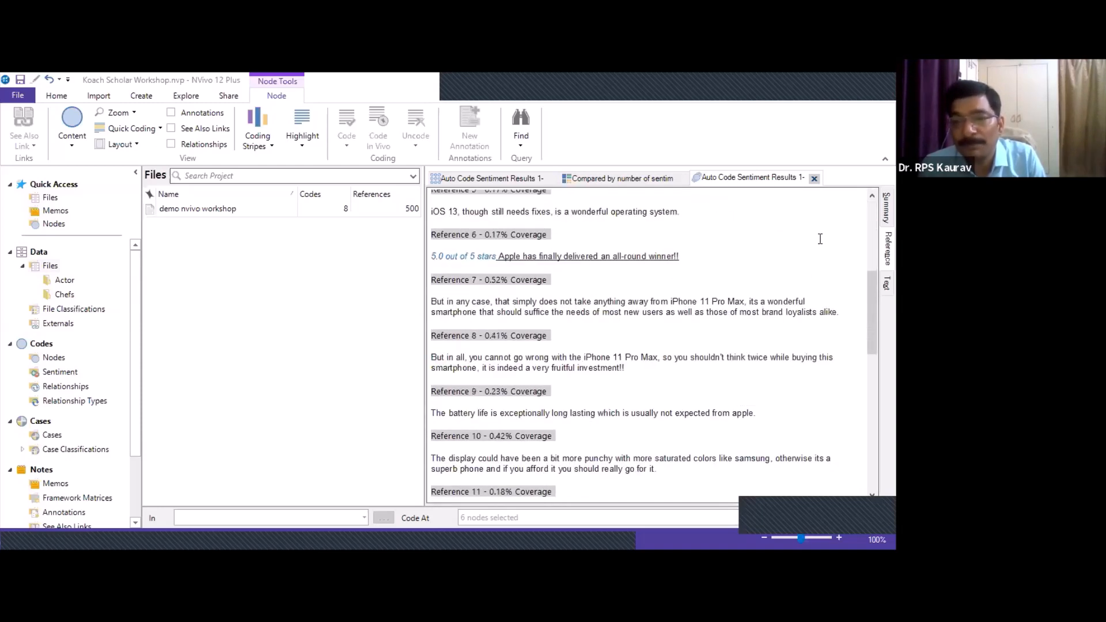
{"action": "left_click", "coordinate": [815, 178]}
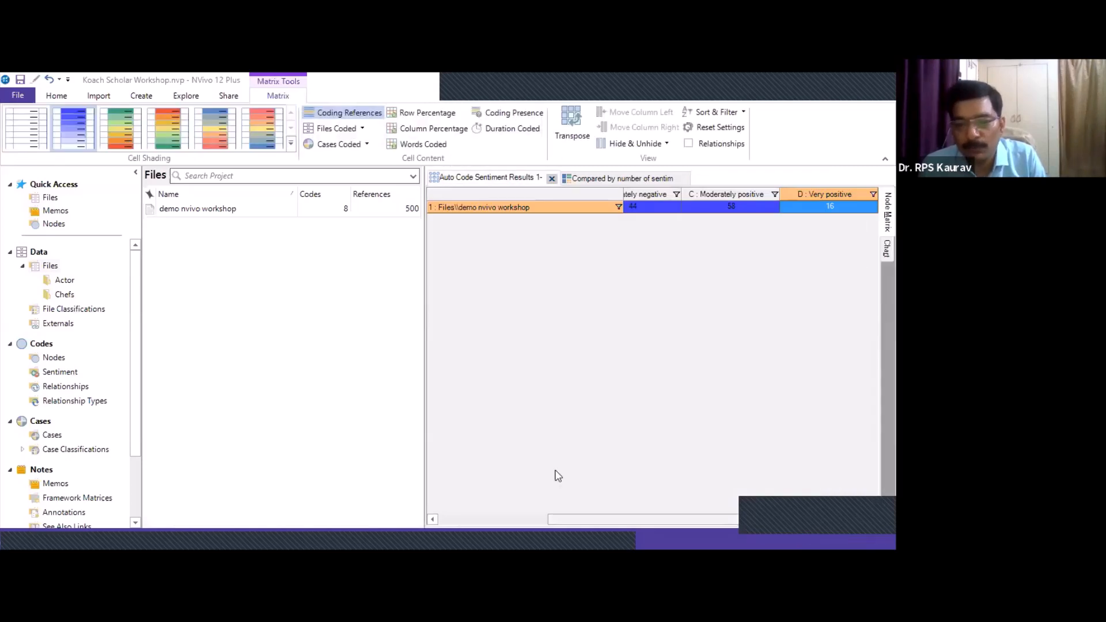
Review the references coded Very negative for the file, including their text and summary views, and return to the sentiment matrix.
{"action": "scroll", "coordinate": [555, 474], "scroll_direction": "left", "scroll_amount": 3}
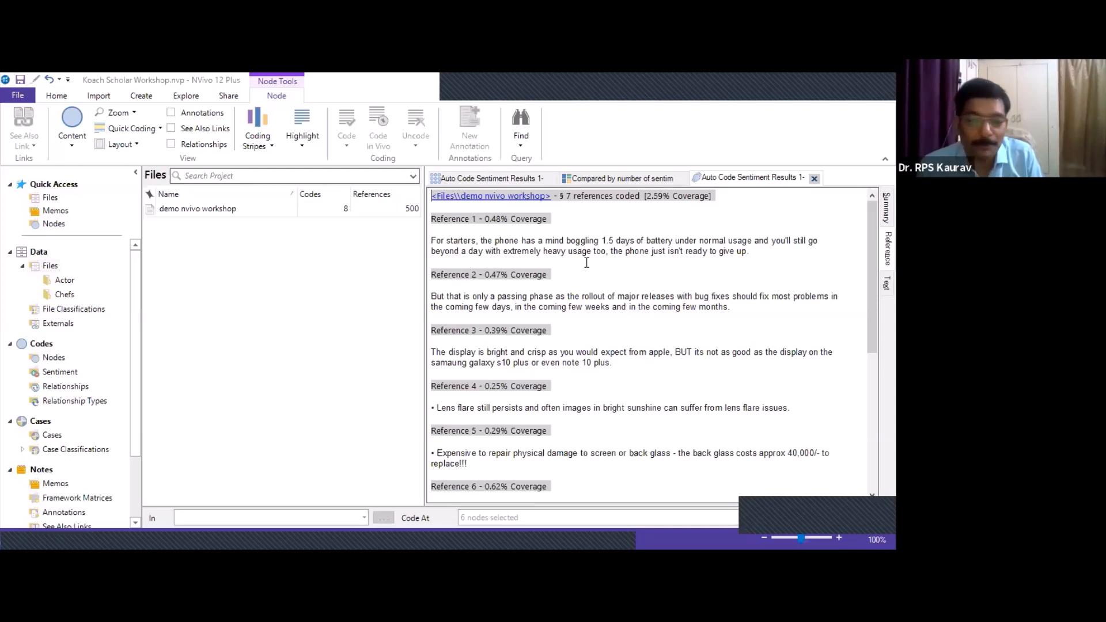
{"action": "scroll", "coordinate": [631, 287], "scroll_direction": "down", "scroll_amount": 8}
{"action": "scroll", "coordinate": [632, 294], "scroll_direction": "up", "scroll_amount": 6}
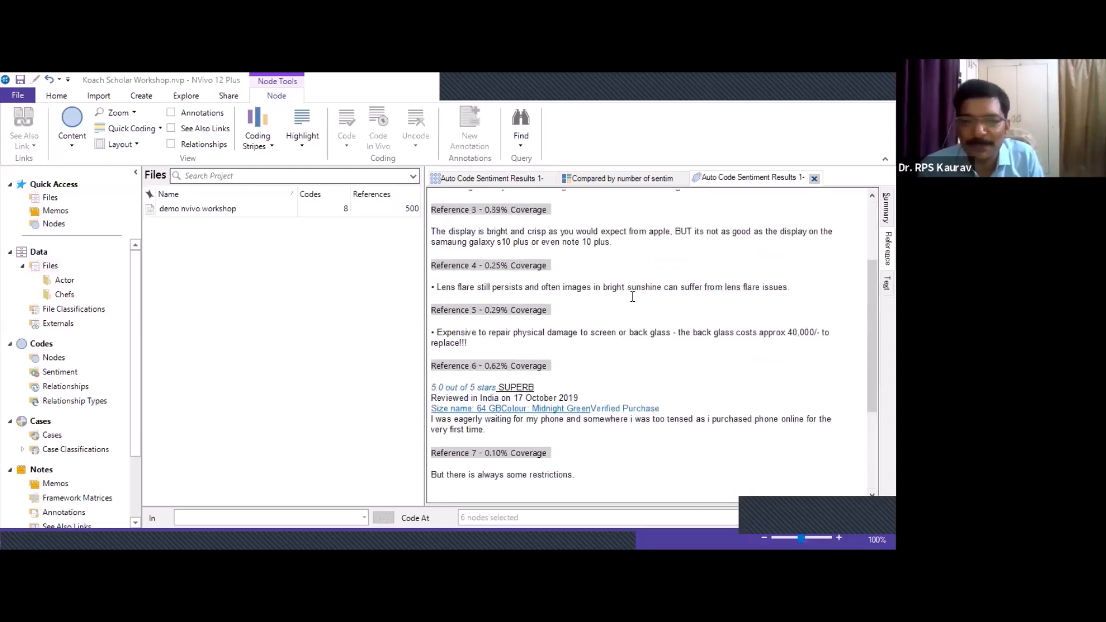
{"action": "scroll", "coordinate": [633, 297], "scroll_direction": "up", "scroll_amount": 2}
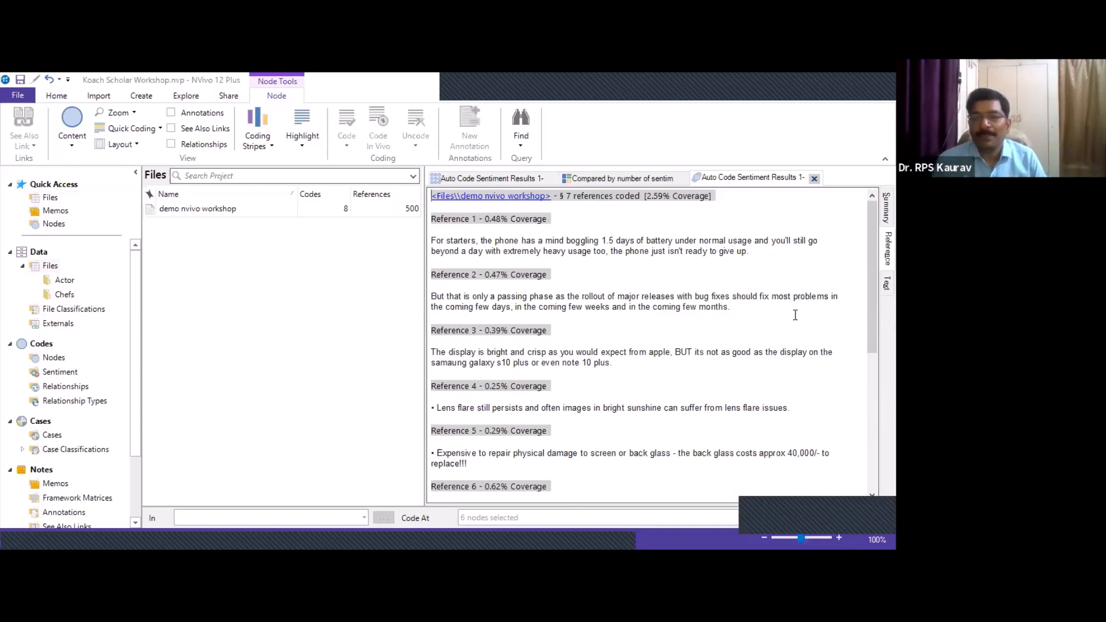
{"action": "left_click", "coordinate": [887, 283]}
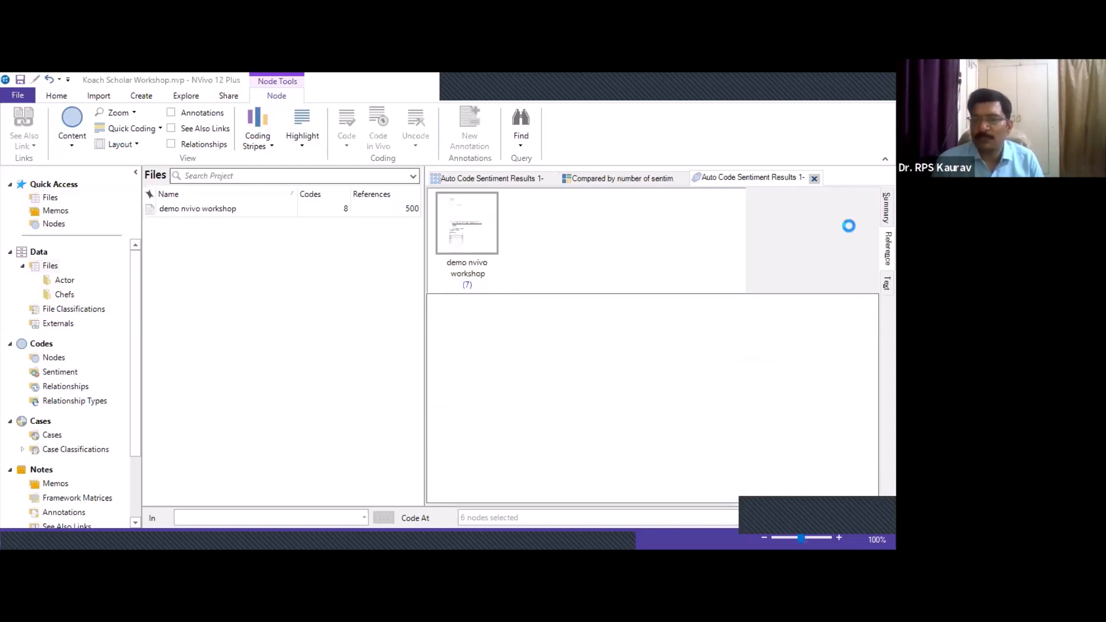
{"action": "left_click", "coordinate": [888, 208]}
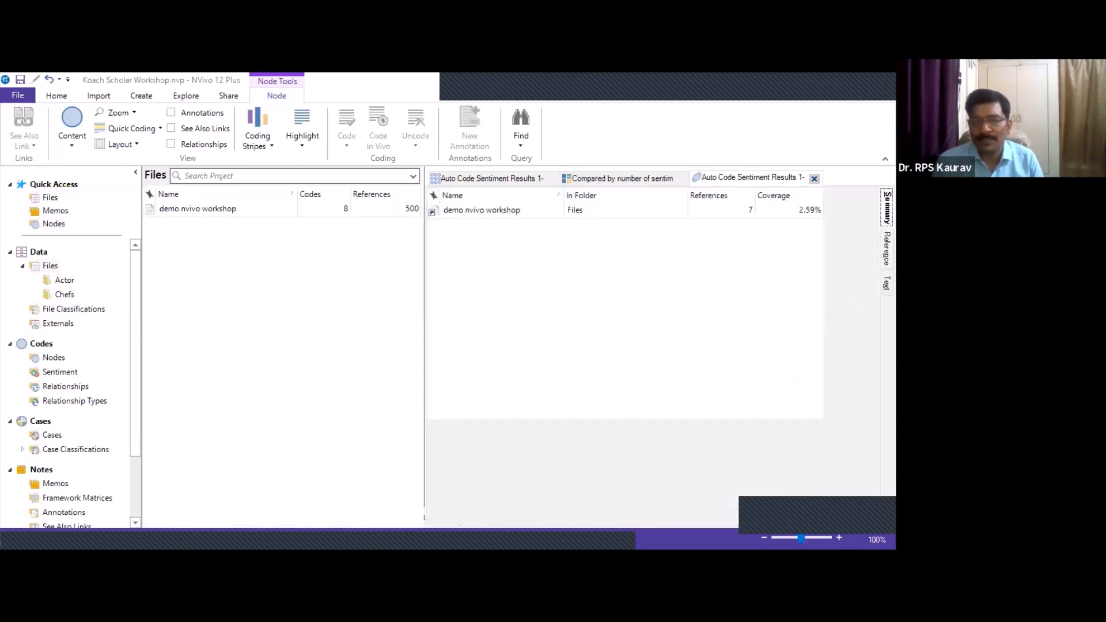
{"action": "left_click", "coordinate": [499, 183]}
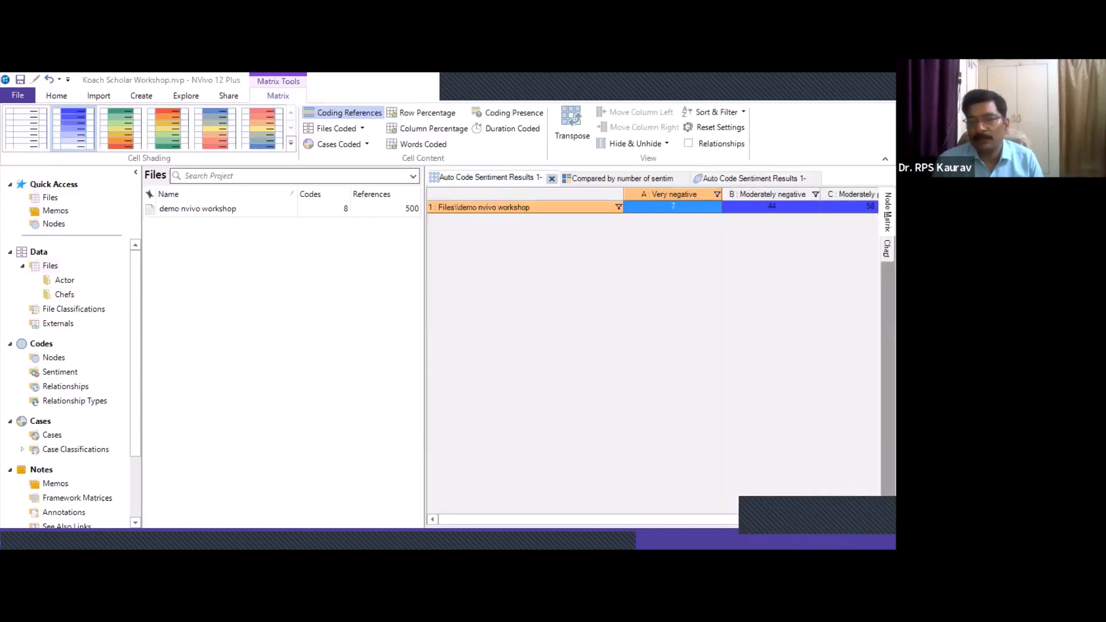
Outline the Node Matrix and Chart view switches with a red rectangle and compare the sentiment results as matrix and chart.
{"action": "left_click", "coordinate": [887, 249]}
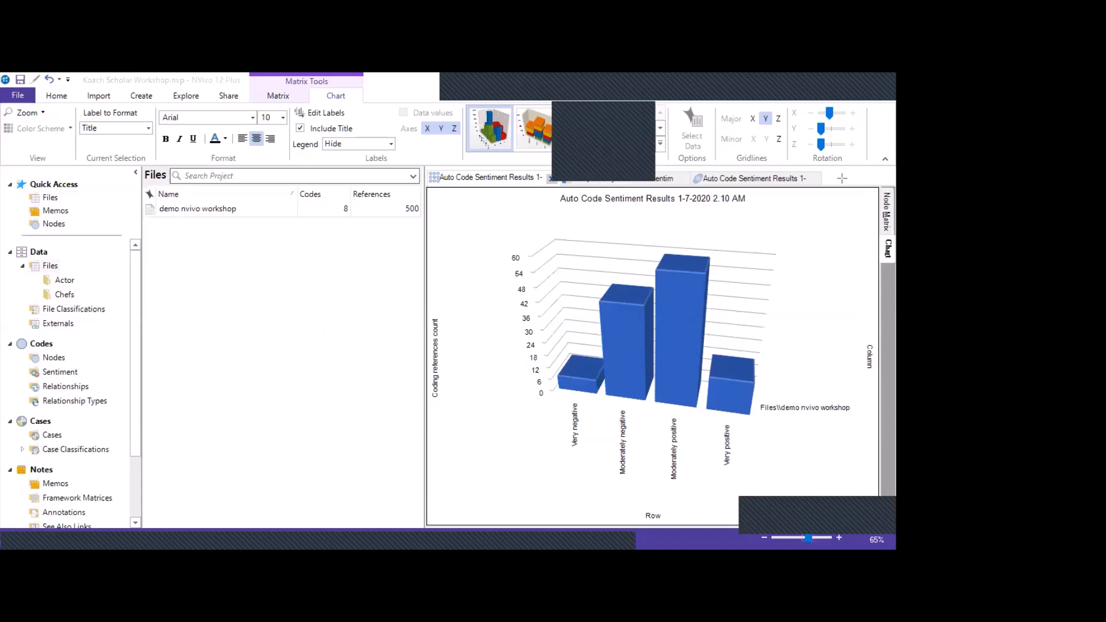
{"action": "left_click_drag", "start_coordinate": [878, 225], "coordinate": [896, 286]}
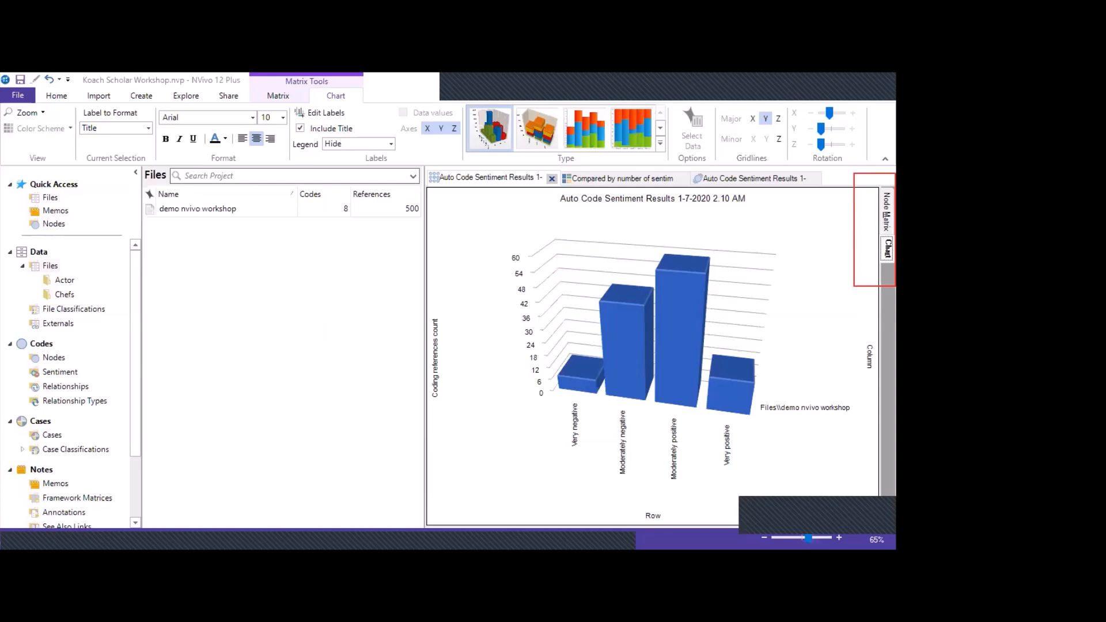
{"action": "left_click", "coordinate": [888, 212]}
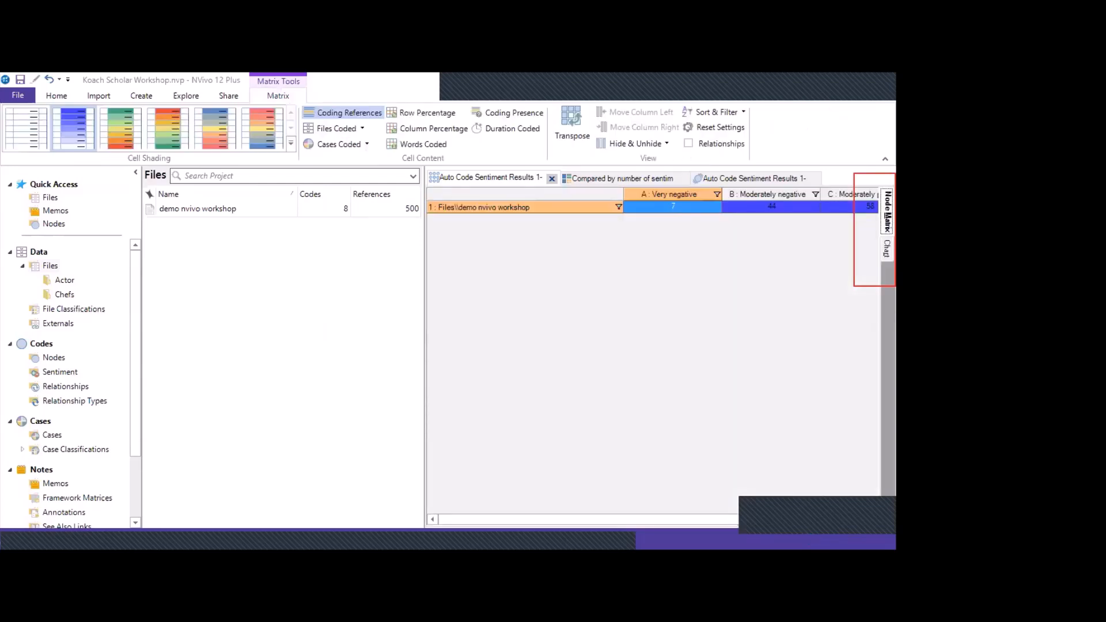
{"action": "left_click", "coordinate": [888, 249]}
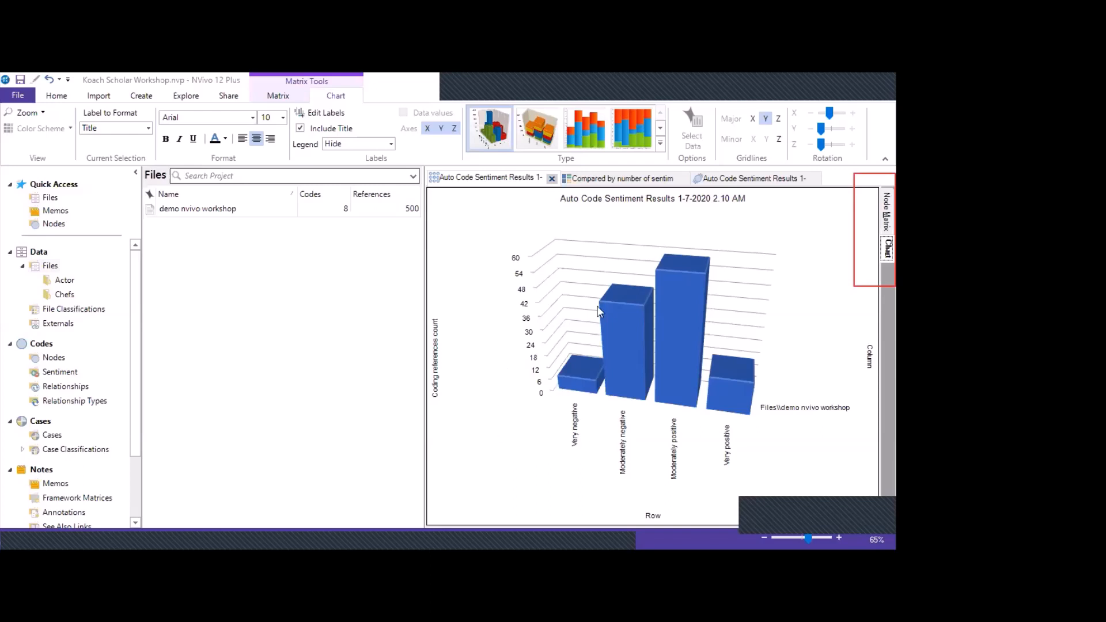
Rotate the 3D sentiment column chart to a more frontal view and close the Very negative references.
{"action": "left_click_drag", "start_coordinate": [599, 312], "coordinate": [734, 297]}
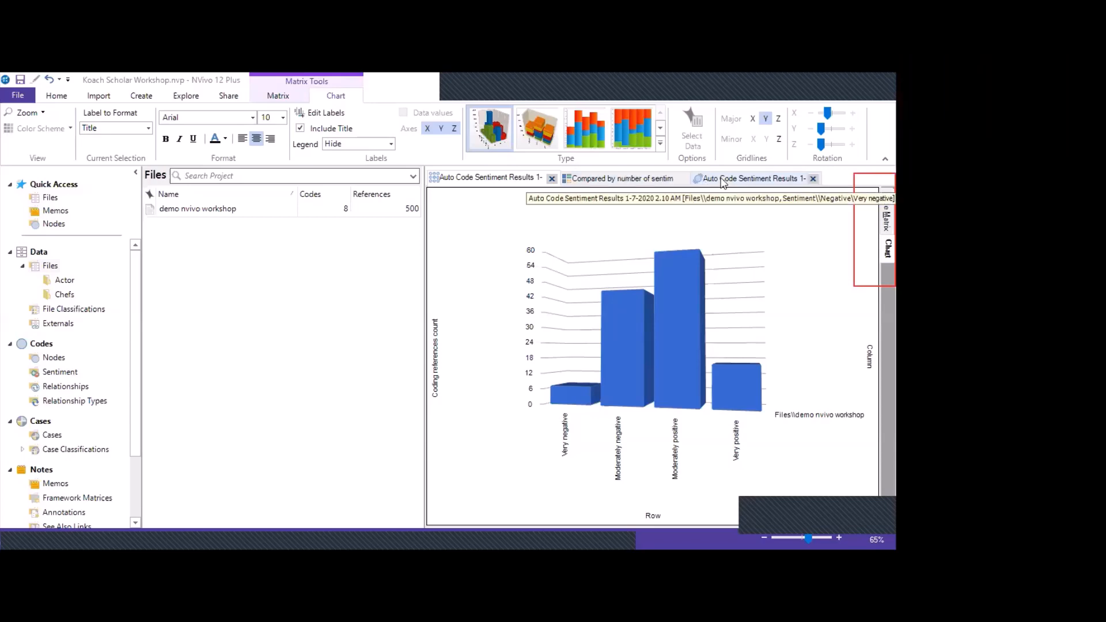
{"action": "left_click", "coordinate": [749, 178]}
{"action": "left_click", "coordinate": [814, 179]}
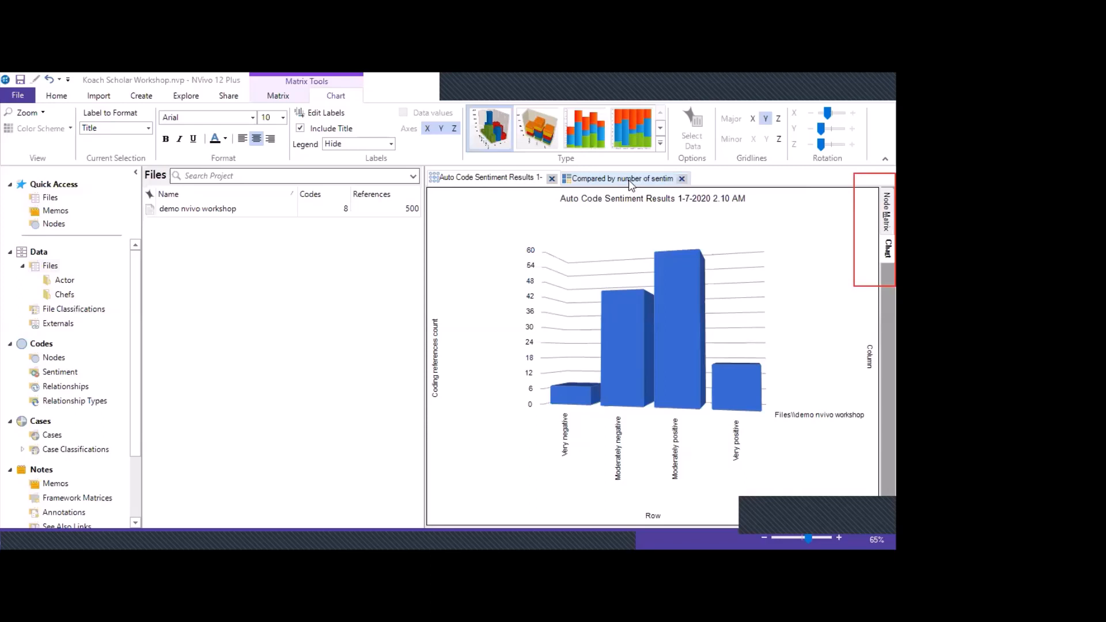
{"action": "left_click", "coordinate": [182, 212]}
{"action": "right_click", "coordinate": [184, 213]}
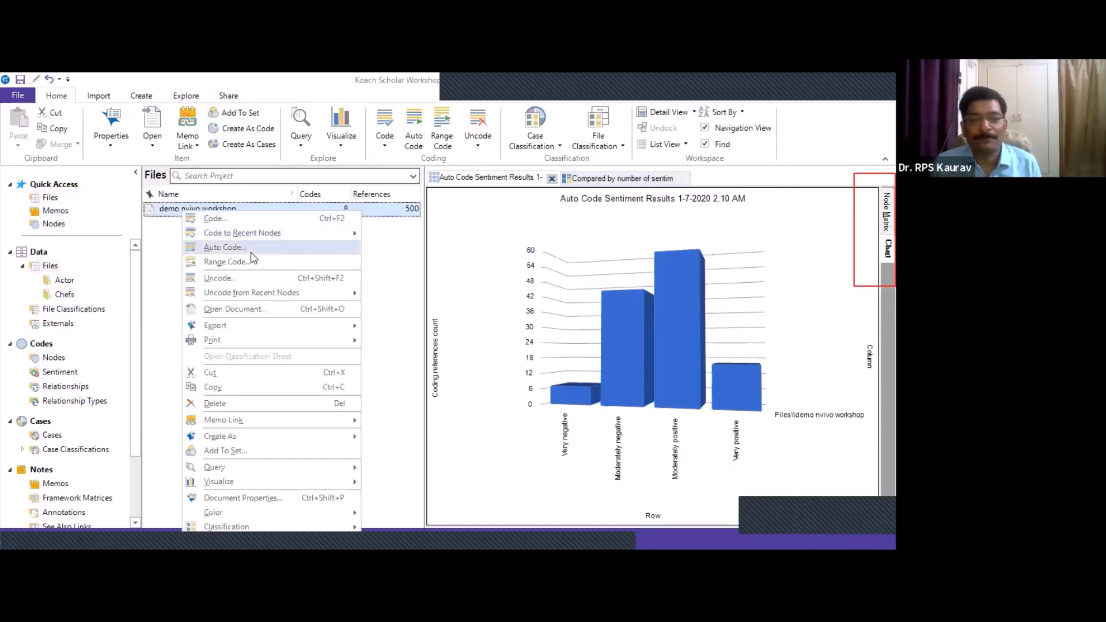
{"action": "left_click", "coordinate": [382, 257]}
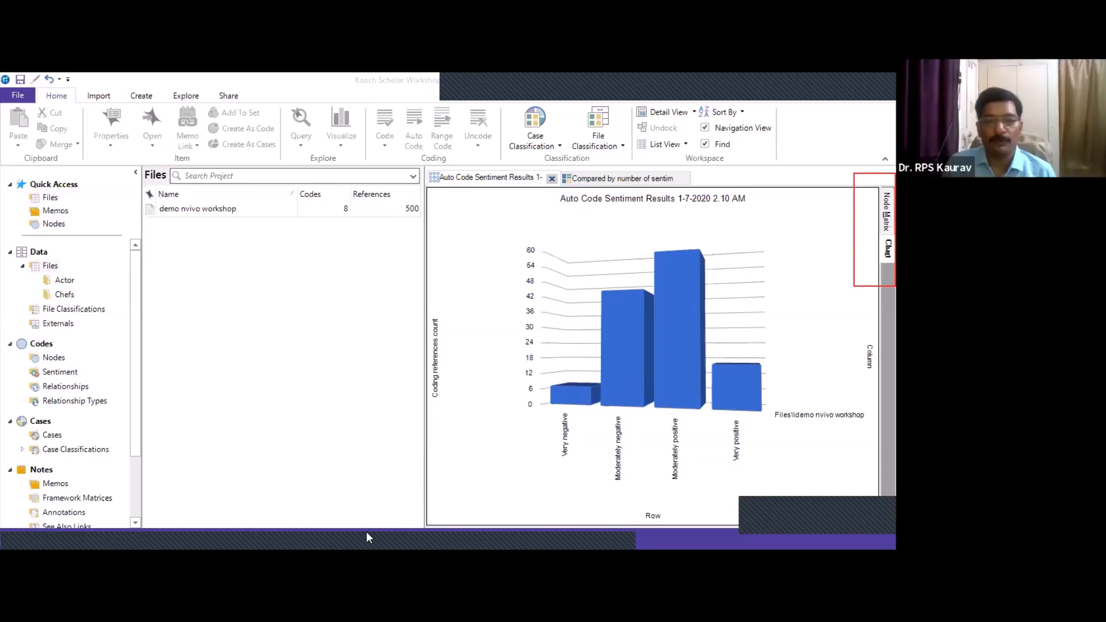
{"action": "left_click", "coordinate": [767, 508]}
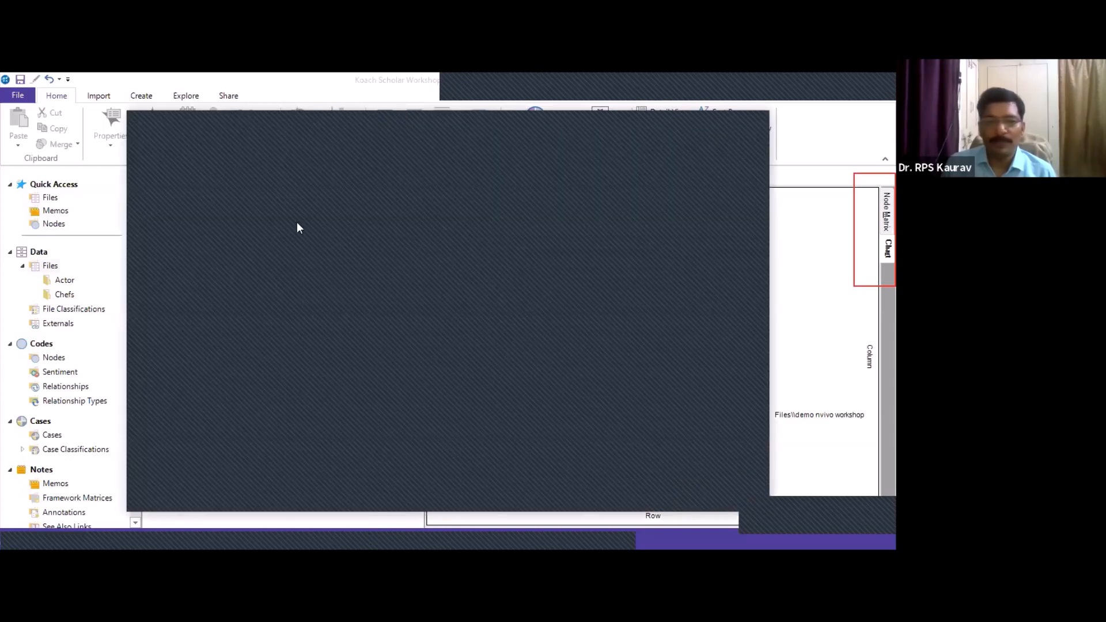